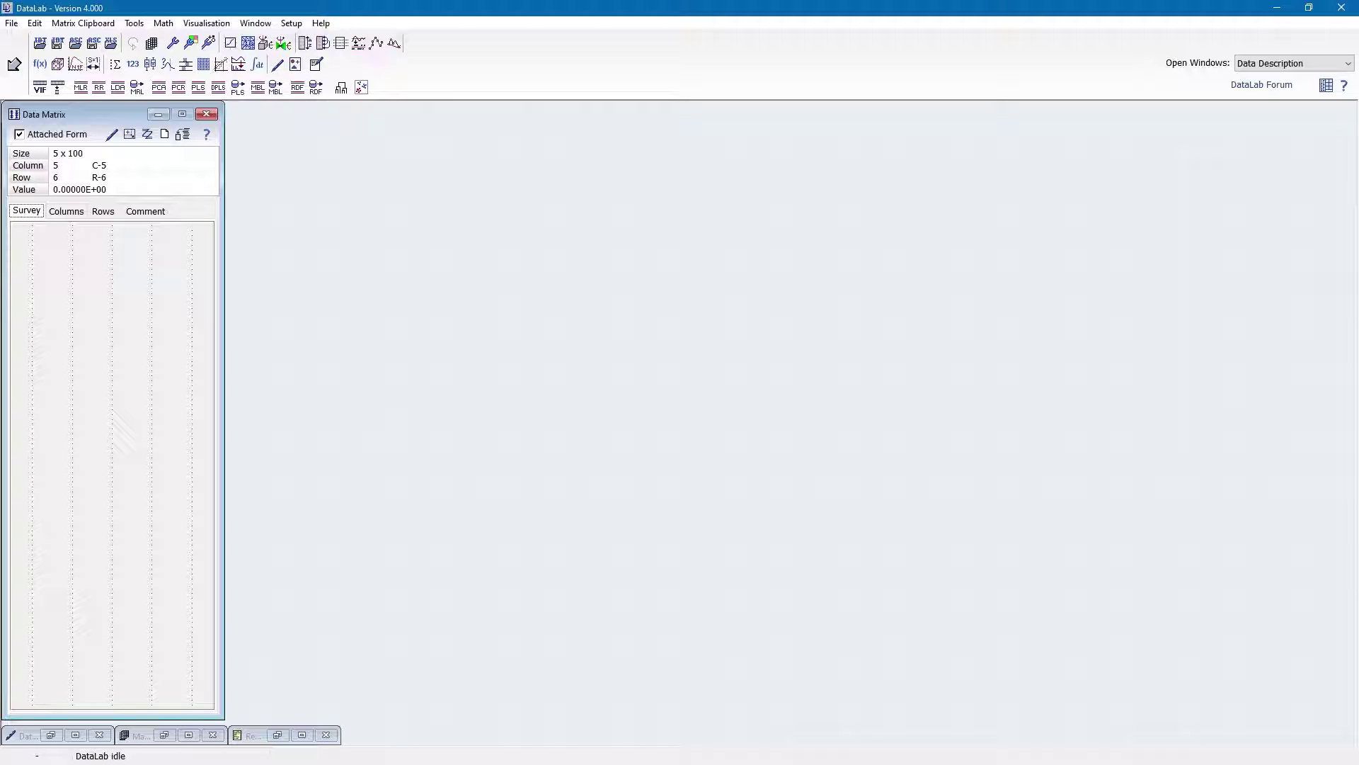
Examine the empty data matrix in the Data Editor down to its last row and close the editor.
left_click(173, 411)
left_click(112, 134)
left_click_drag(320, 109, 660, 118)
left_click_drag(1031, 195, 1013, 711)
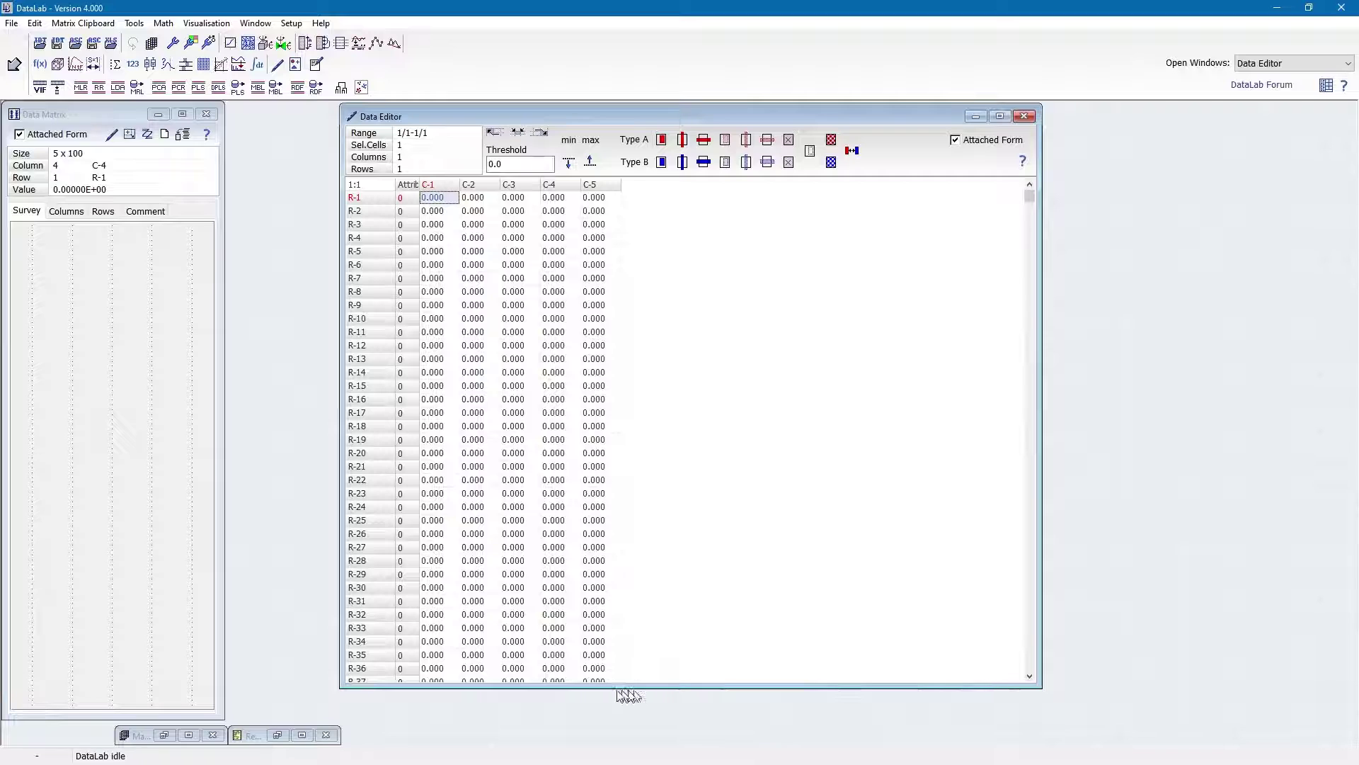
left_click_drag(1030, 196, 1007, 687)
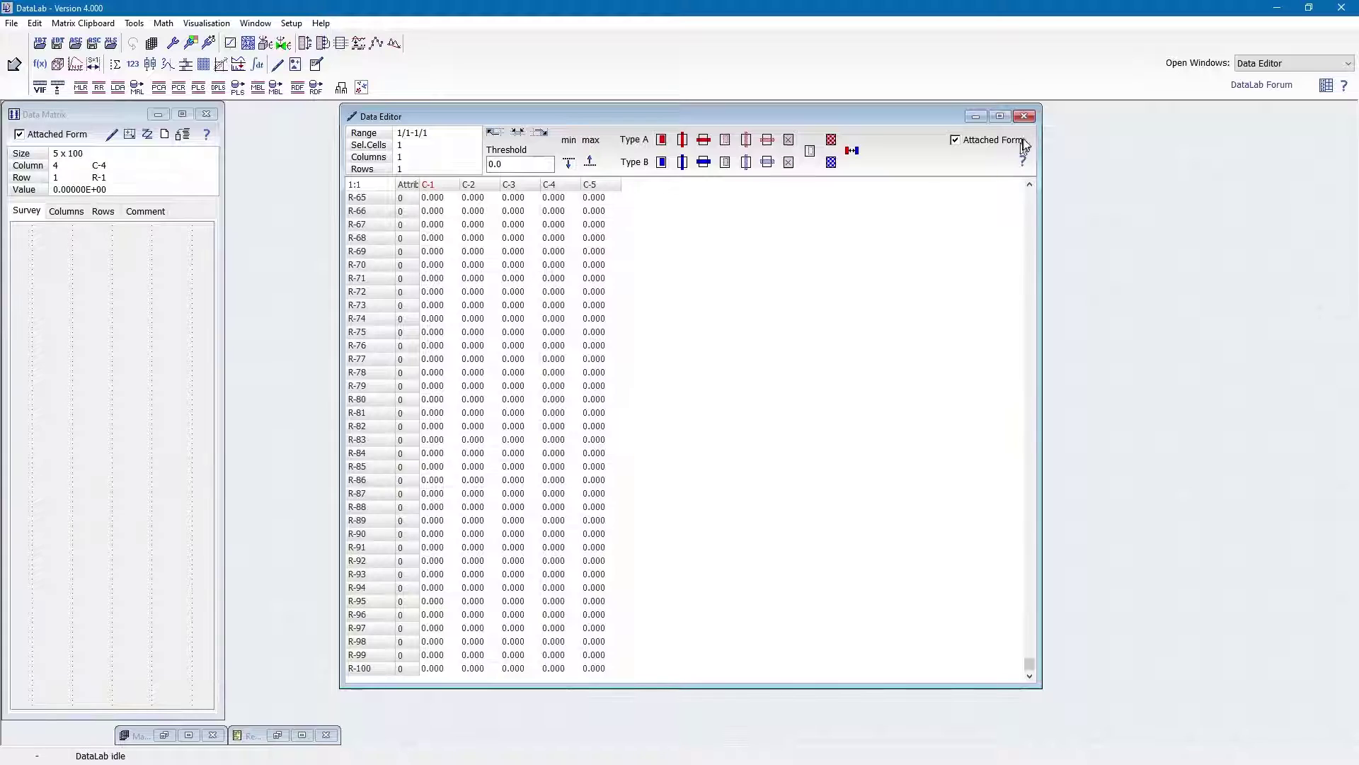
left_click(1025, 116)
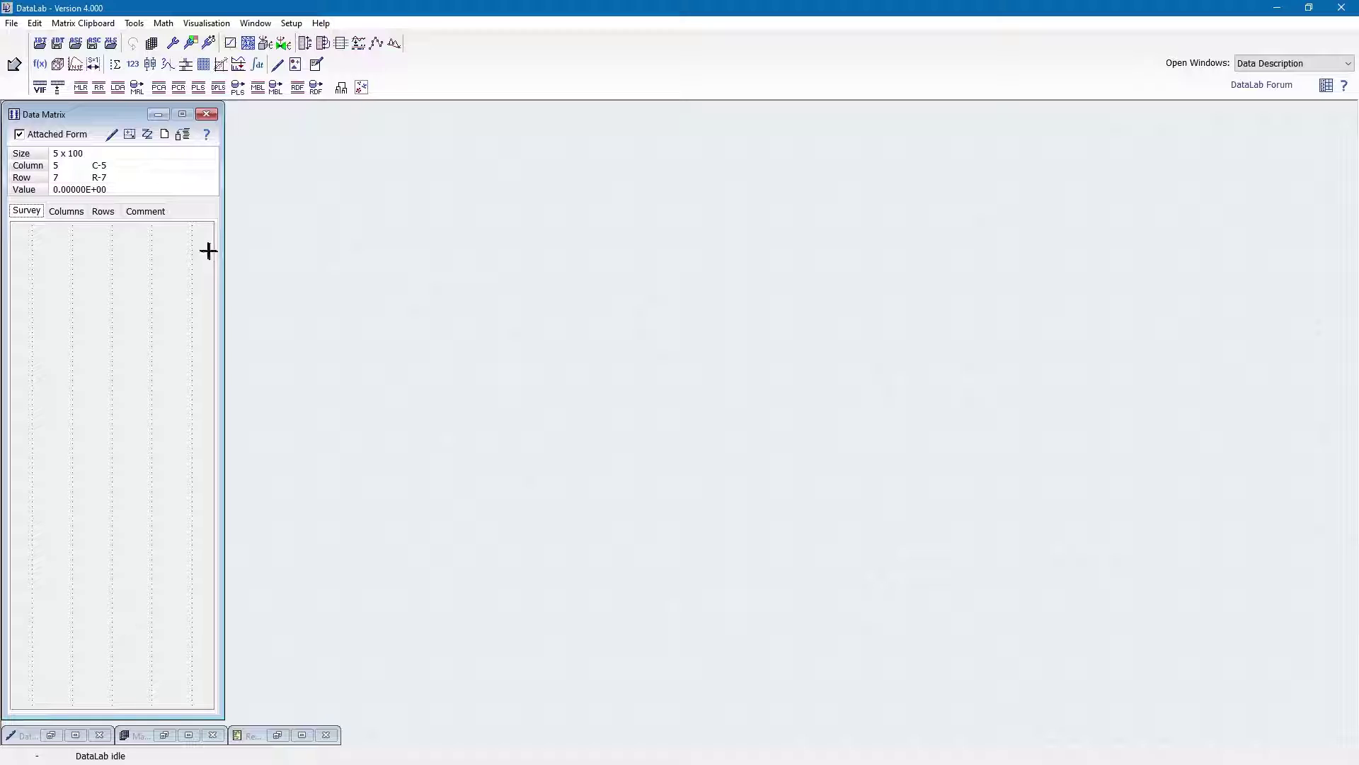
Load the ASC data file exmpl-a.asc into the data matrix.
left_click(11, 23)
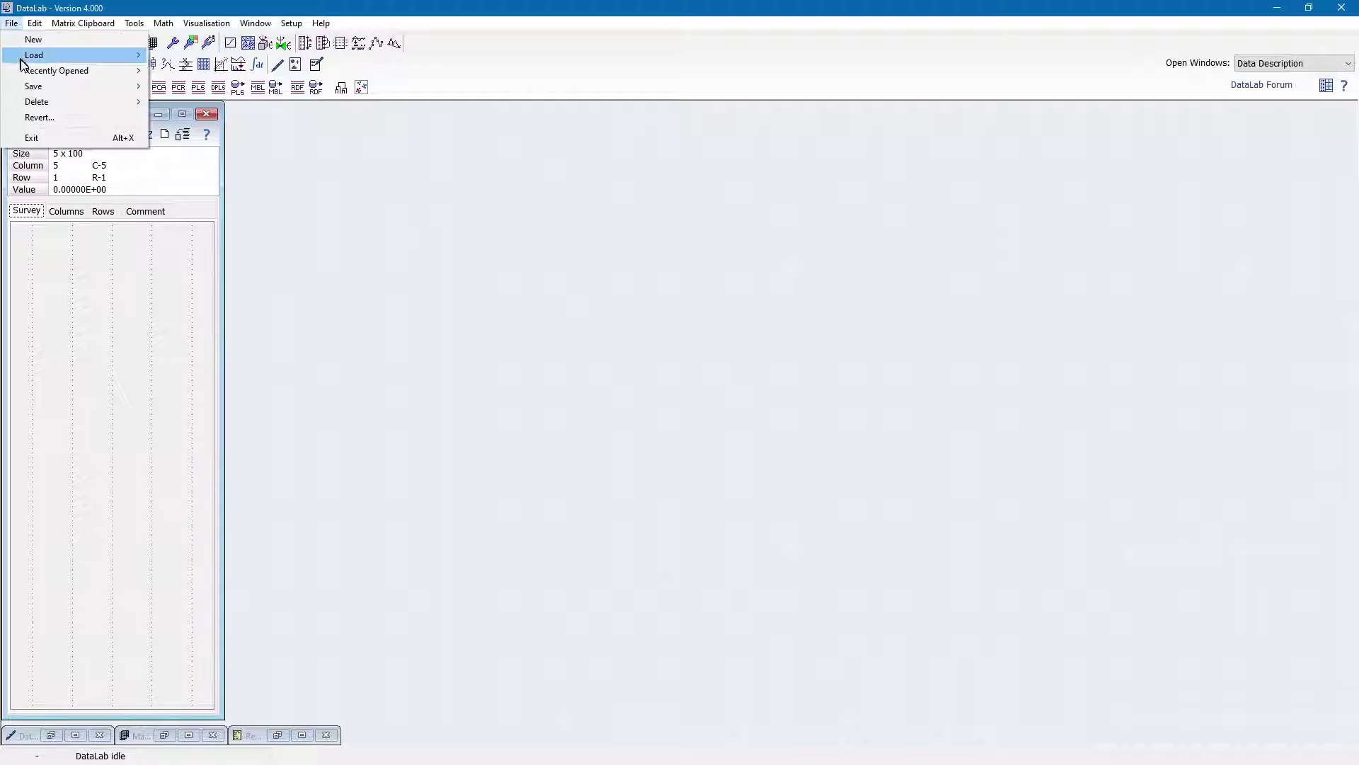
mouse_move(50, 57)
left_click(188, 71)
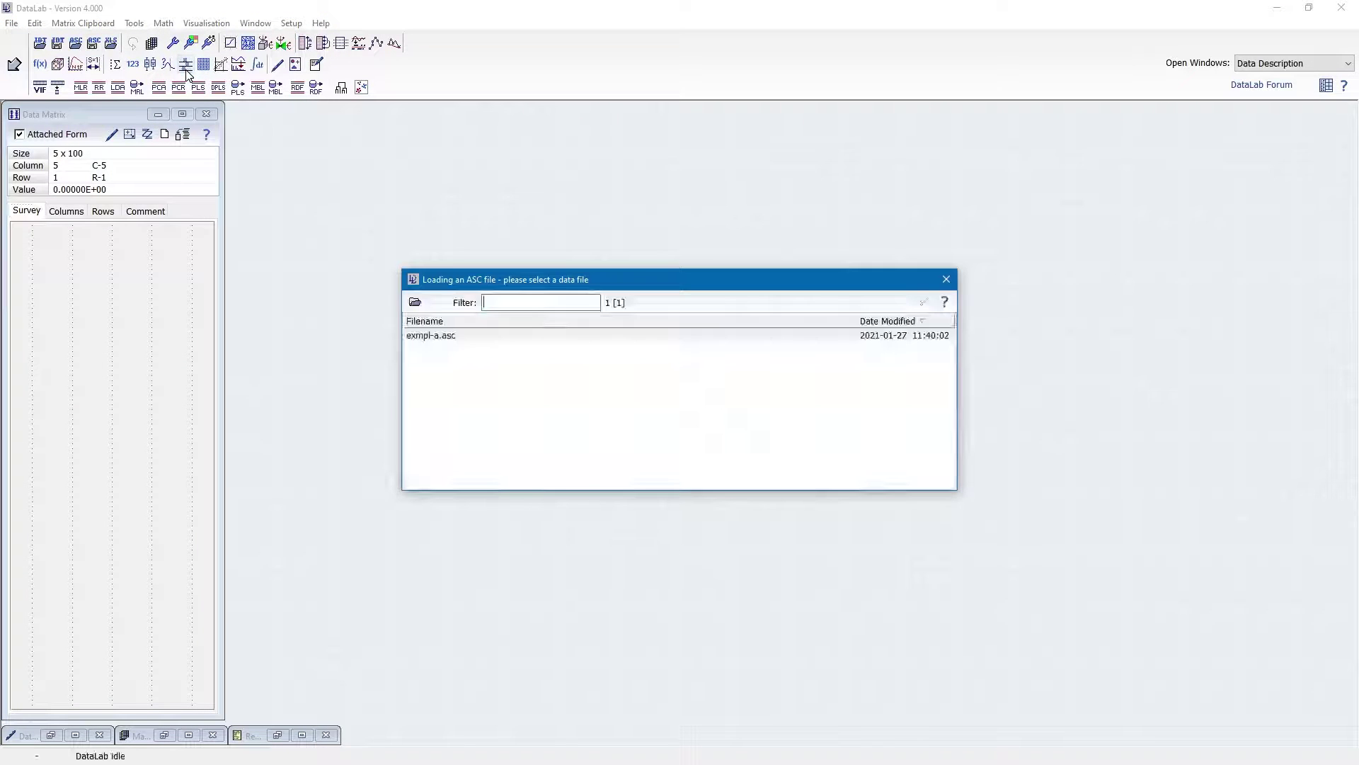
double_click(420, 337)
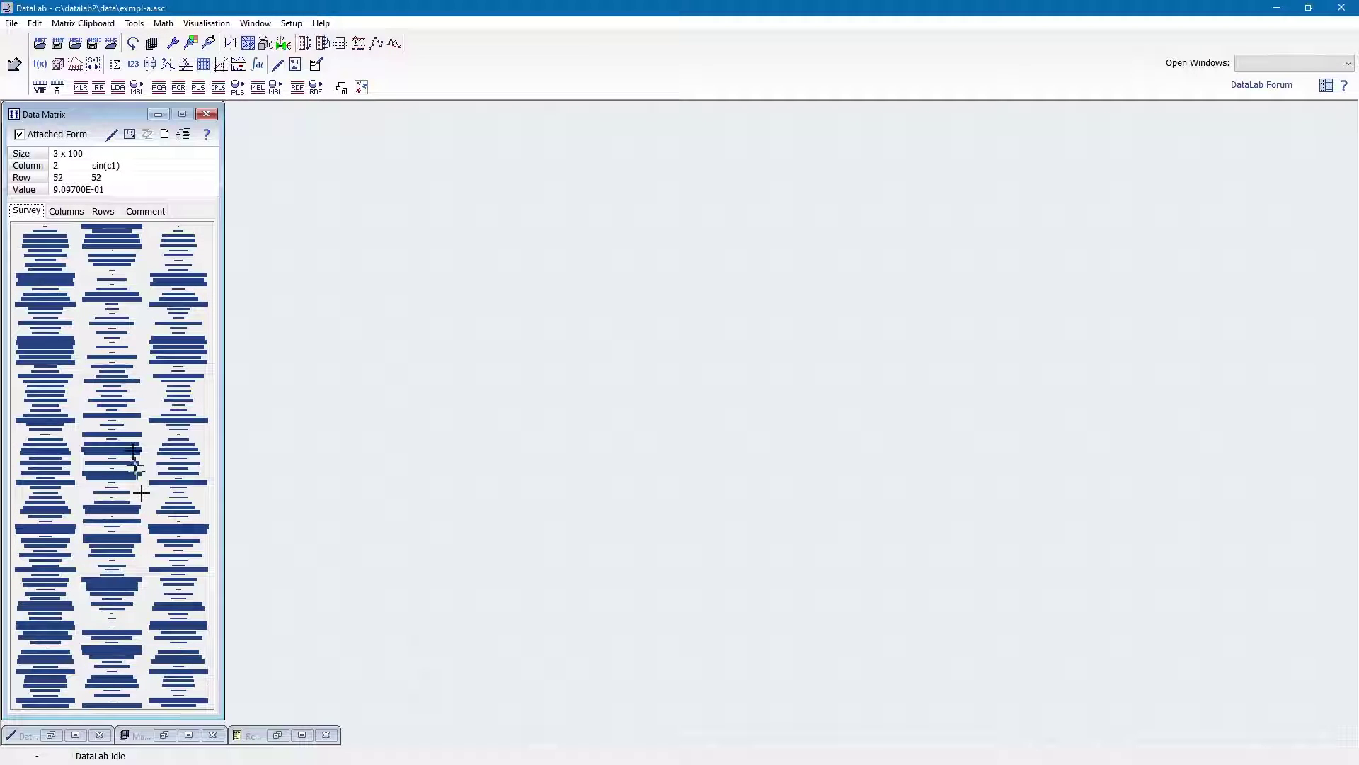
Review the loaded matrix's variable names and its values in the Data Editor, putting the editor away again.
left_click(75, 210)
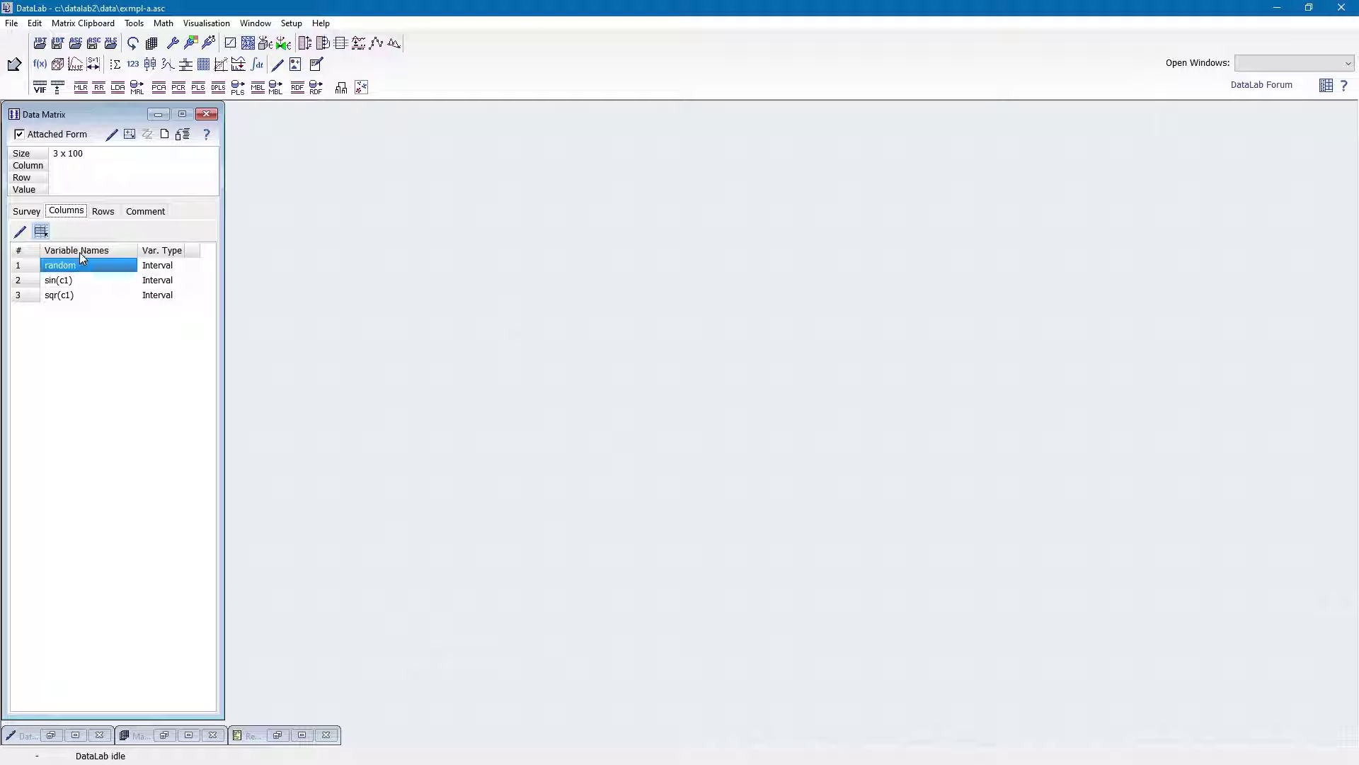
left_click(111, 135)
left_click_drag(290, 114, 580, 124)
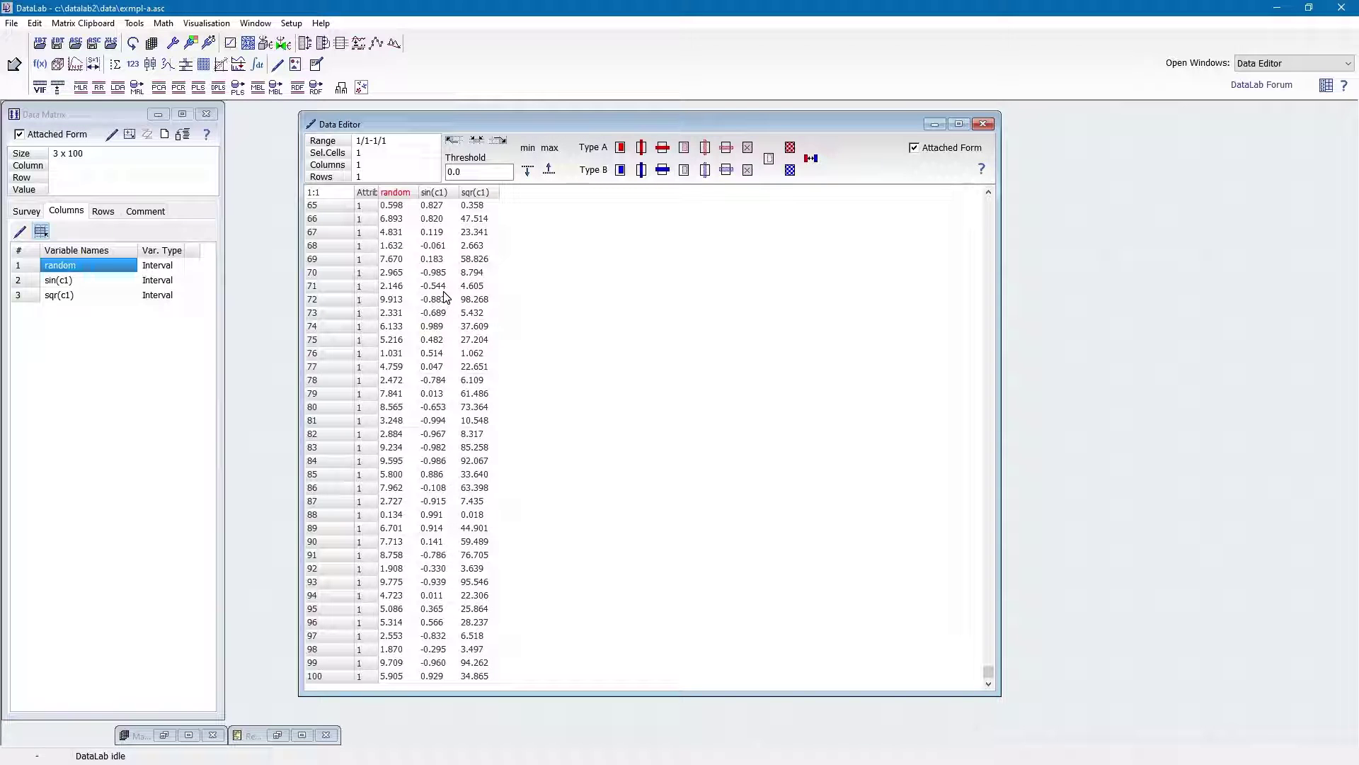
left_click(935, 124)
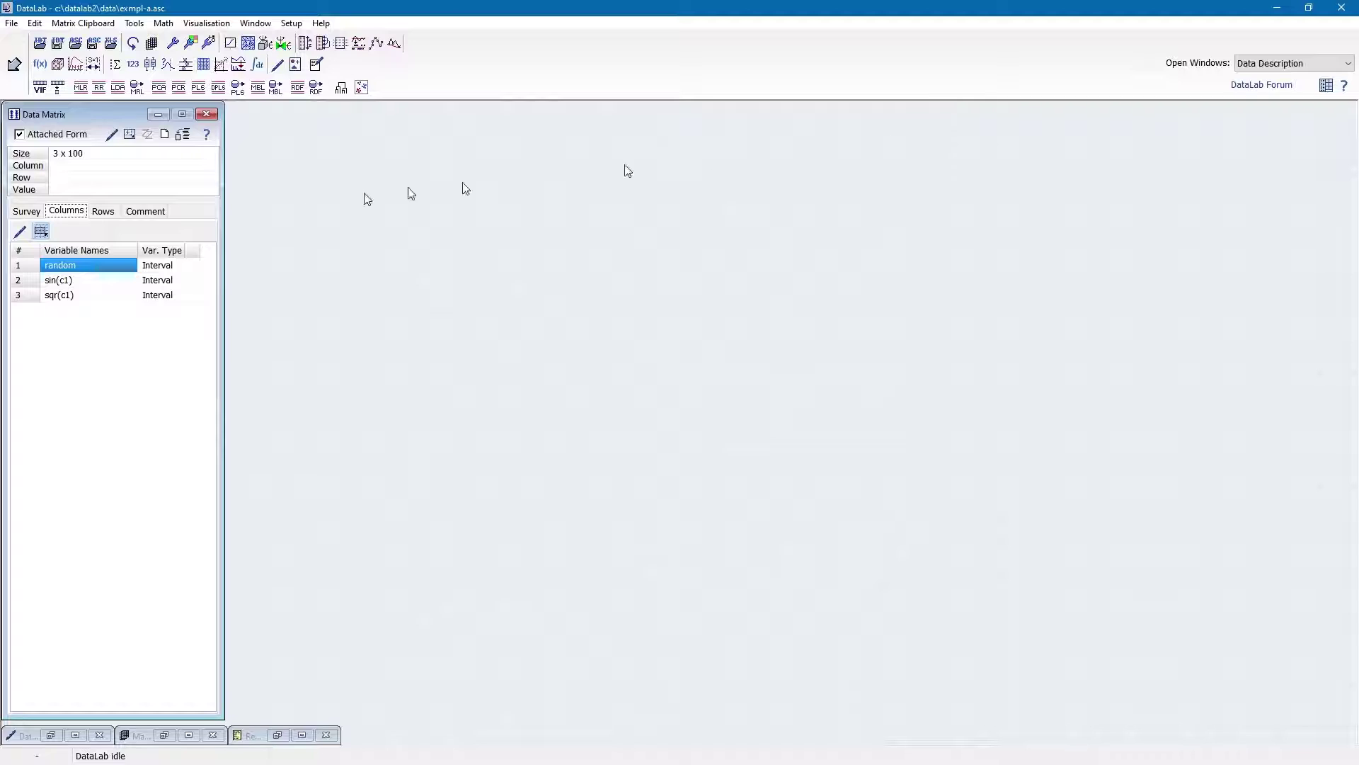
Look through the survey, columns, rows and comment views of the data matrix and return to the survey.
left_click(27, 211)
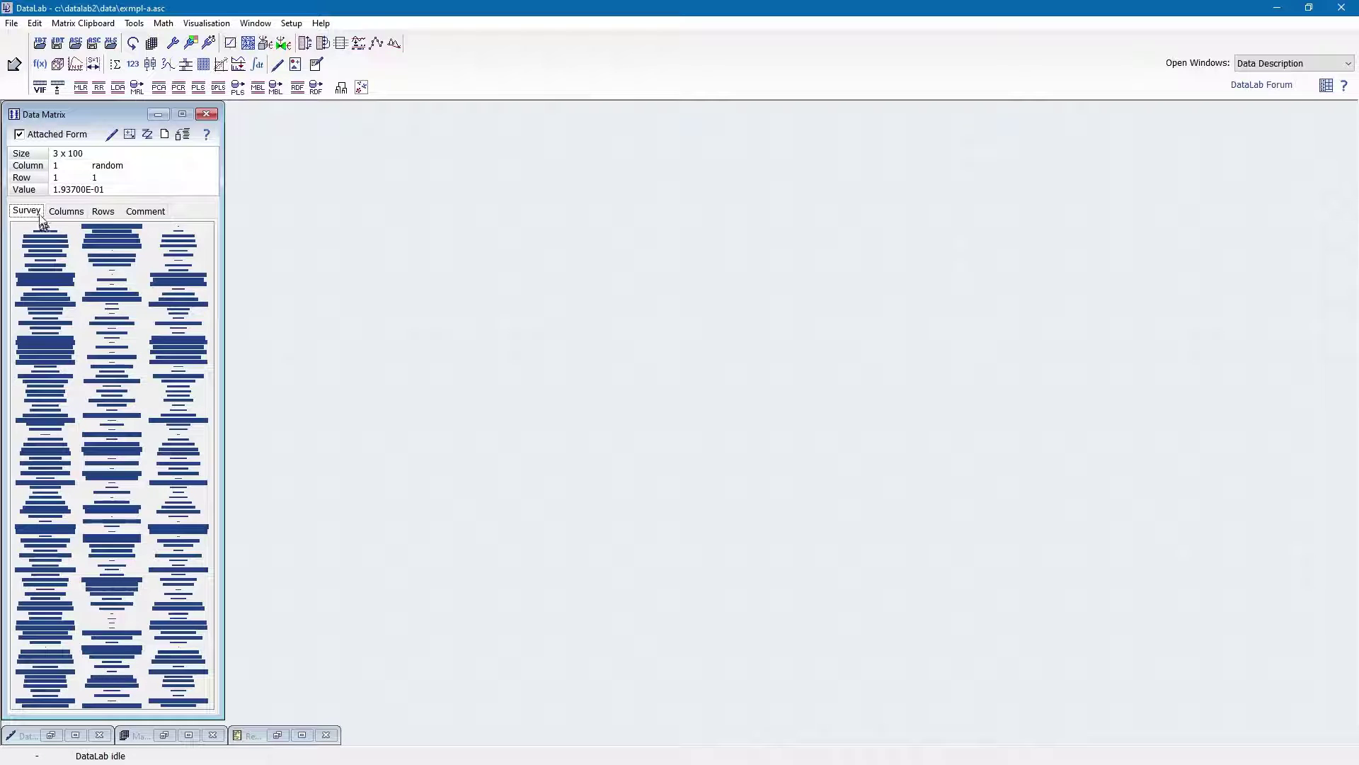
left_click(64, 212)
left_click(104, 212)
left_click(142, 212)
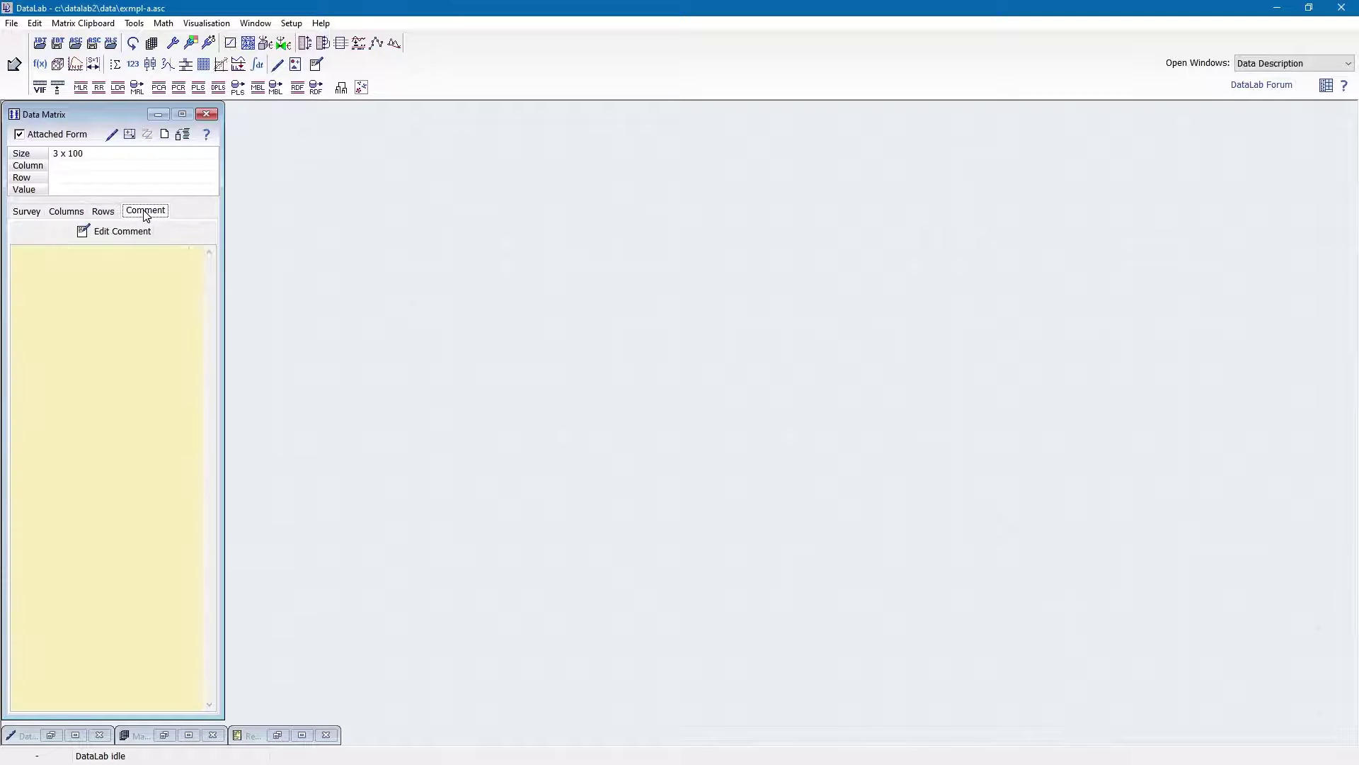
left_click(25, 211)
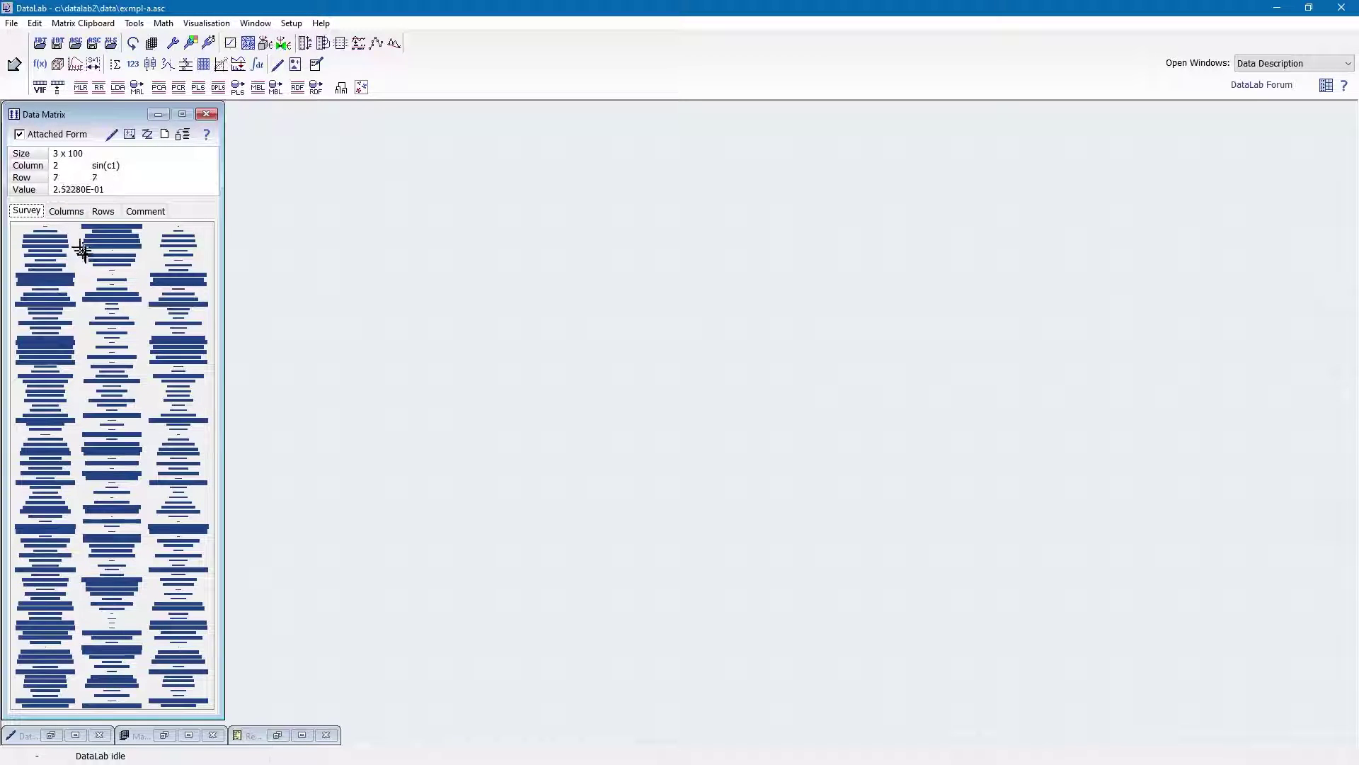
Show the loaded data from its first row in the Data Editor and inspect the sqr(c1) value of row 22 in the survey.
left_click(111, 135)
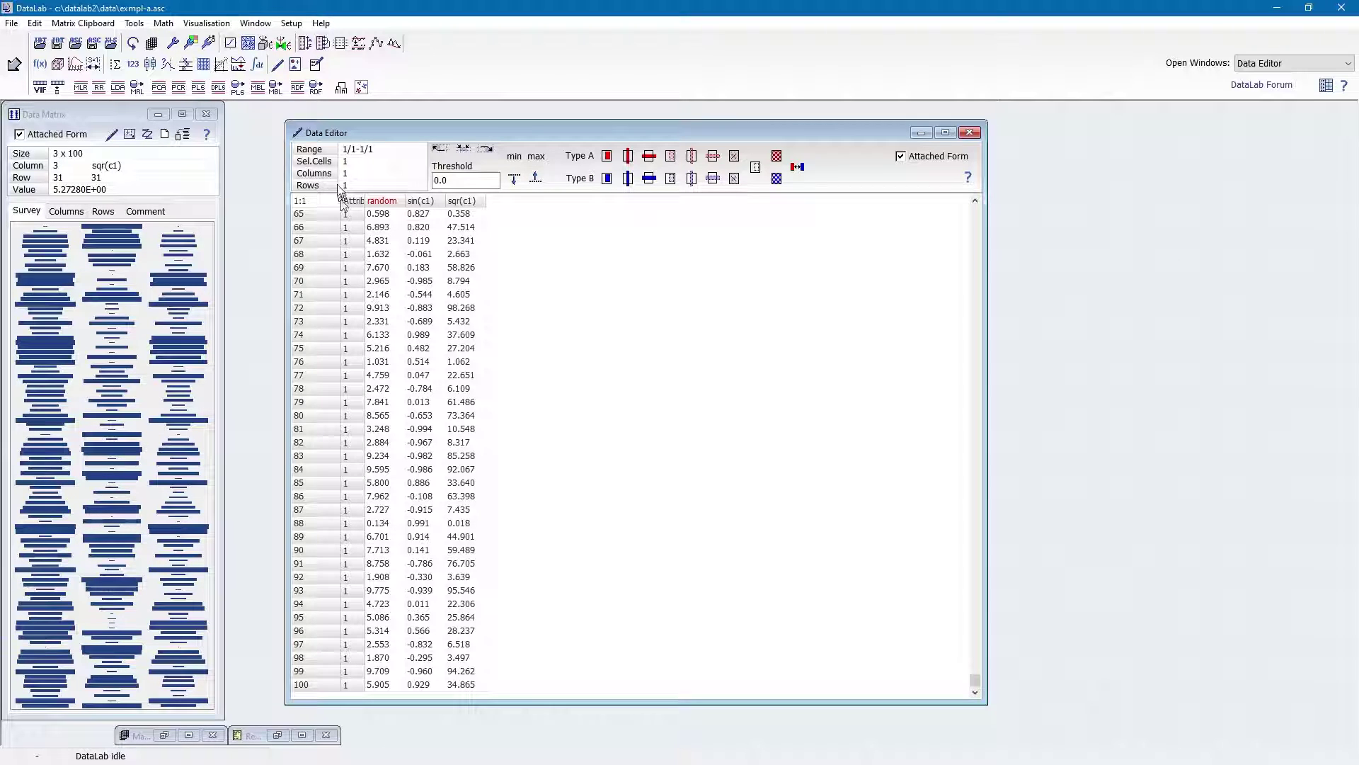
key("ctrl+Home")
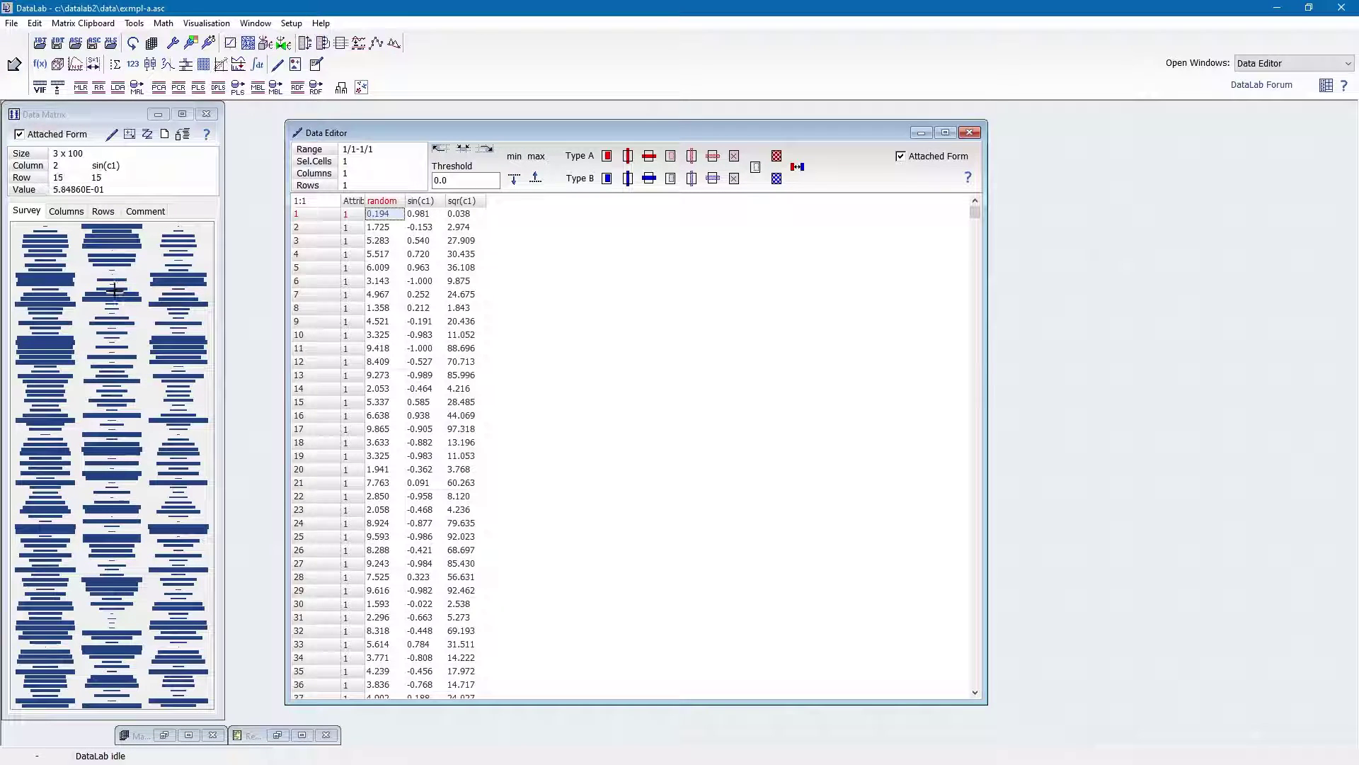
left_click(187, 326)
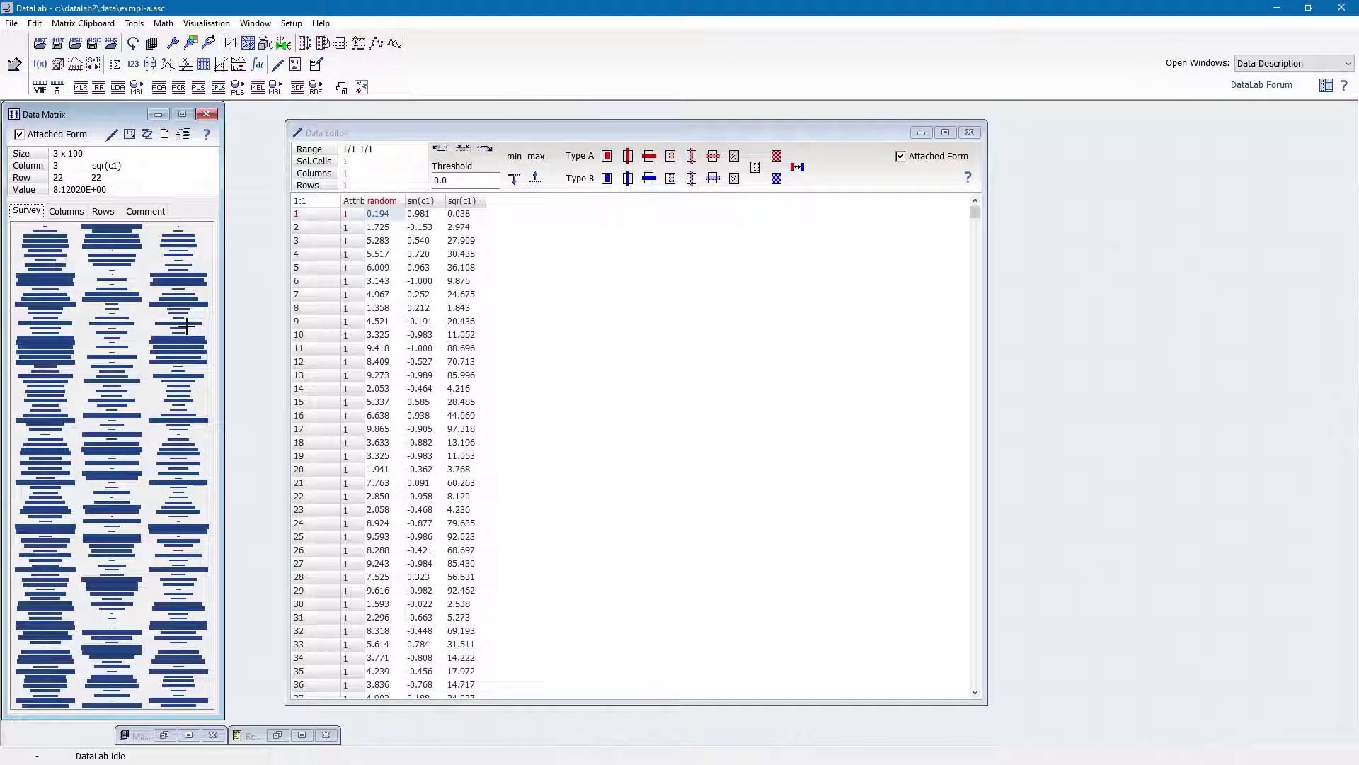
Enable editing of the variable names, rename the first variable Heannae and restore its name to random.
left_click(66, 211)
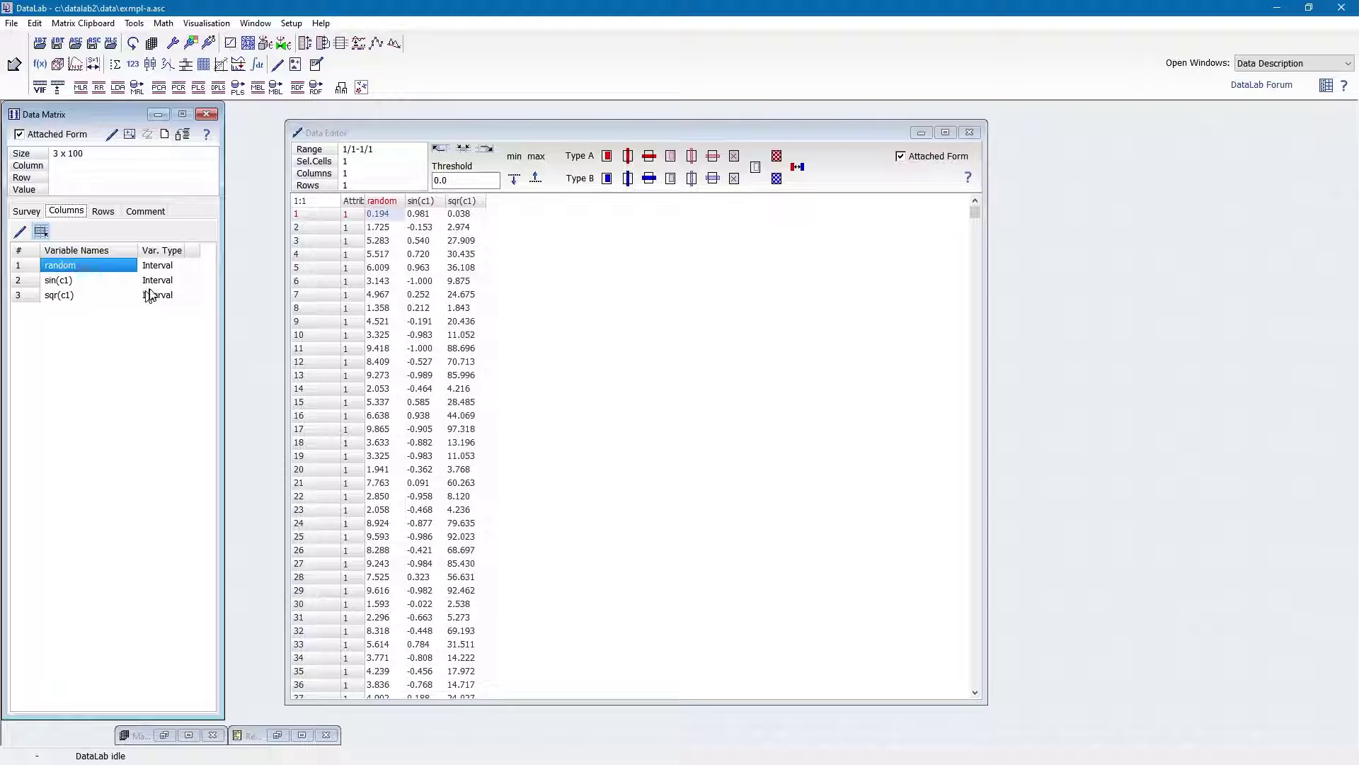
left_click(20, 232)
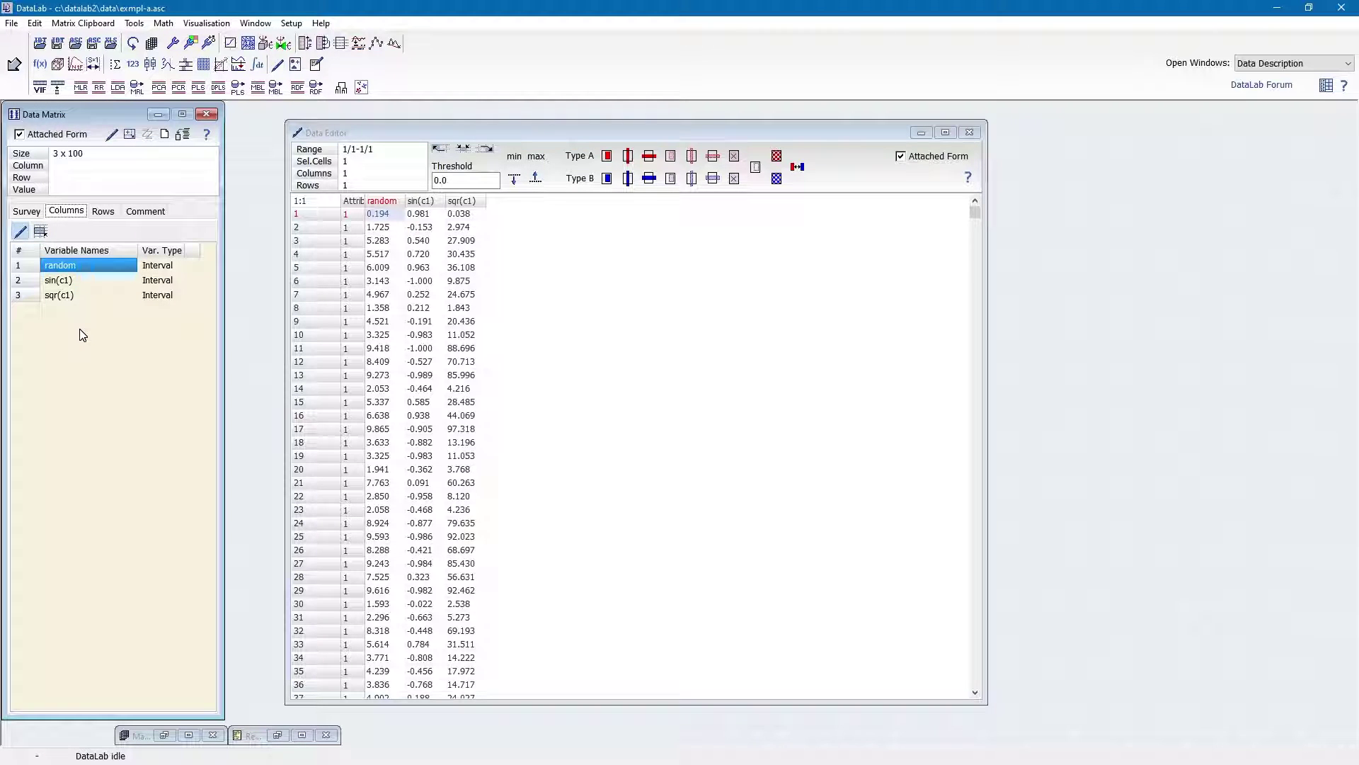
left_click(82, 267)
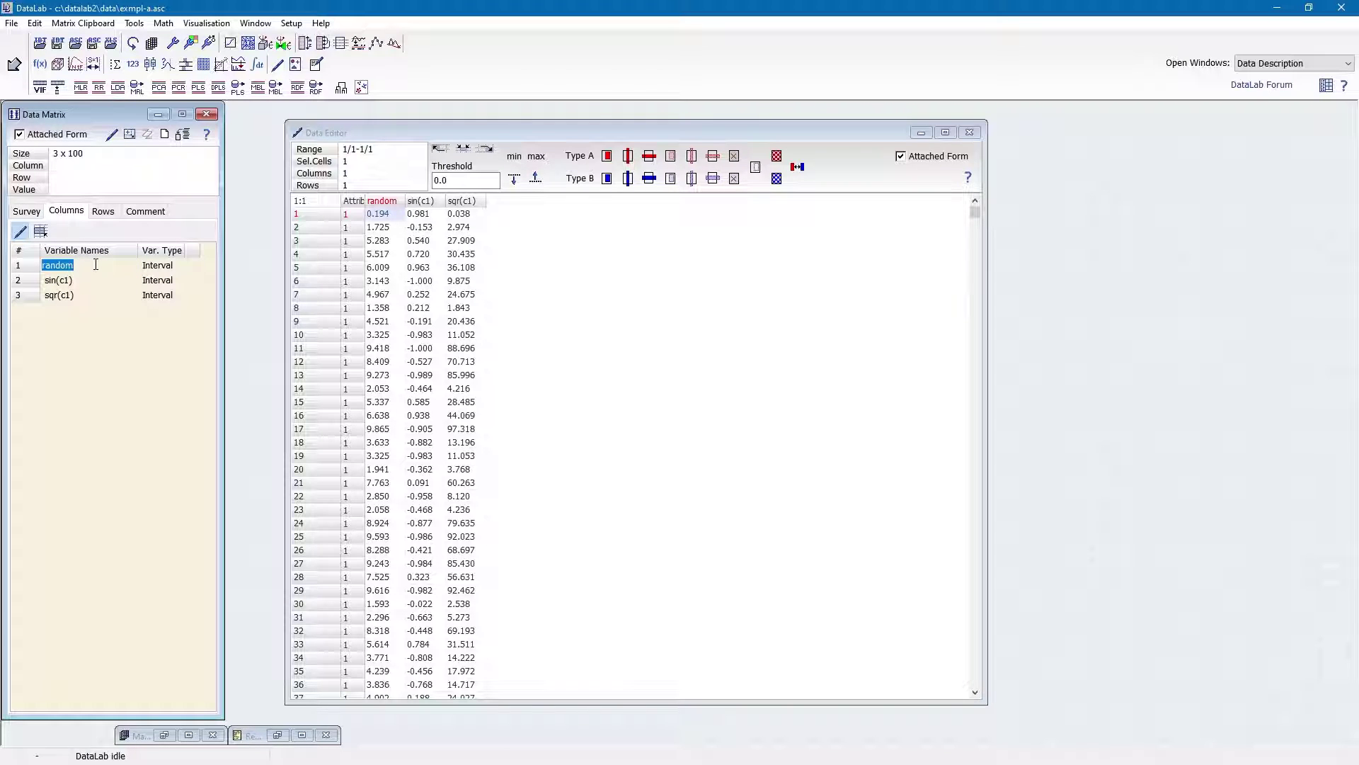
type("Heannae")
key("Return")
left_click(98, 272)
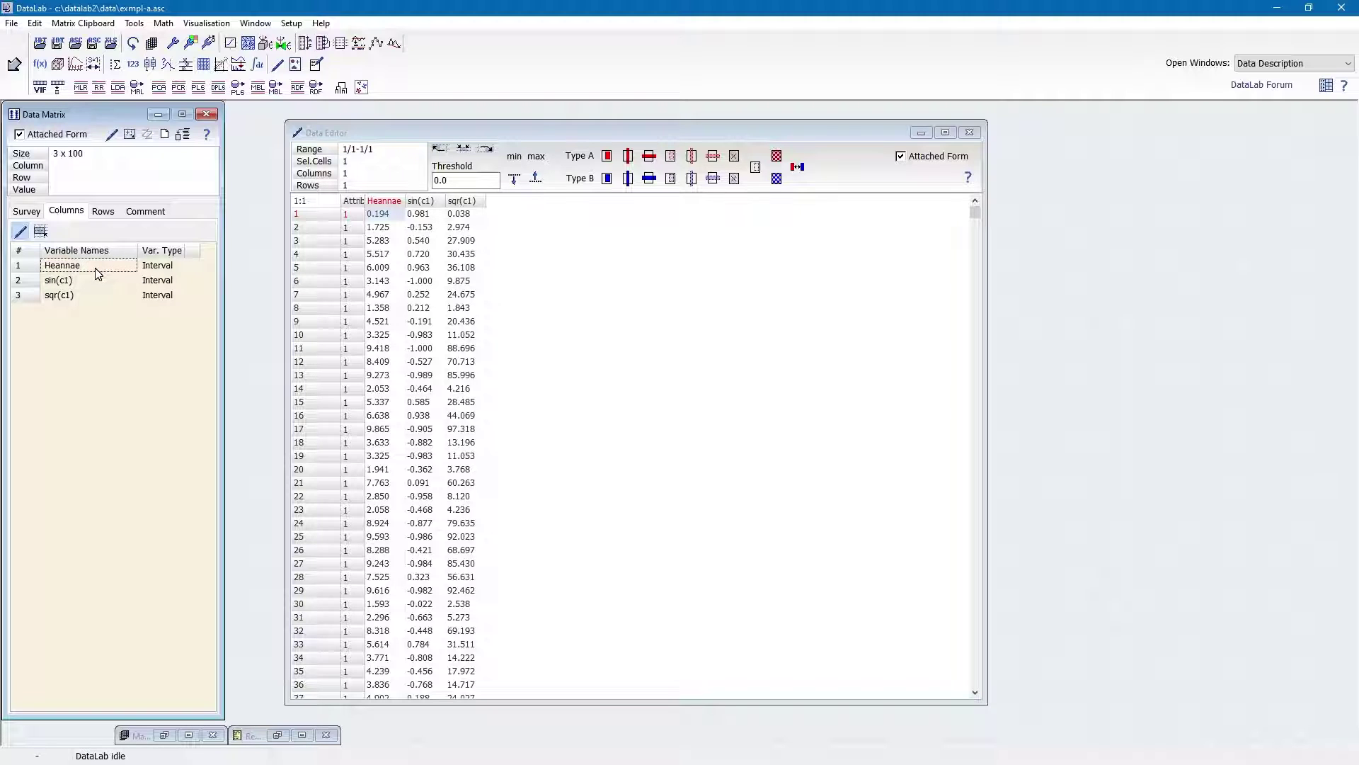
left_click(105, 267)
type("random")
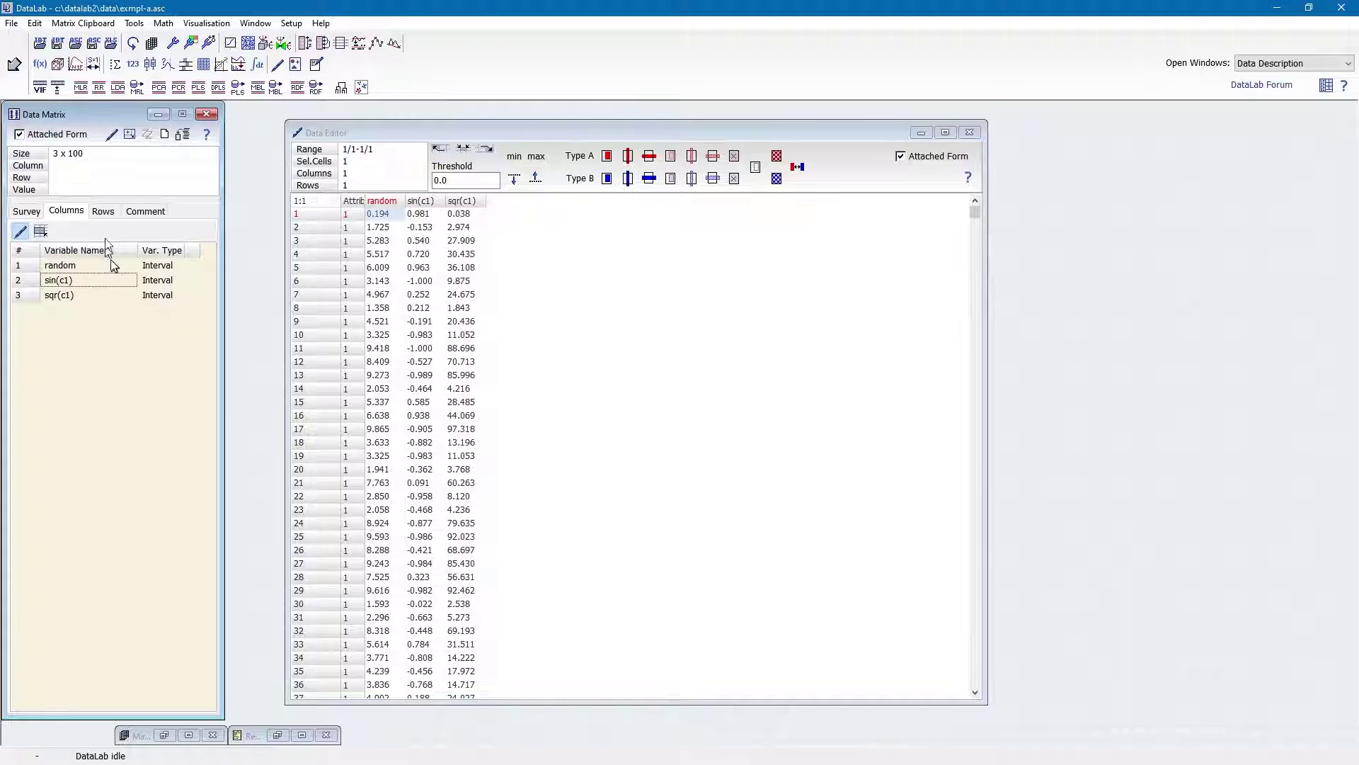
Check the class numbers and sample names of the rows, return to the survey and close the Data Editor.
left_click(104, 212)
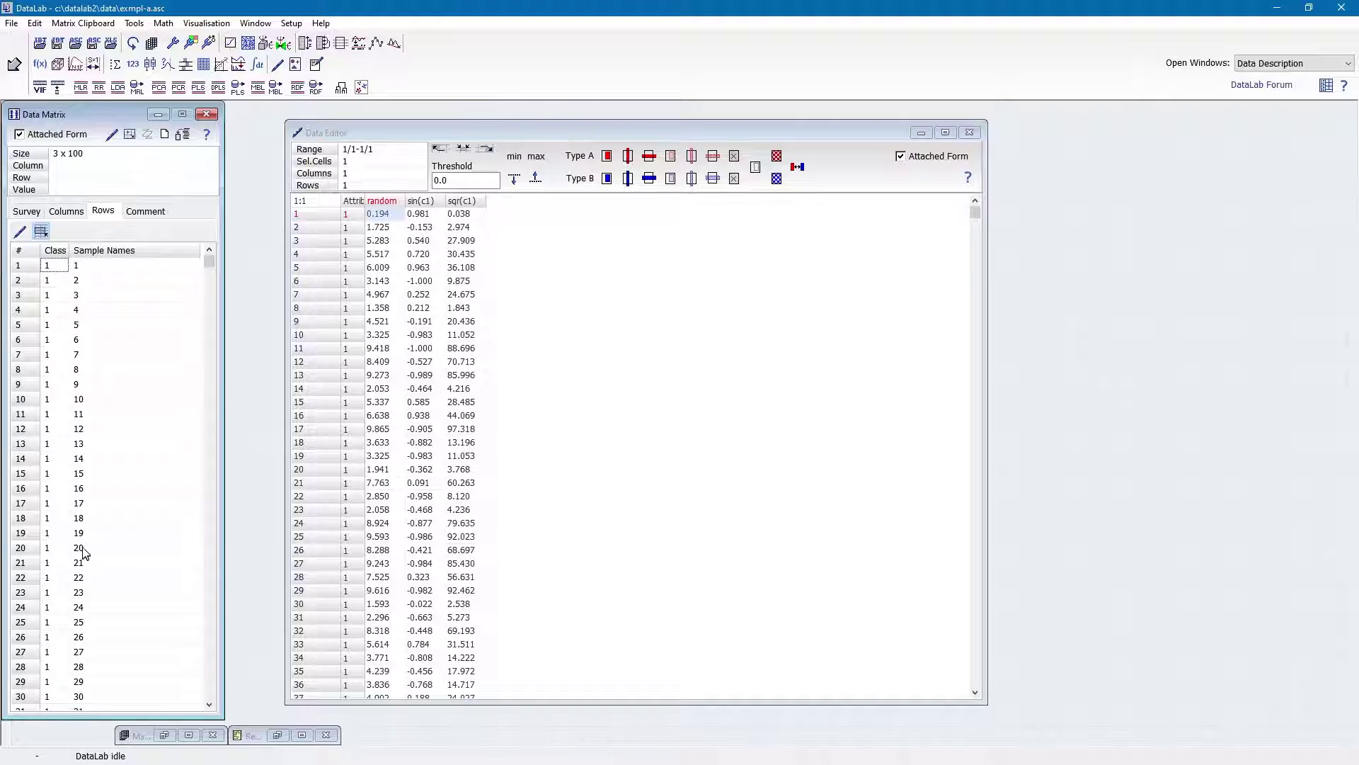
left_click(31, 214)
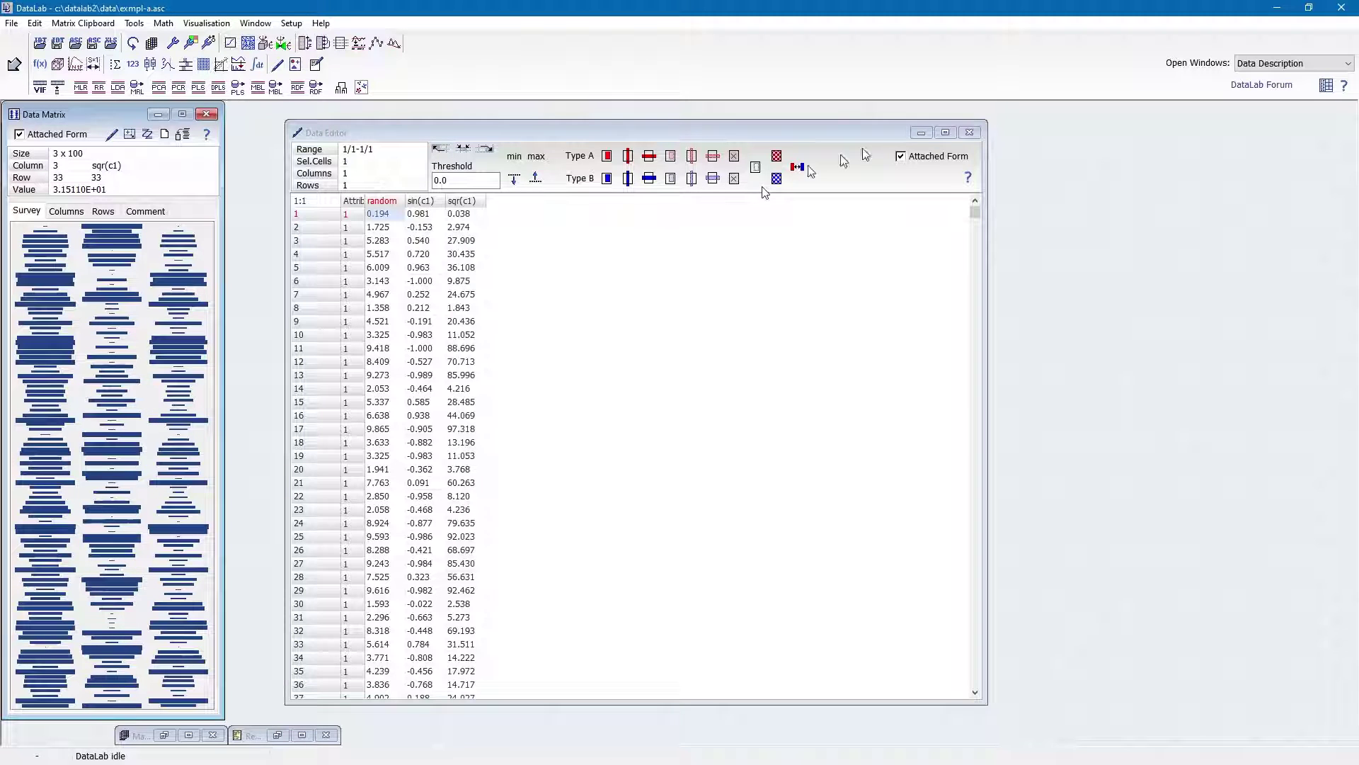
left_click(969, 133)
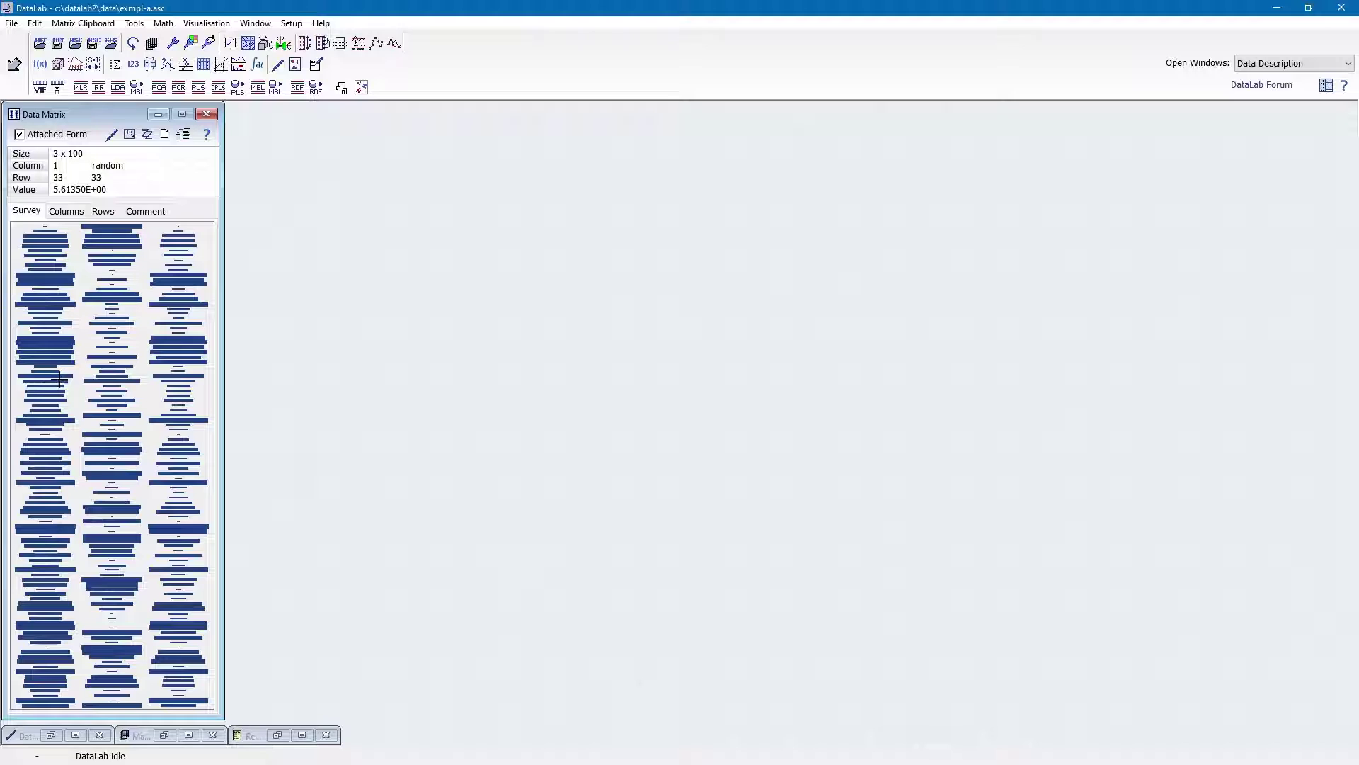
Sort the entire matrix in ascending order by column 1 (random) and close the sorting tool.
left_click(134, 24)
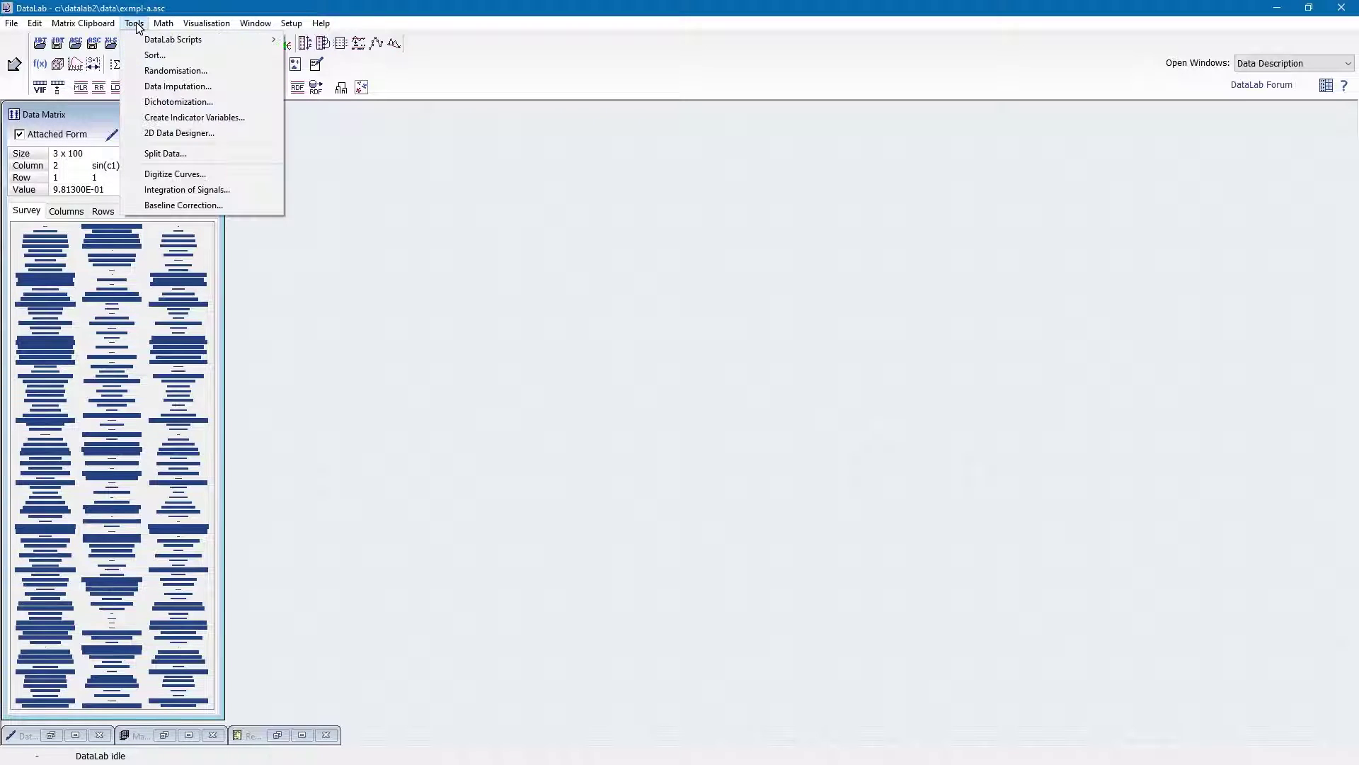
left_click(155, 57)
left_click_drag(586, 330, 536, 192)
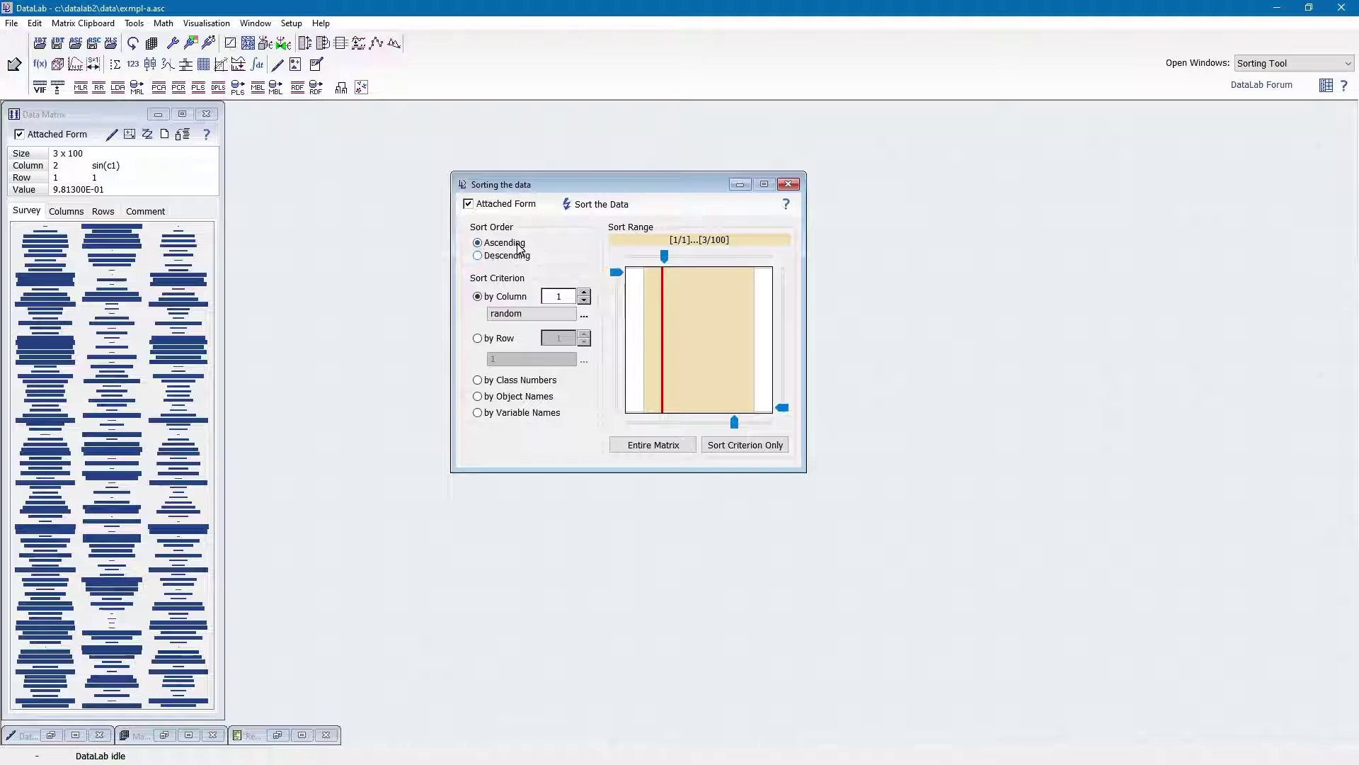
left_click(648, 444)
left_click(602, 204)
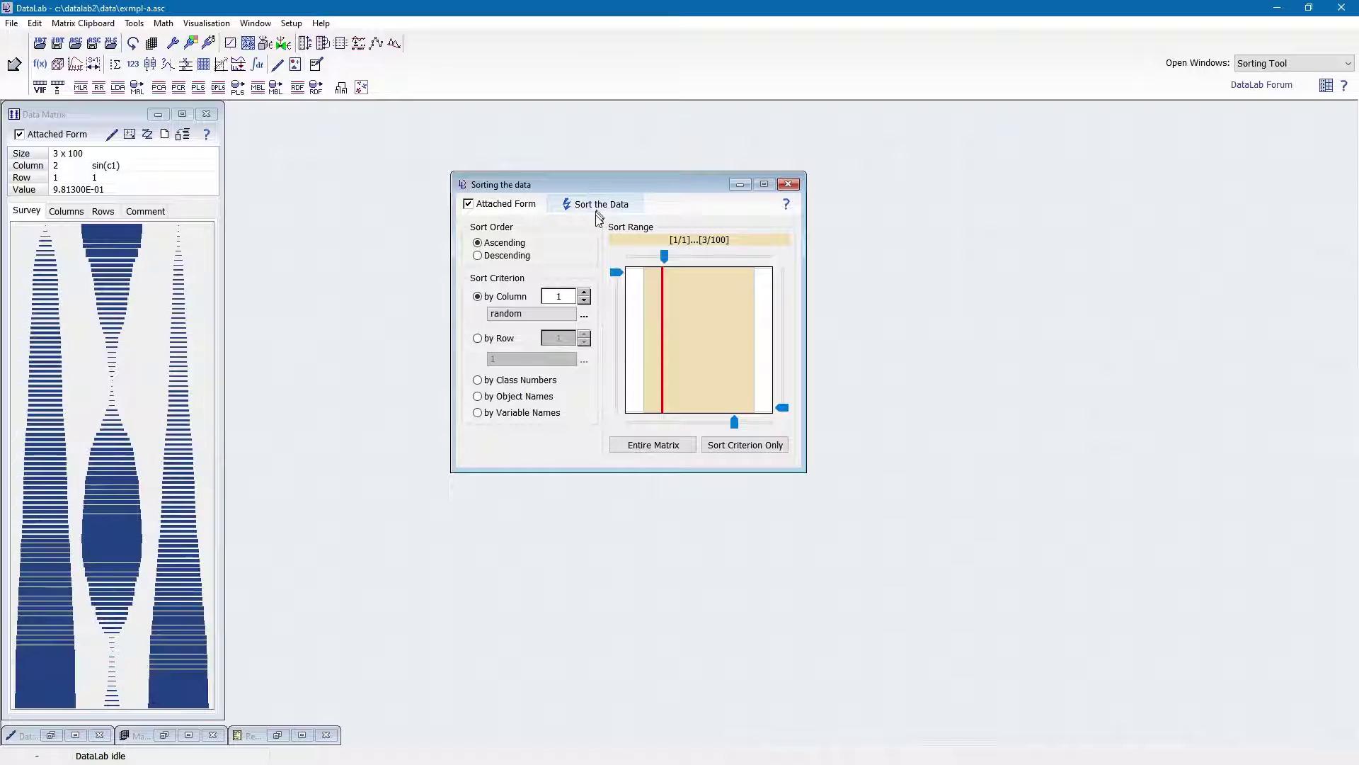
left_click(788, 184)
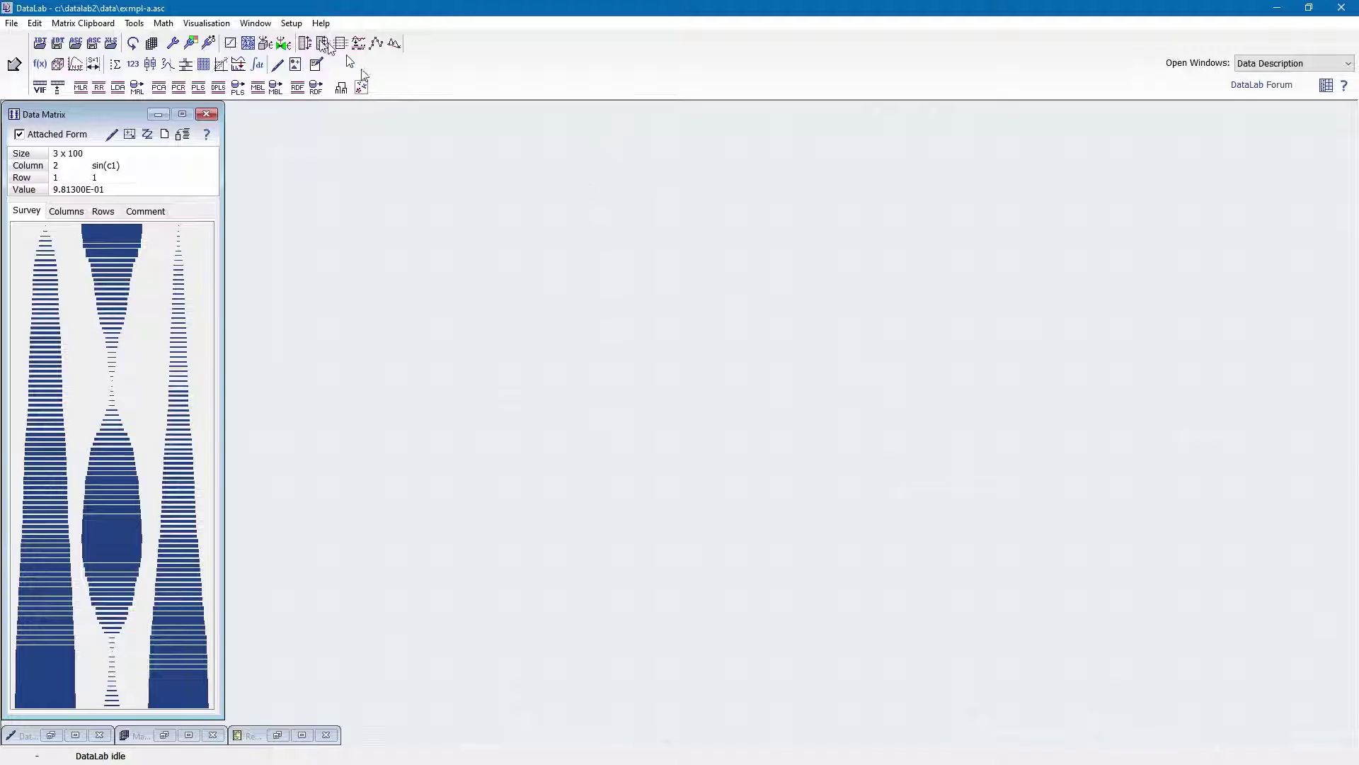
Create a new Col/Col plot window and enlarge it for easier viewing.
left_click(261, 24)
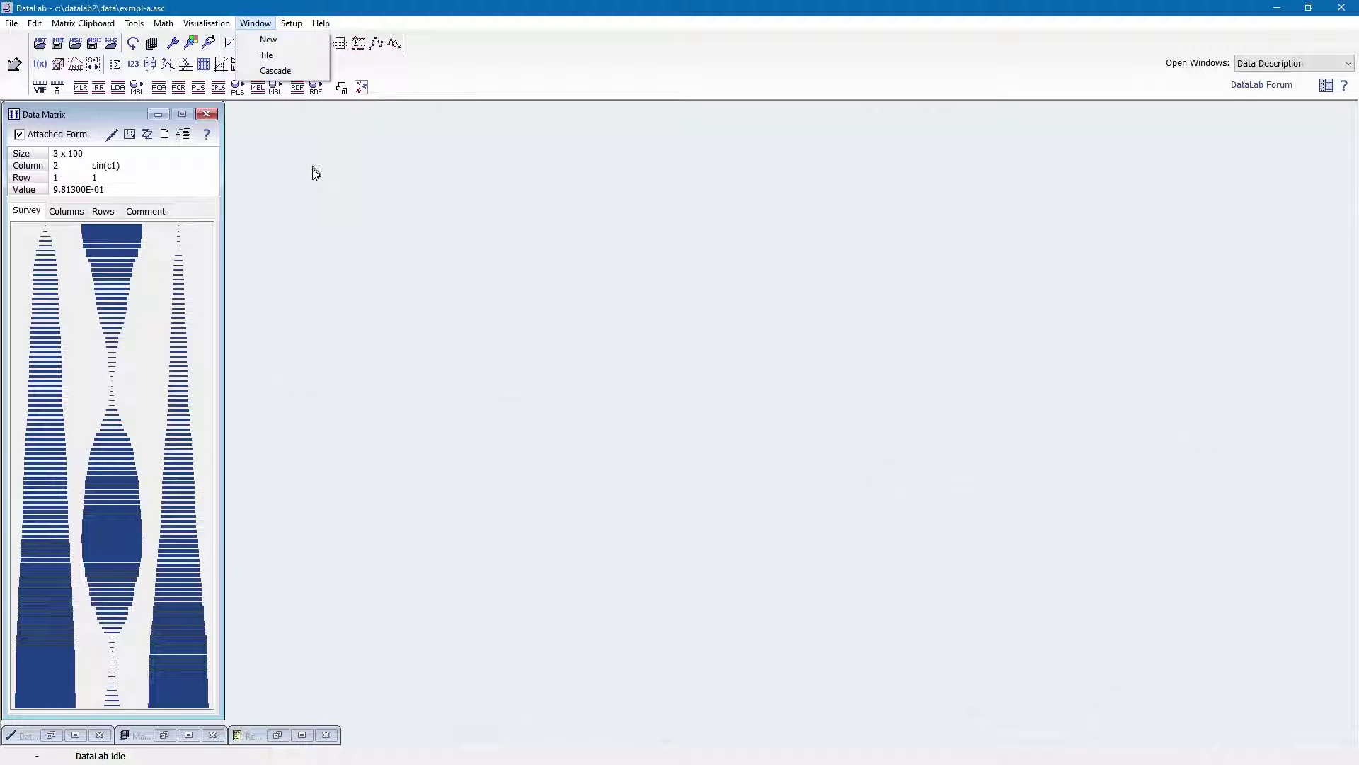
left_click(308, 165)
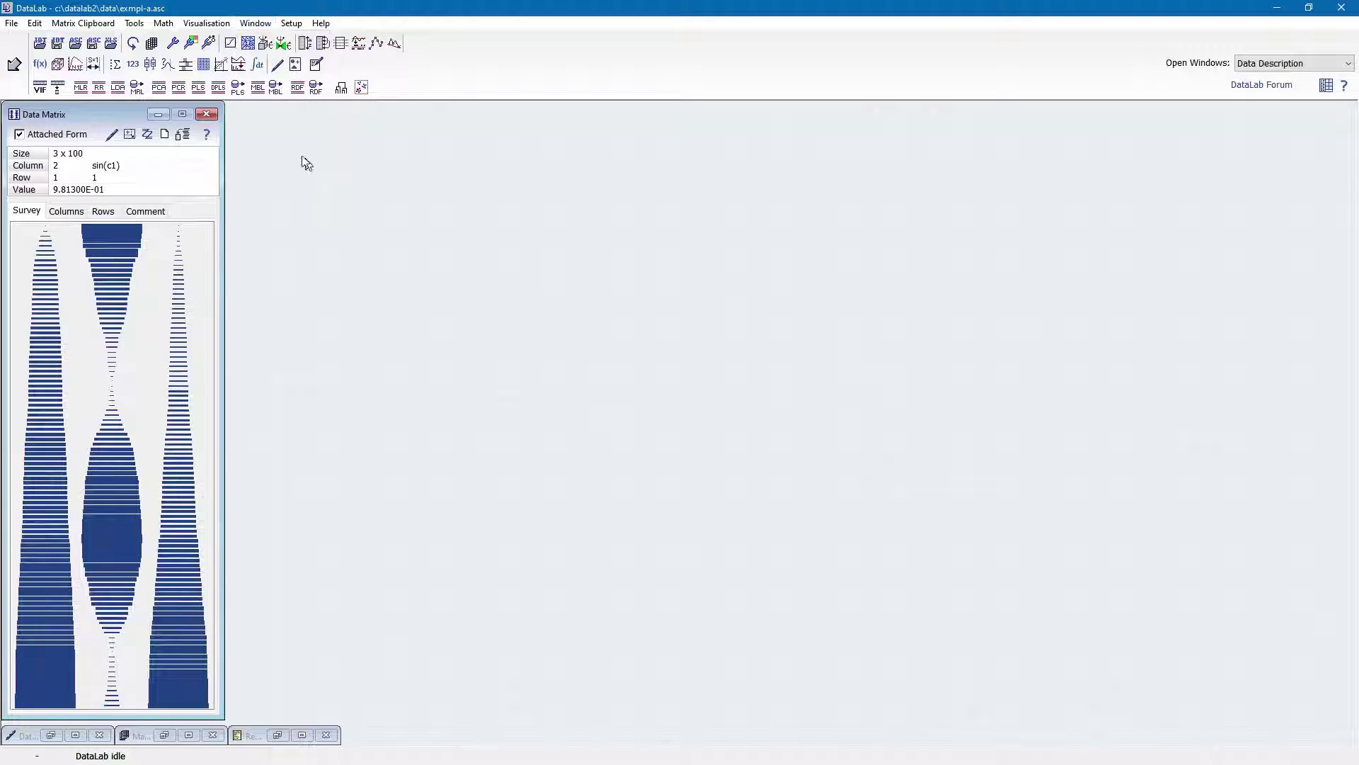
left_click(230, 44)
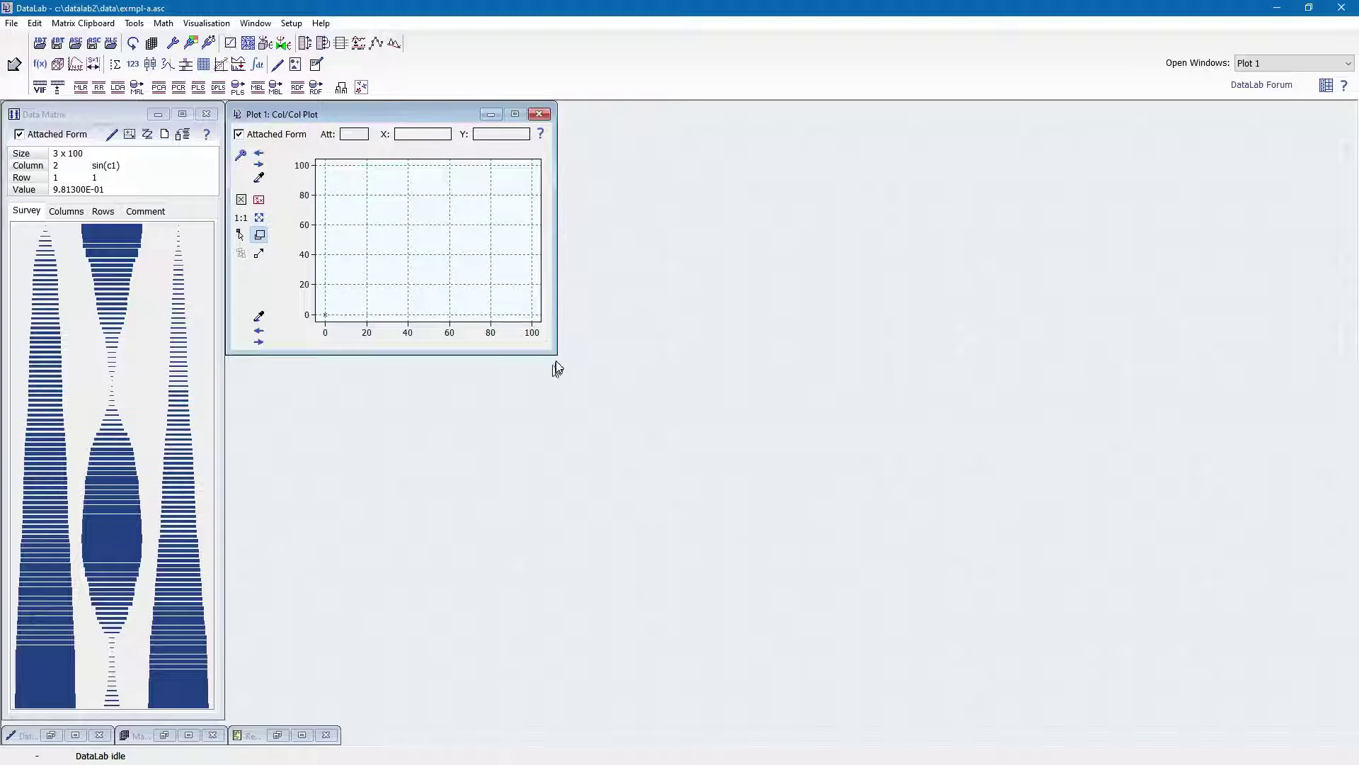
left_click_drag(555, 352, 874, 551)
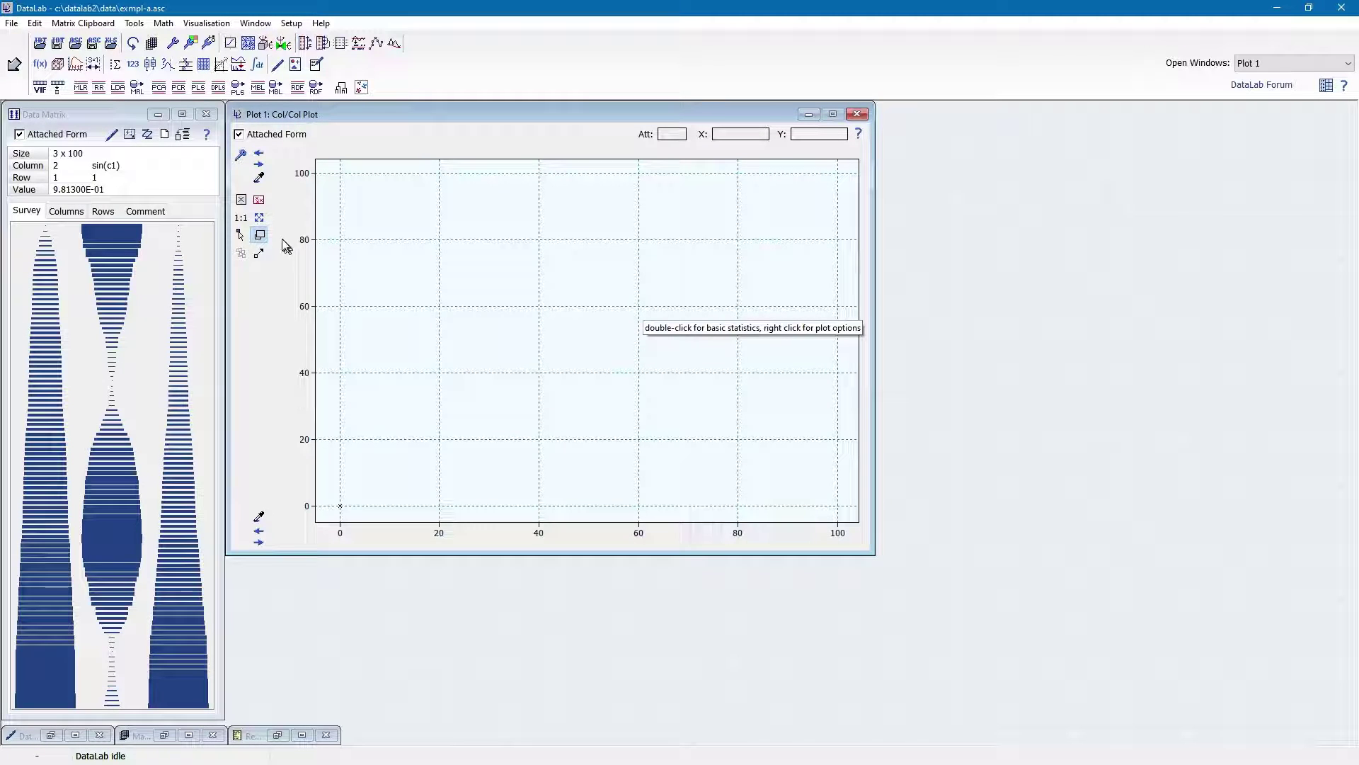
Change the plot type to Histogram with Column as the data range and apply the chart parameters.
left_click(240, 154)
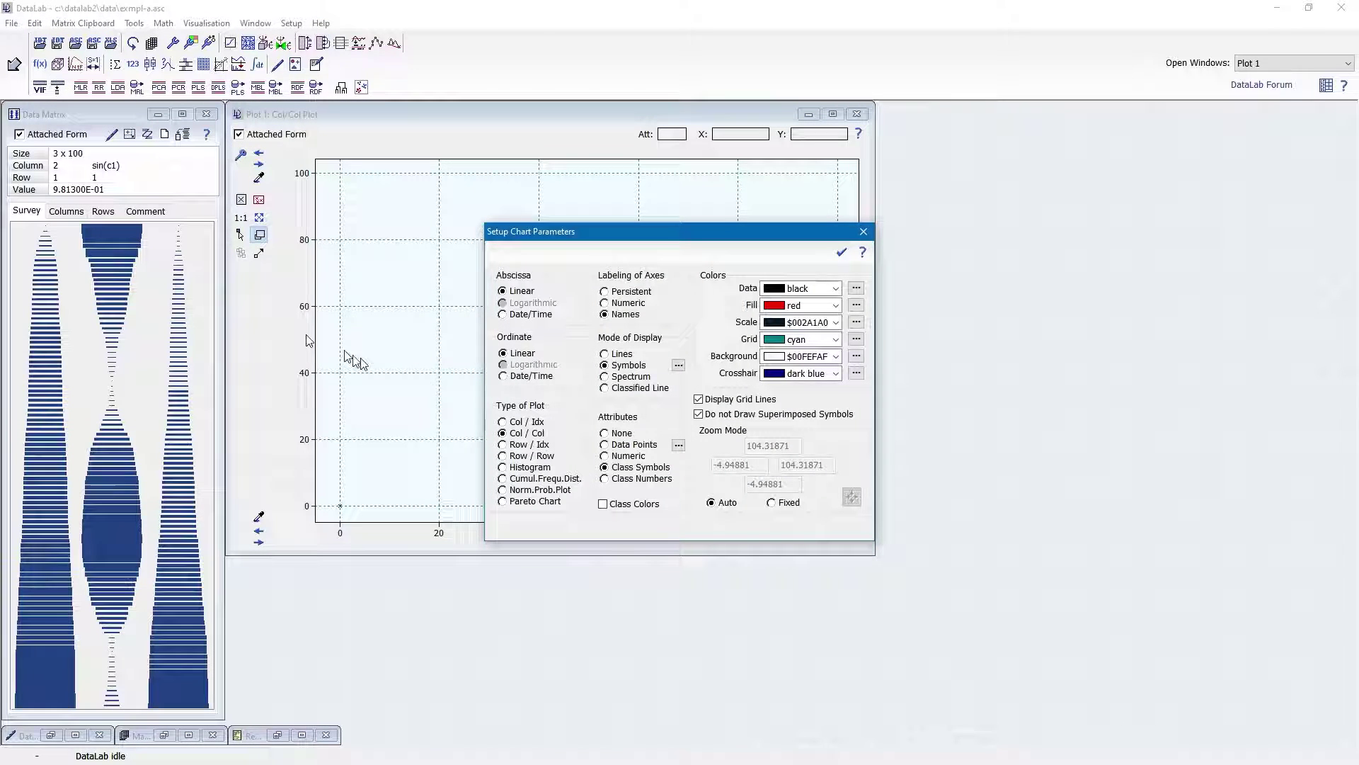
left_click(503, 467)
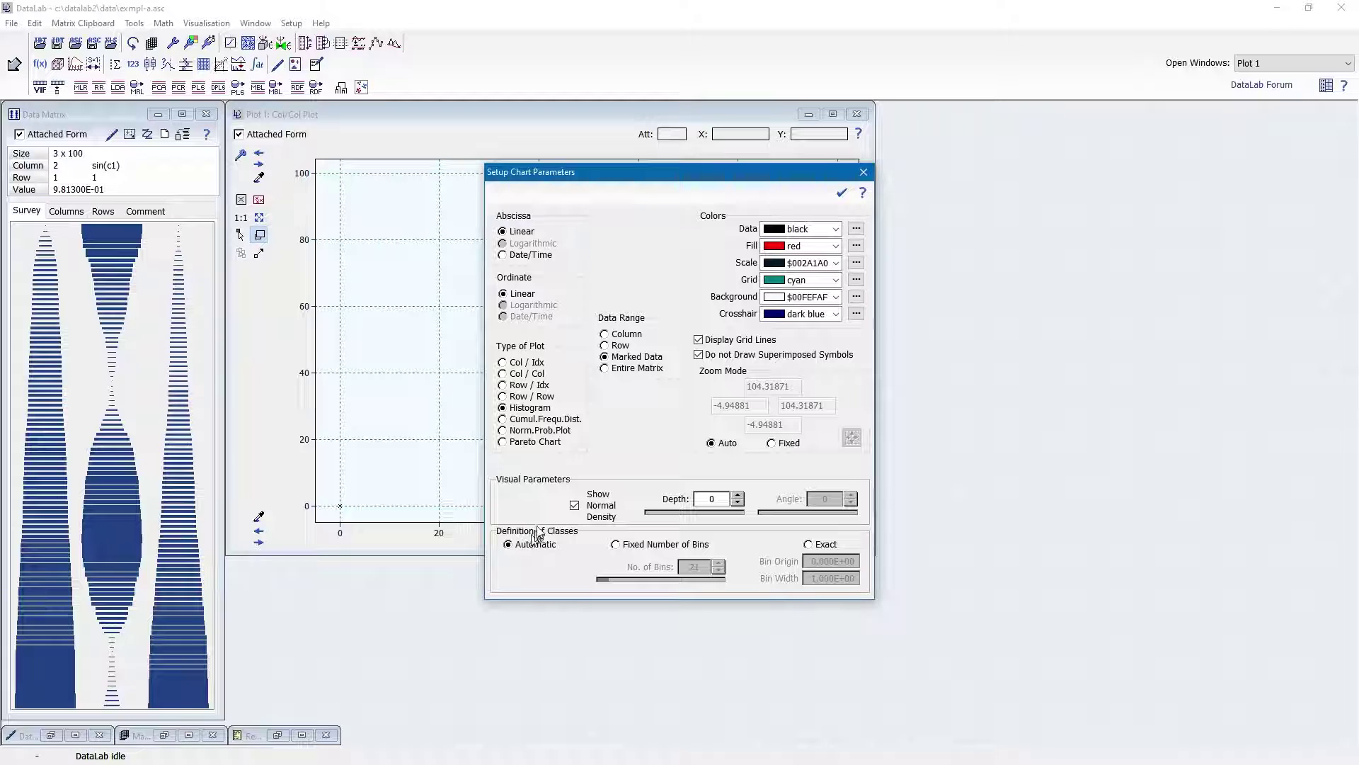
left_click(605, 335)
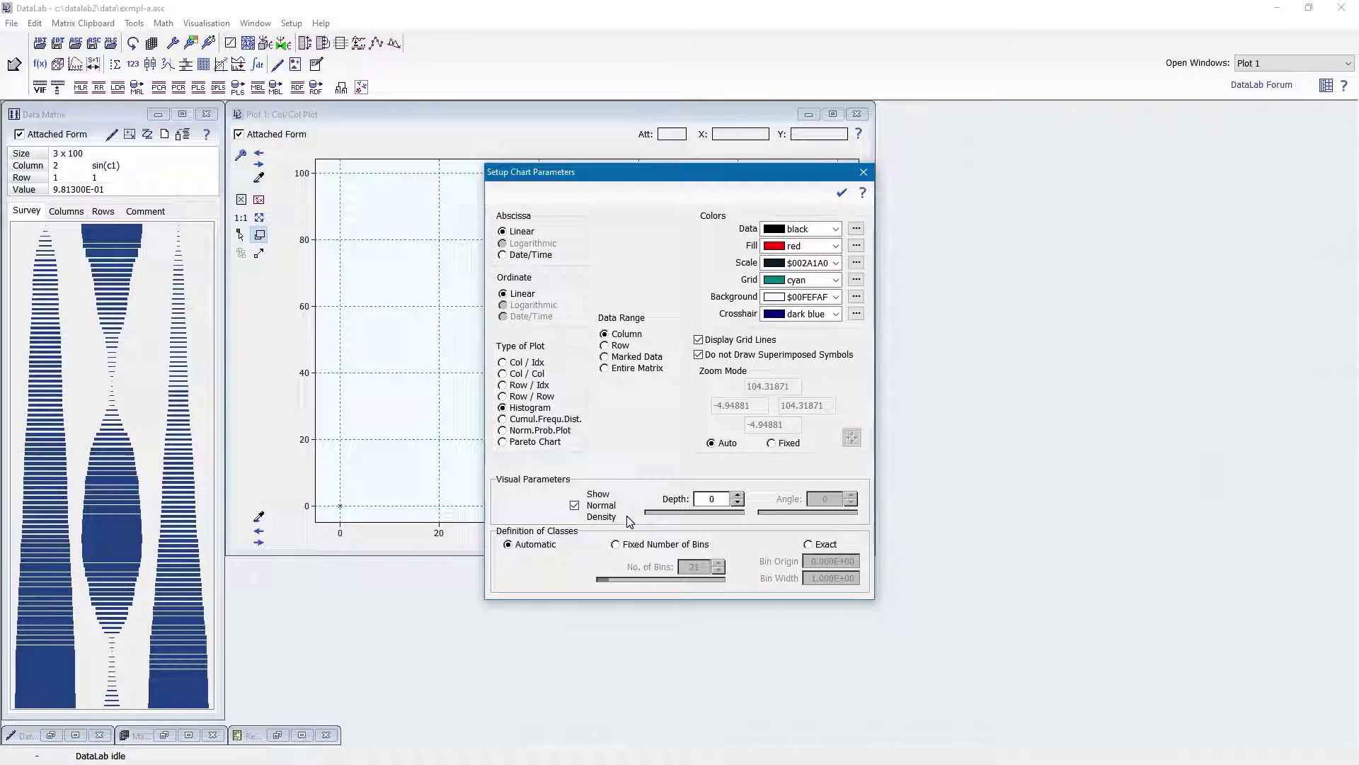
left_click(841, 192)
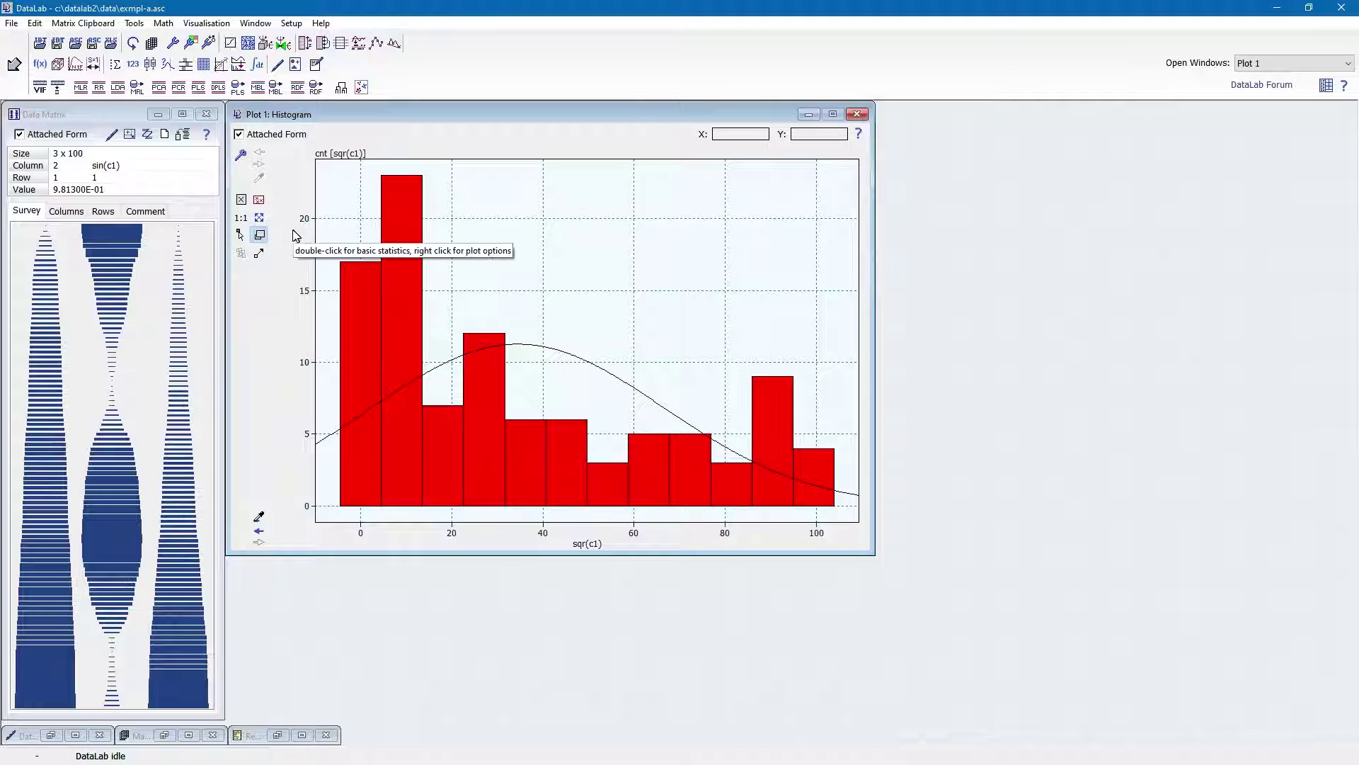
Switch the Plot 1 histogram to the random column, and step through the columns to sqr(c1) and back to random.
left_click(259, 519)
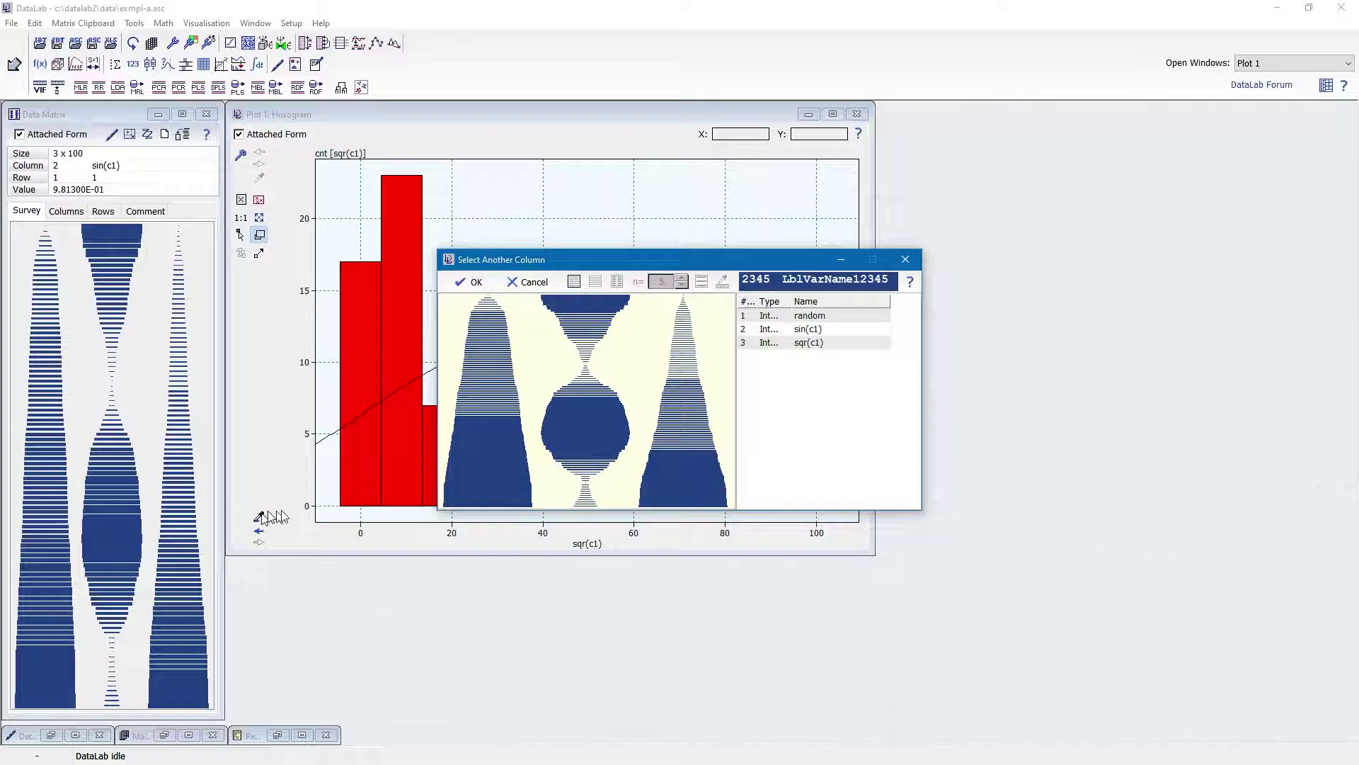
left_click(493, 345)
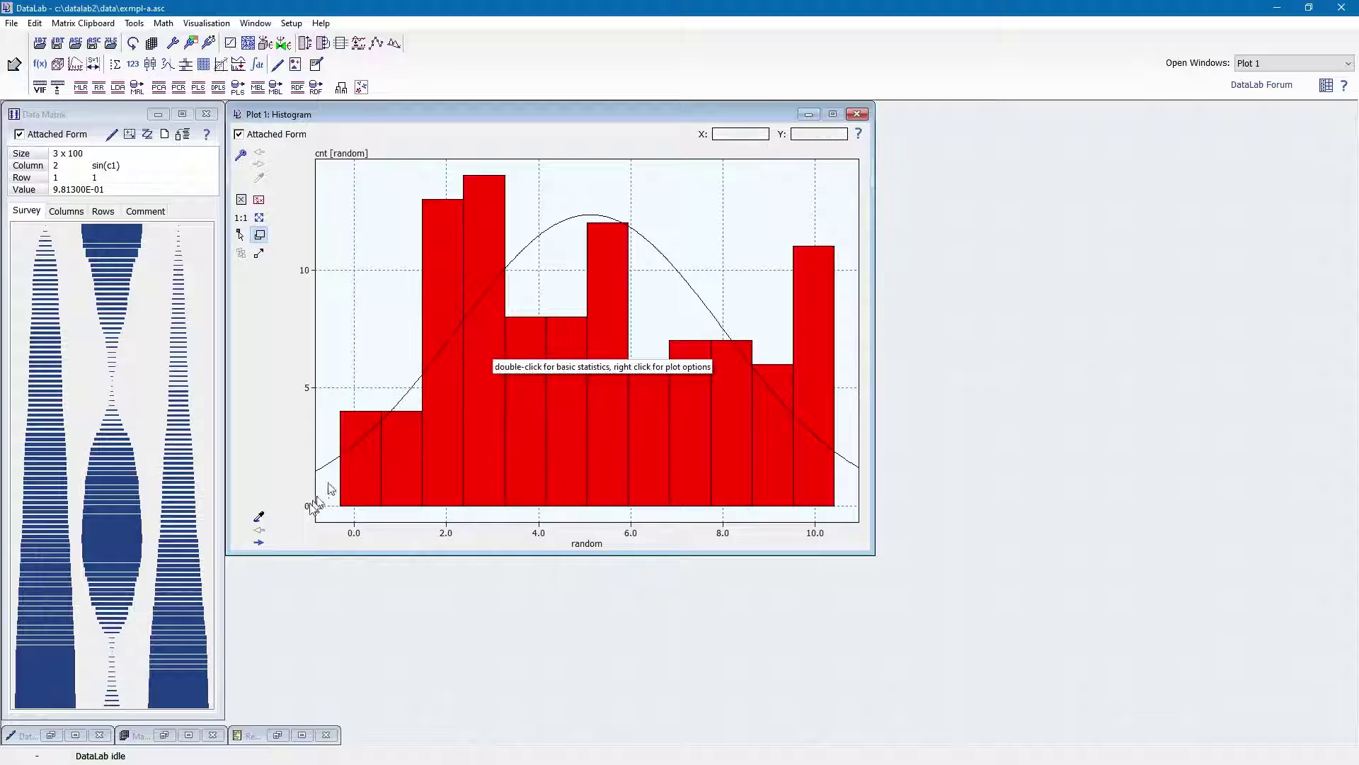
left_click(260, 544)
left_click(260, 543)
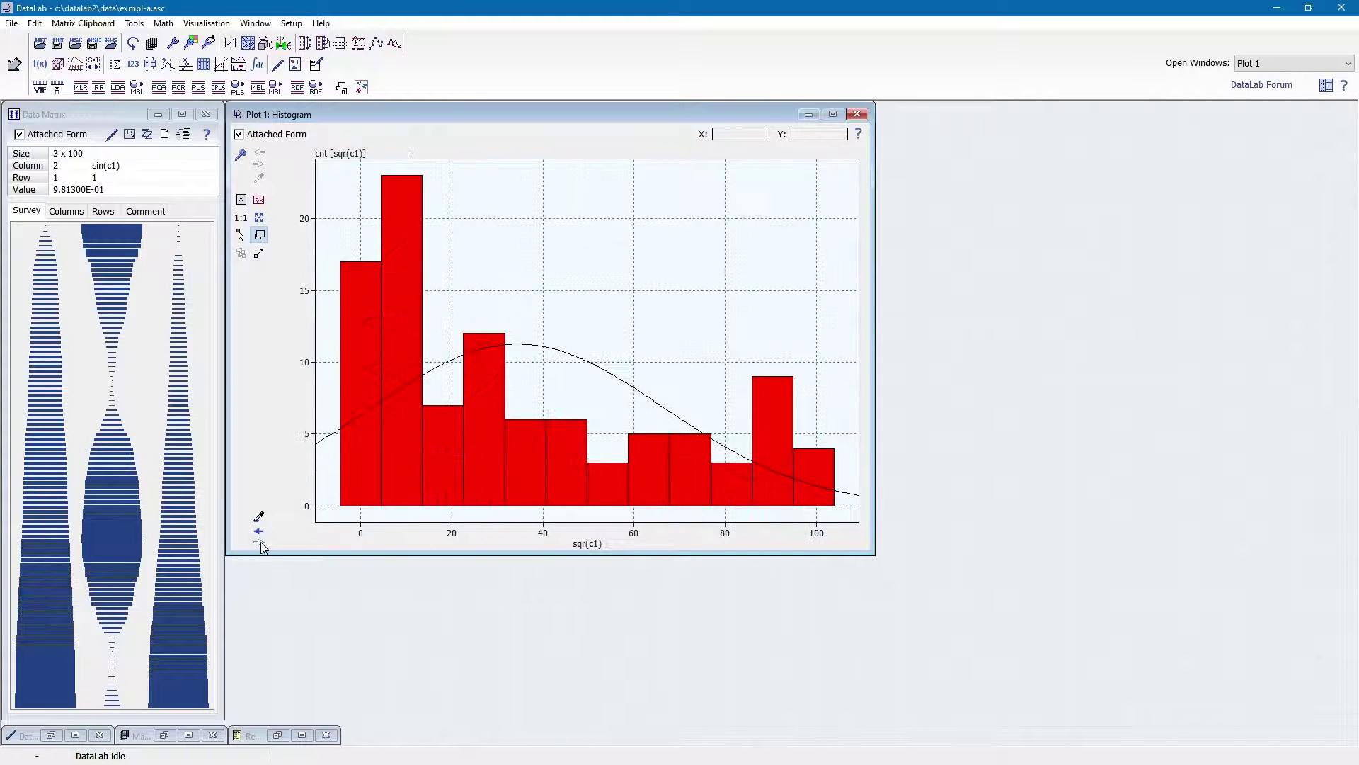
left_click(259, 531)
left_click(259, 532)
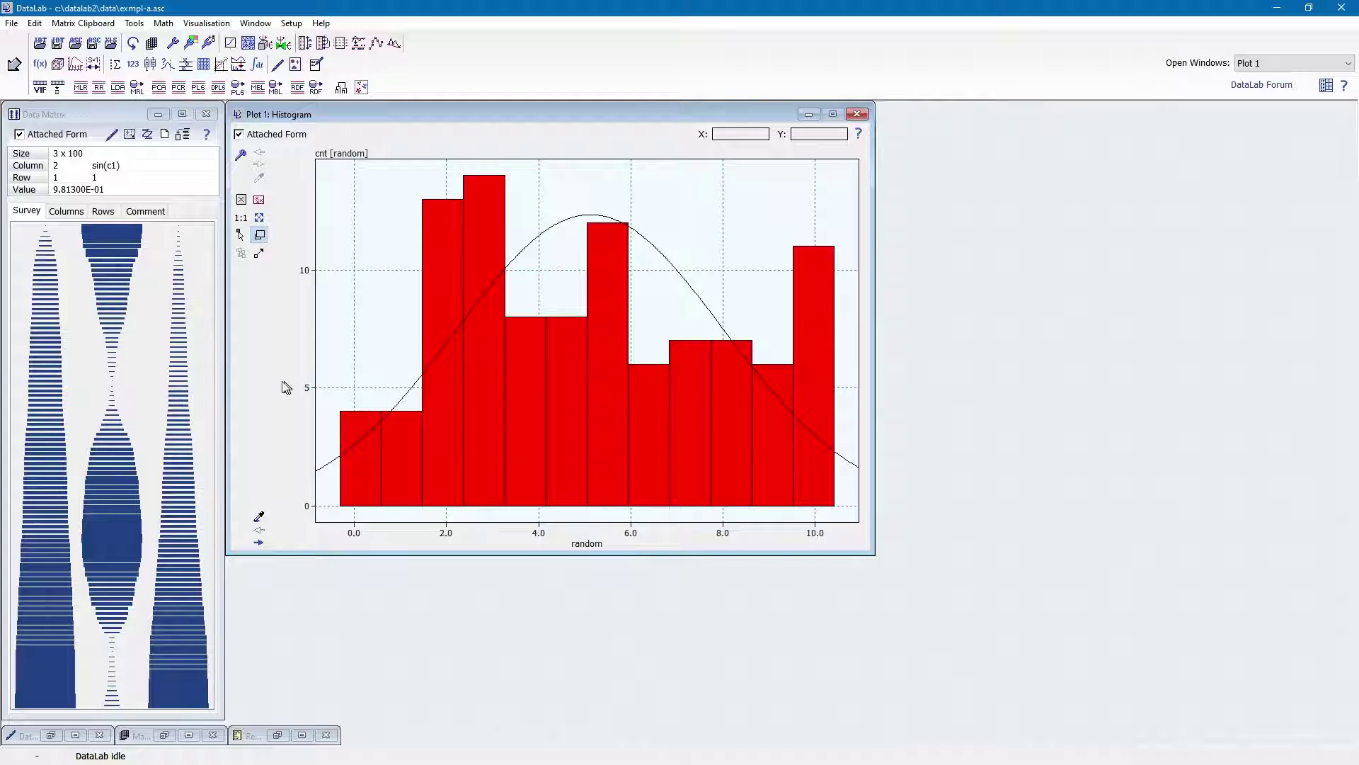
Shrink the Plot 1 window and create a second plot window, placed below it and enlarged.
left_click_drag(874, 556, 557, 347)
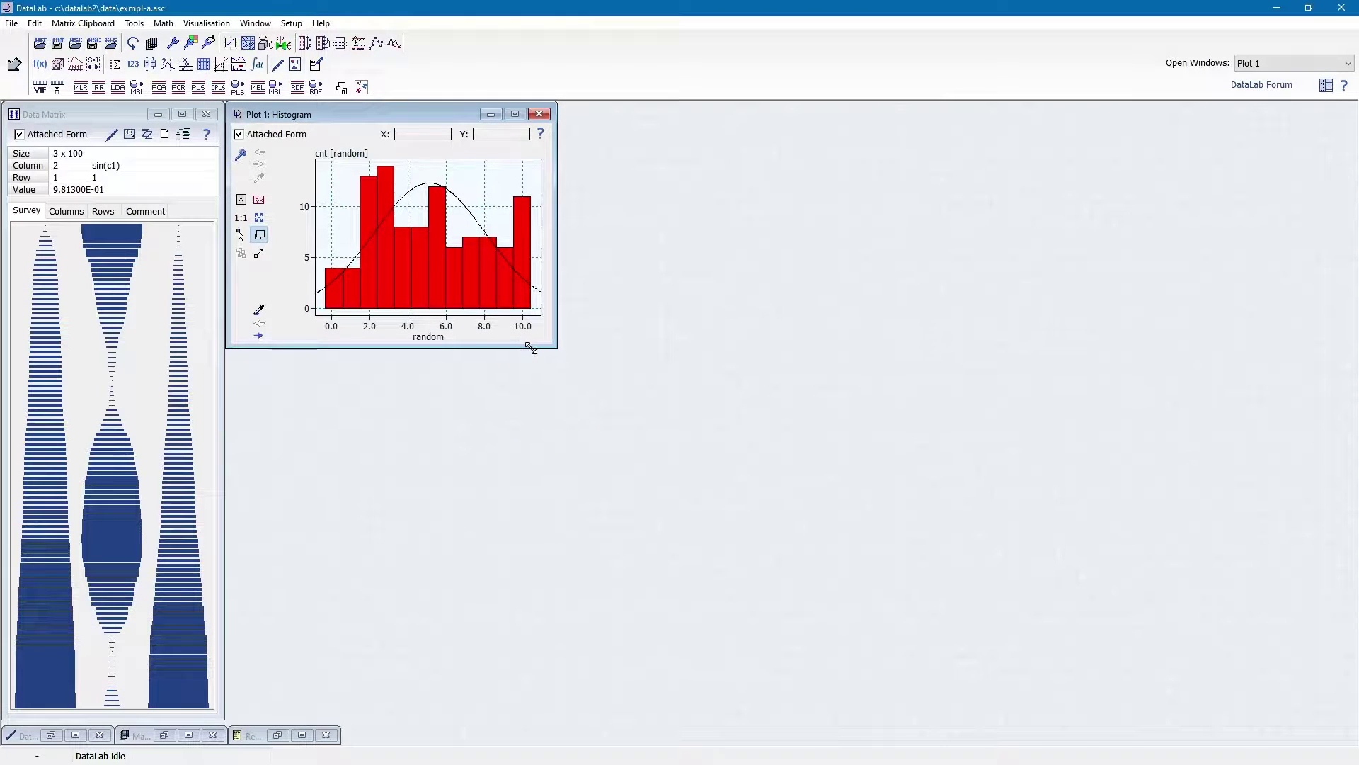
left_click(231, 44)
left_click_drag(283, 131, 445, 236)
left_click_drag(729, 477, 1083, 655)
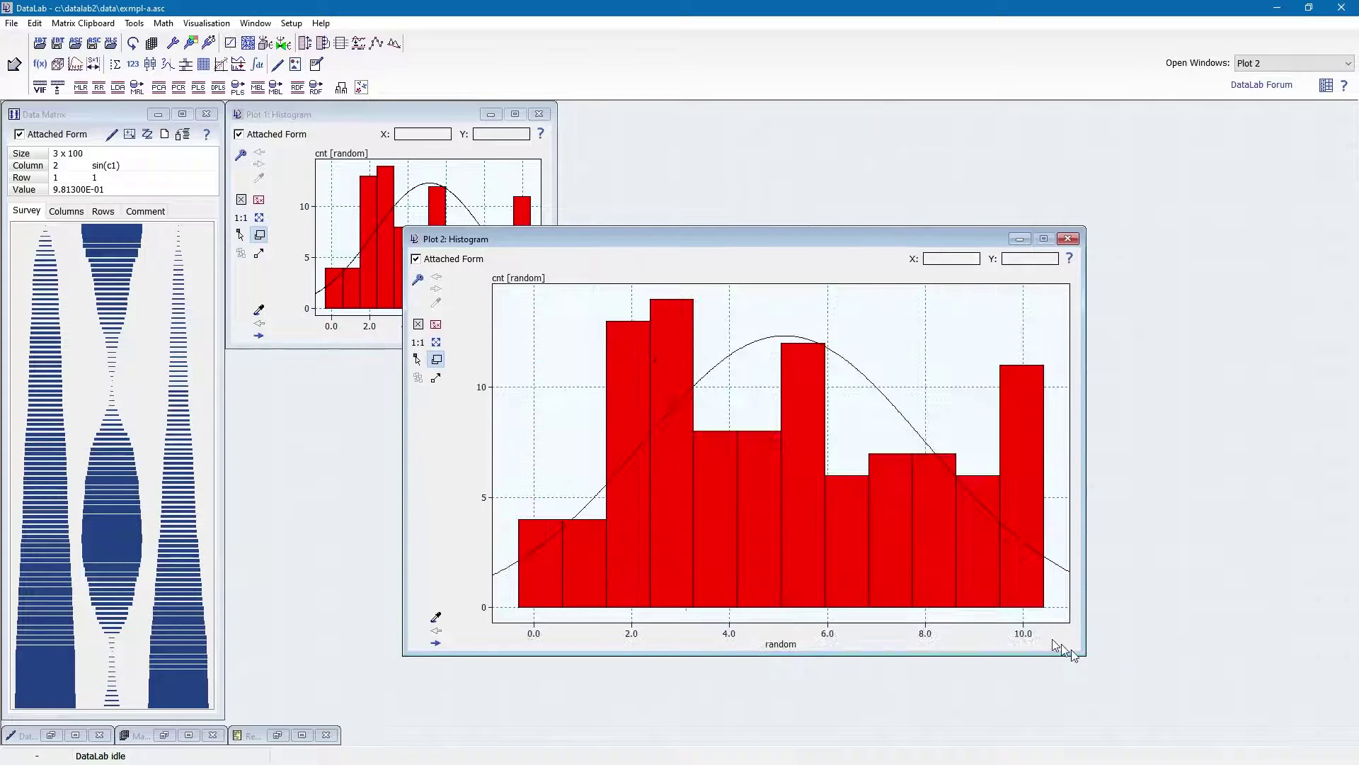
Change the plot type of Plot 2 to Col / Col and apply the chart parameters.
left_click(418, 280)
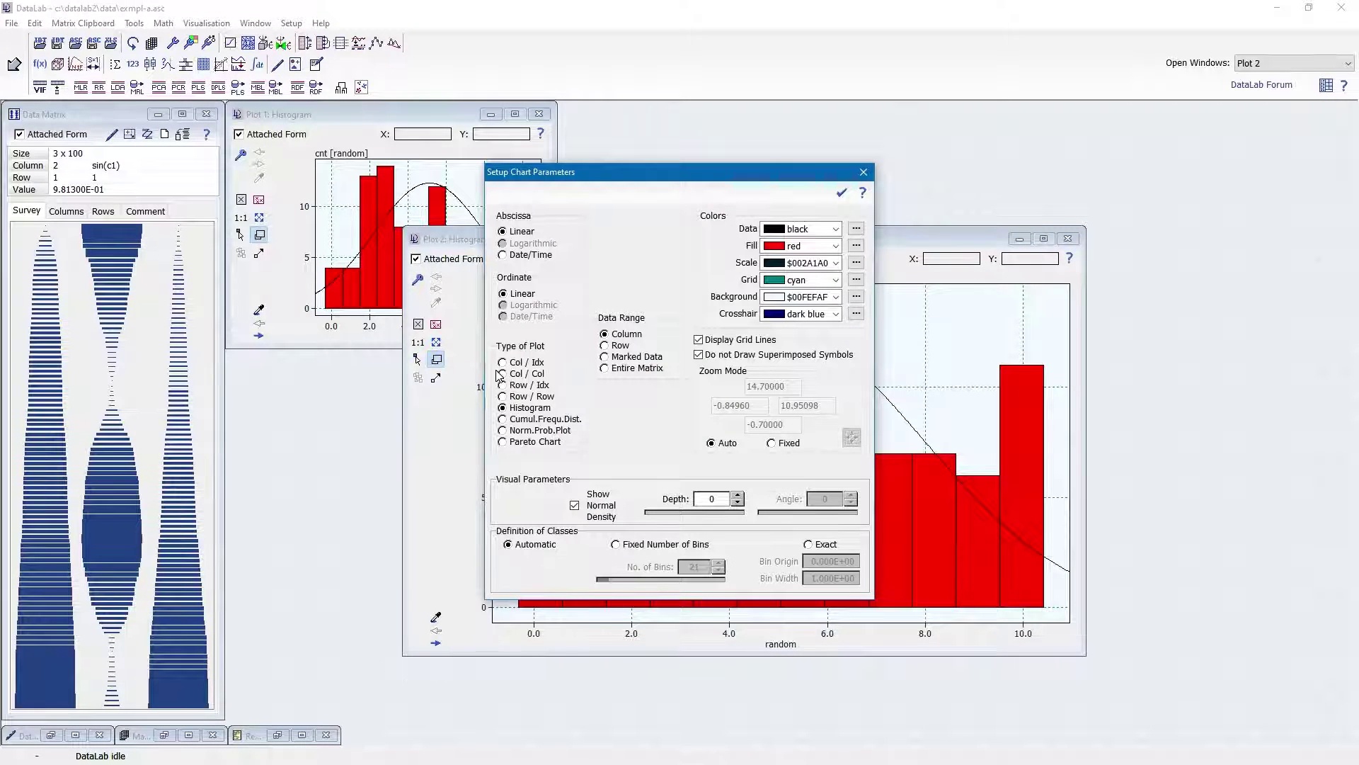
left_click(502, 374)
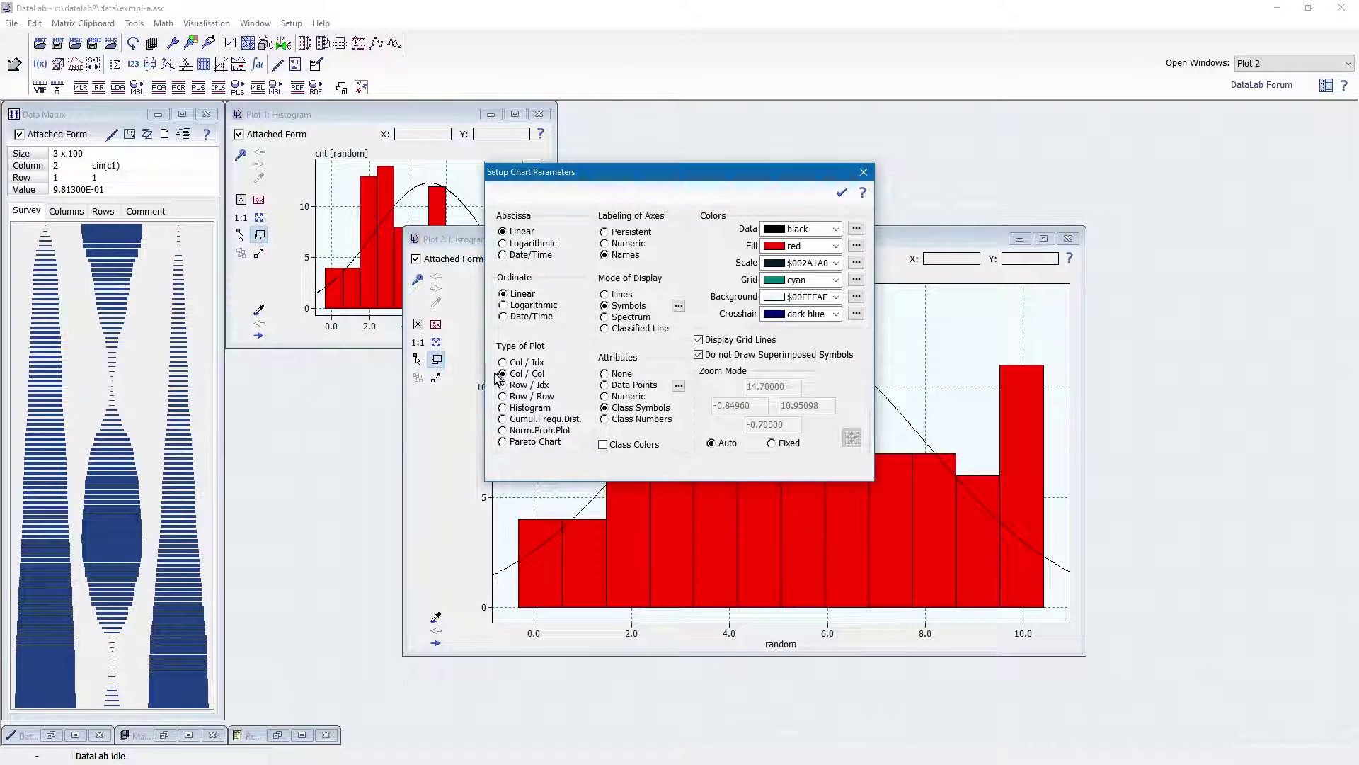
left_click(842, 192)
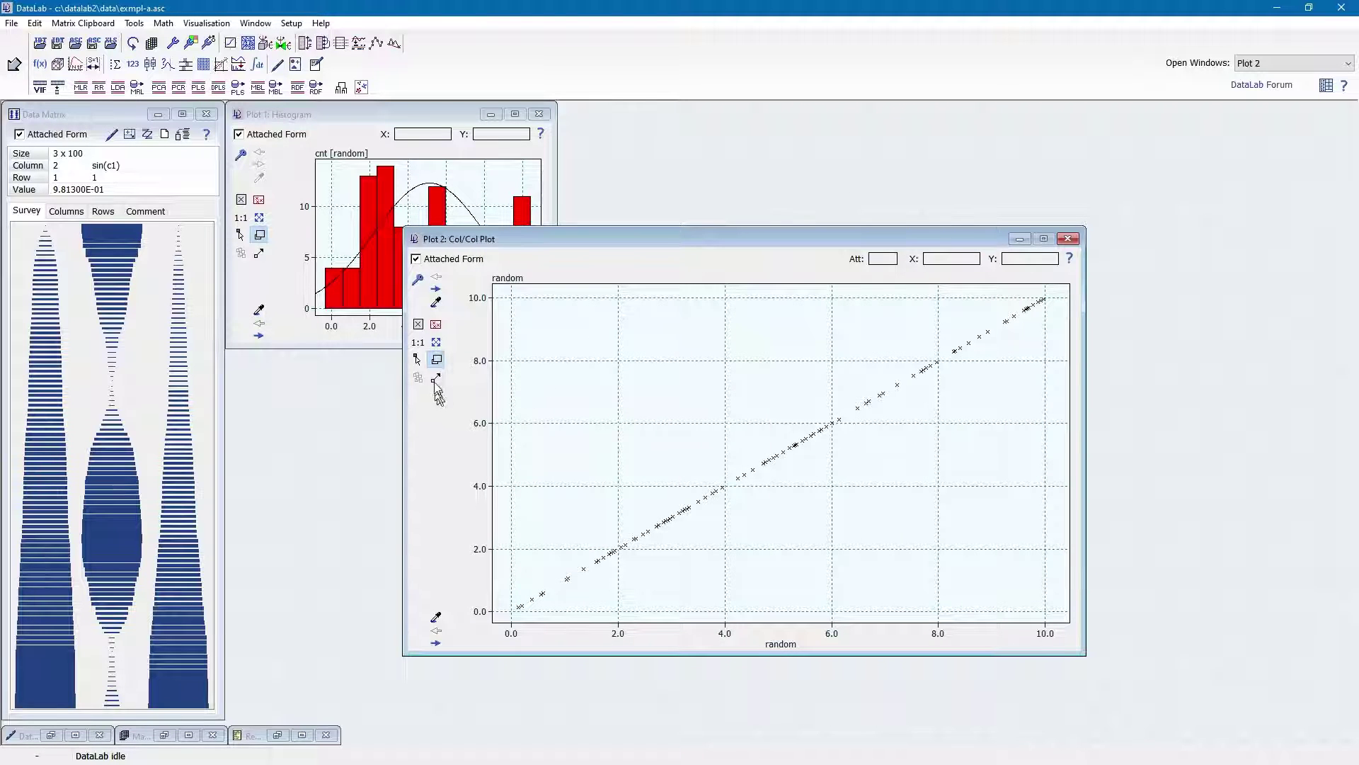
Assign sin(c1) to the vertical axis of Plot 2 and keep random on the horizontal axis.
left_click(436, 306)
left_click(566, 354)
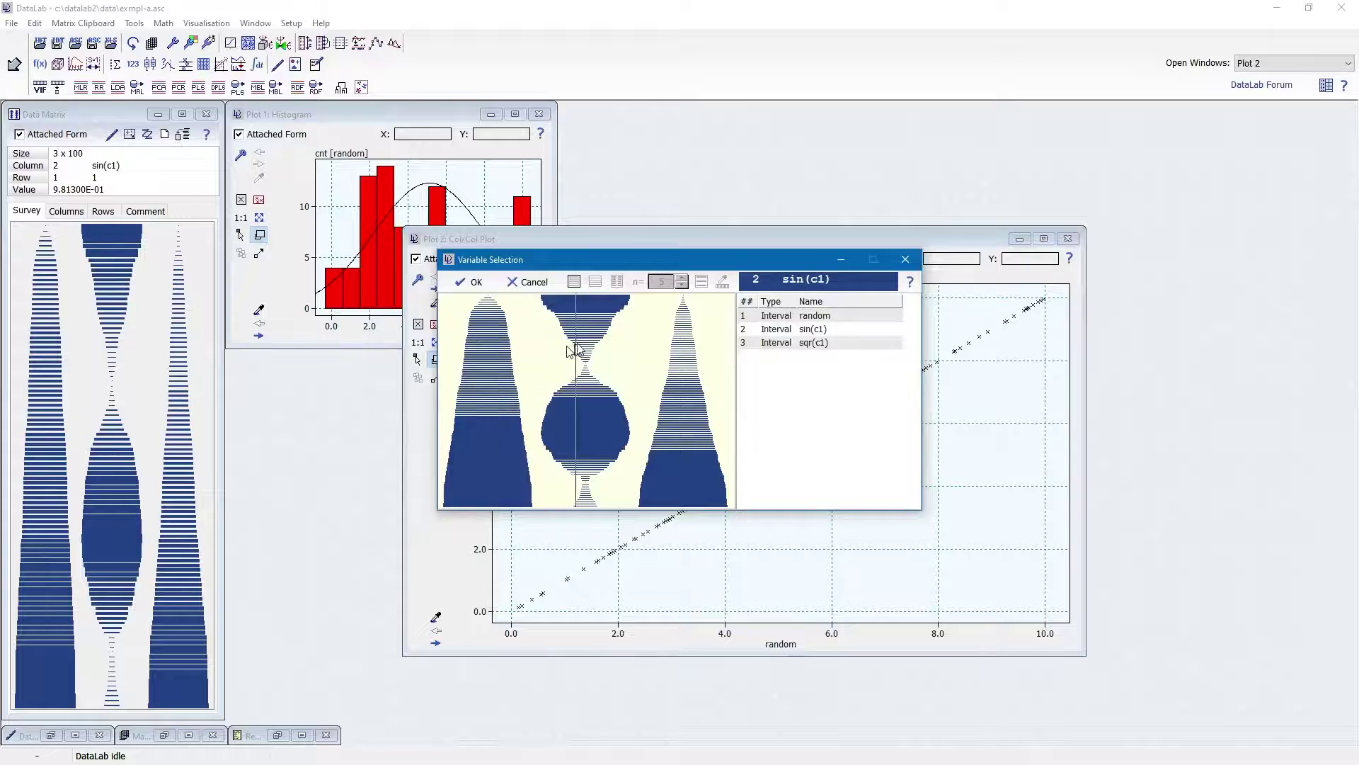
left_click(437, 619)
left_click(477, 397)
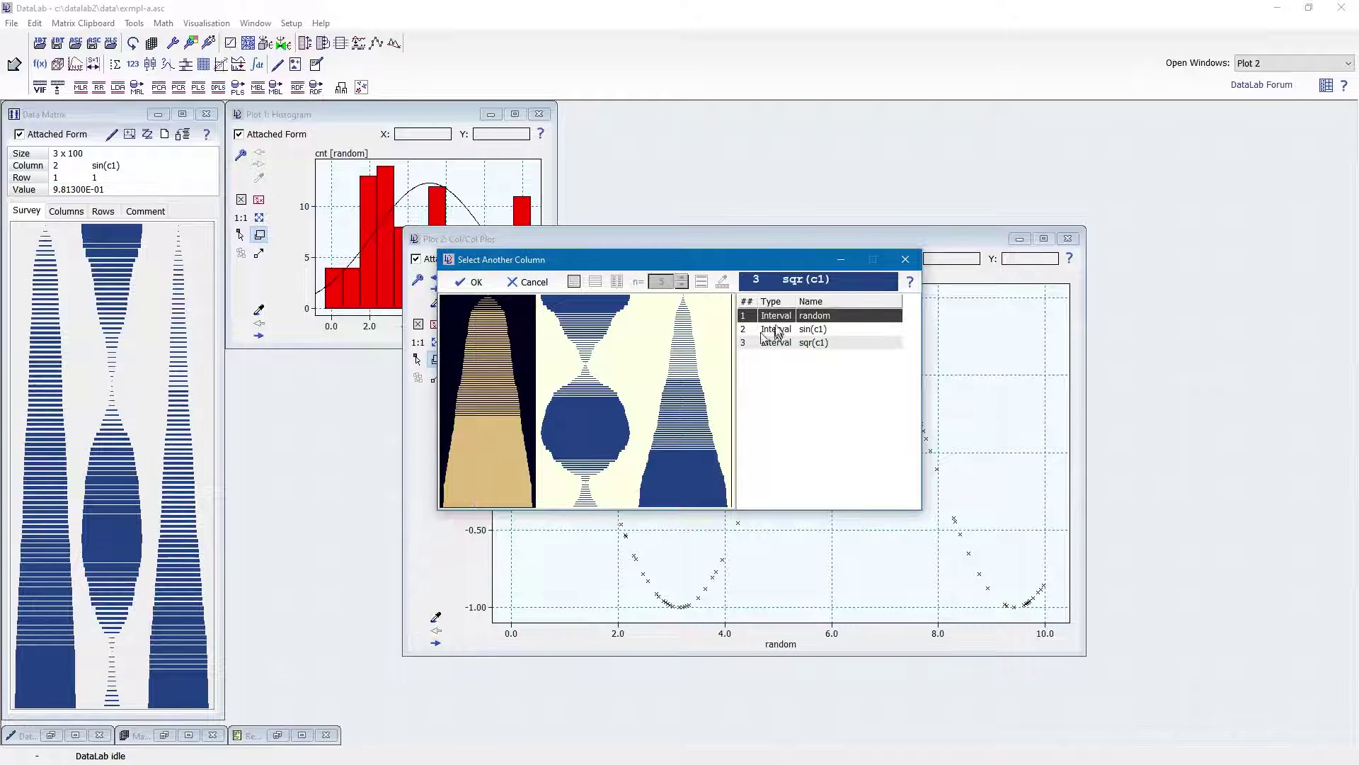
left_click(469, 281)
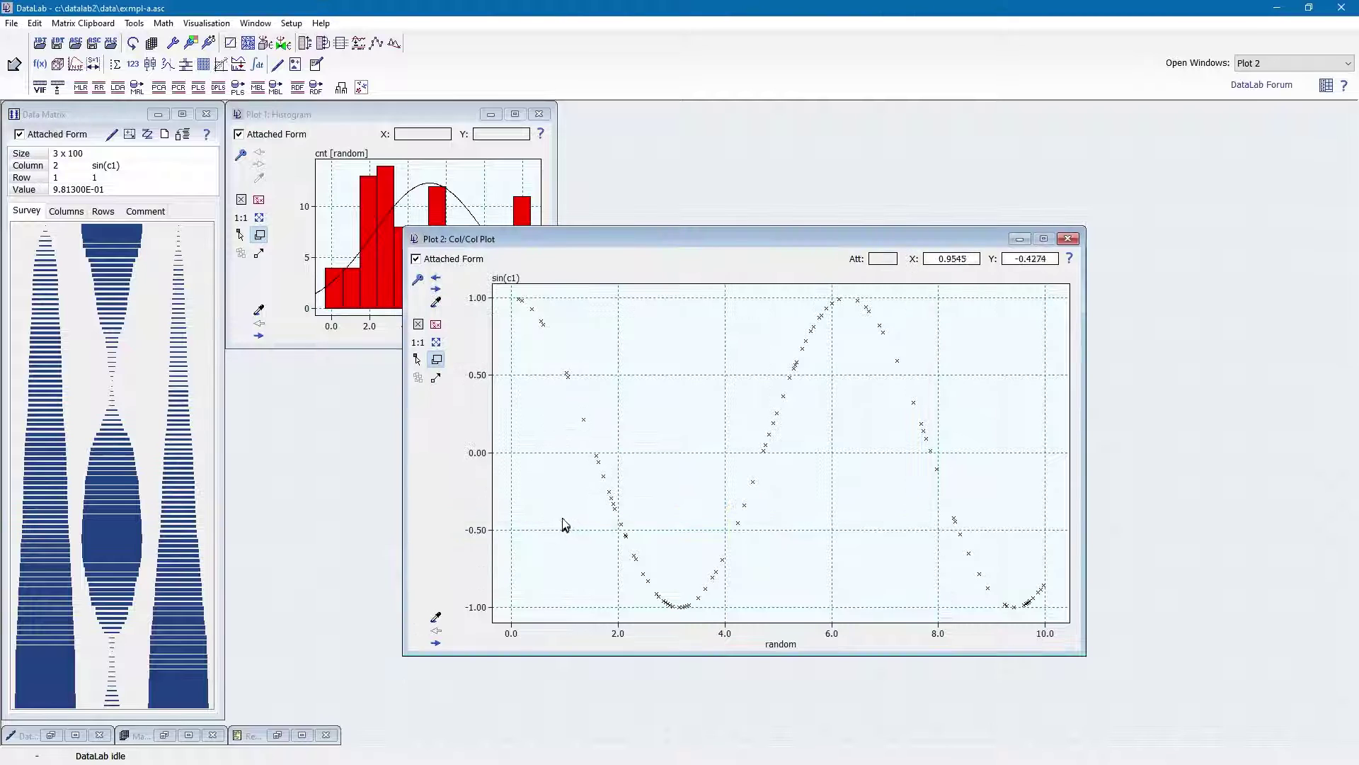
Choose the small filled circle as Plot 2's symbol, and set the attributes to None.
left_click(419, 286)
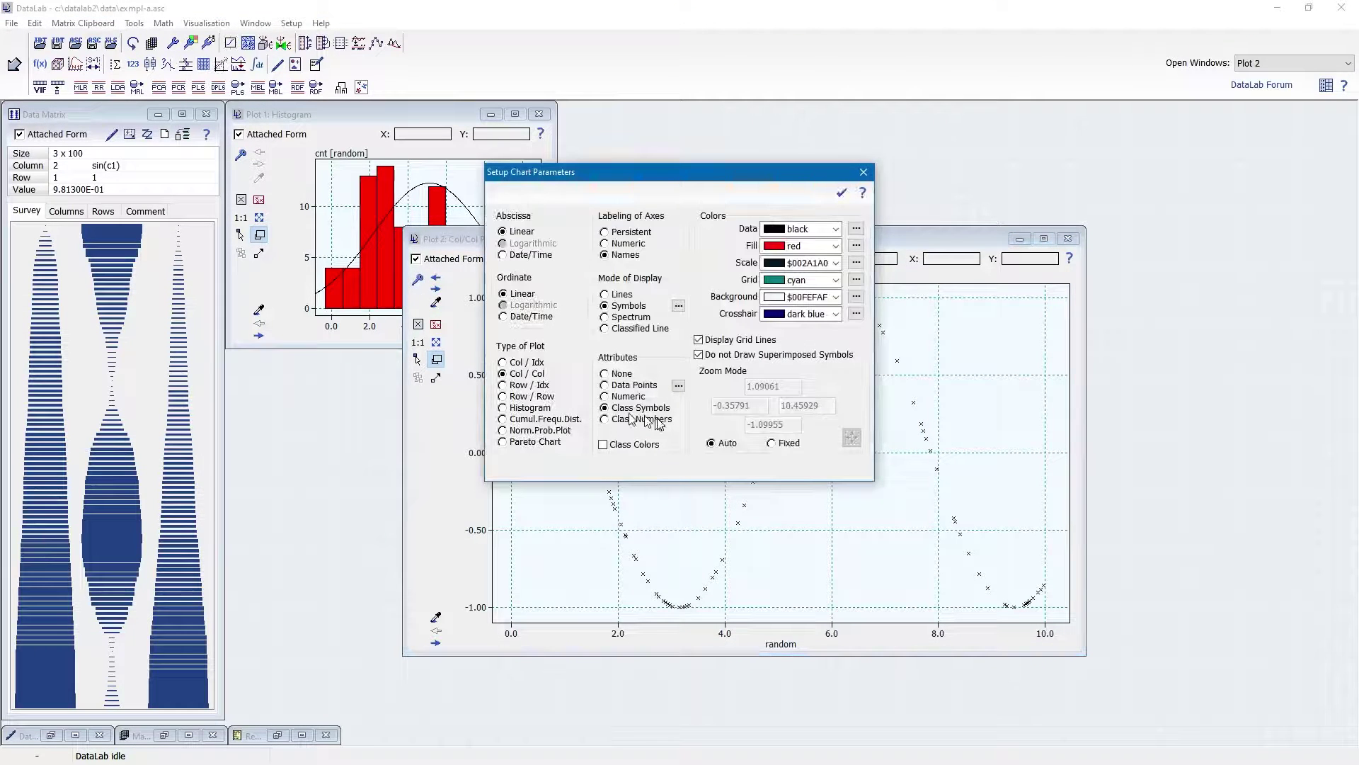
left_click(678, 306)
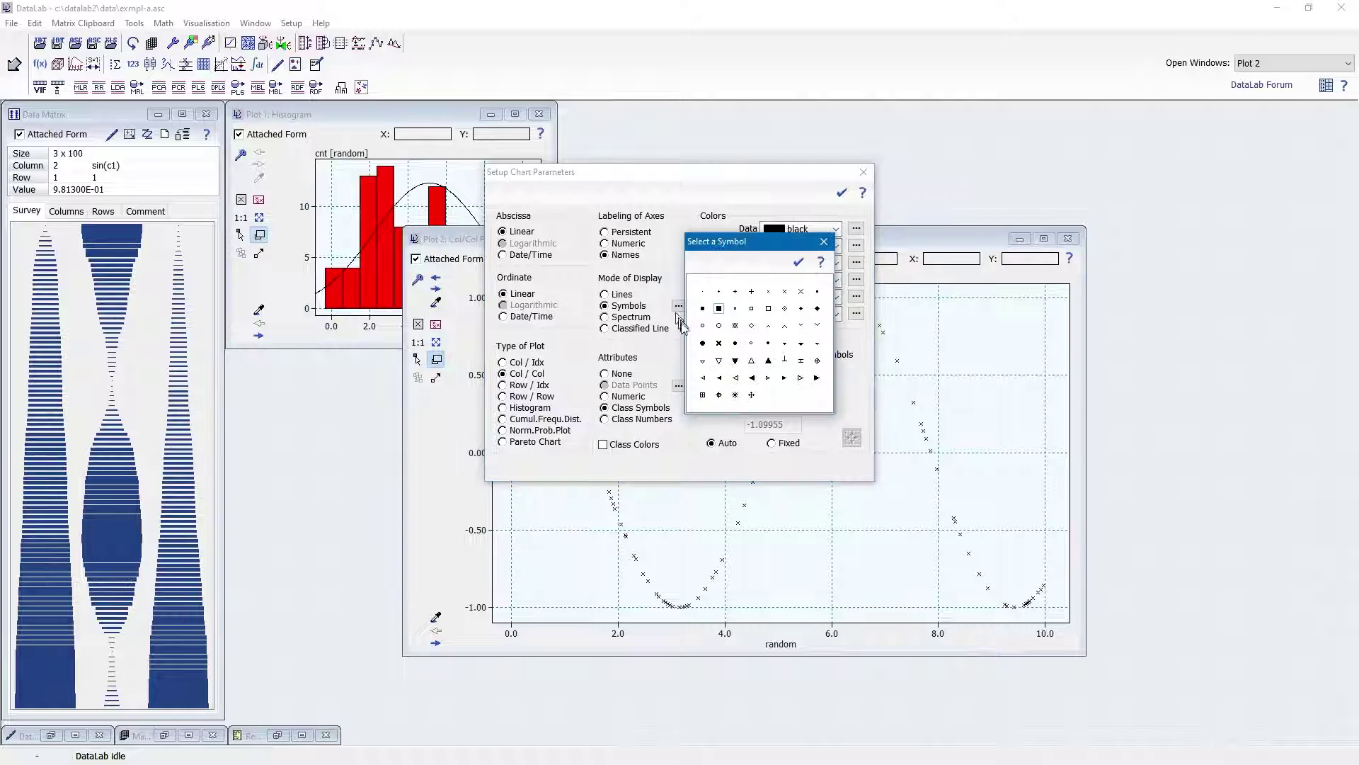
left_click(735, 343)
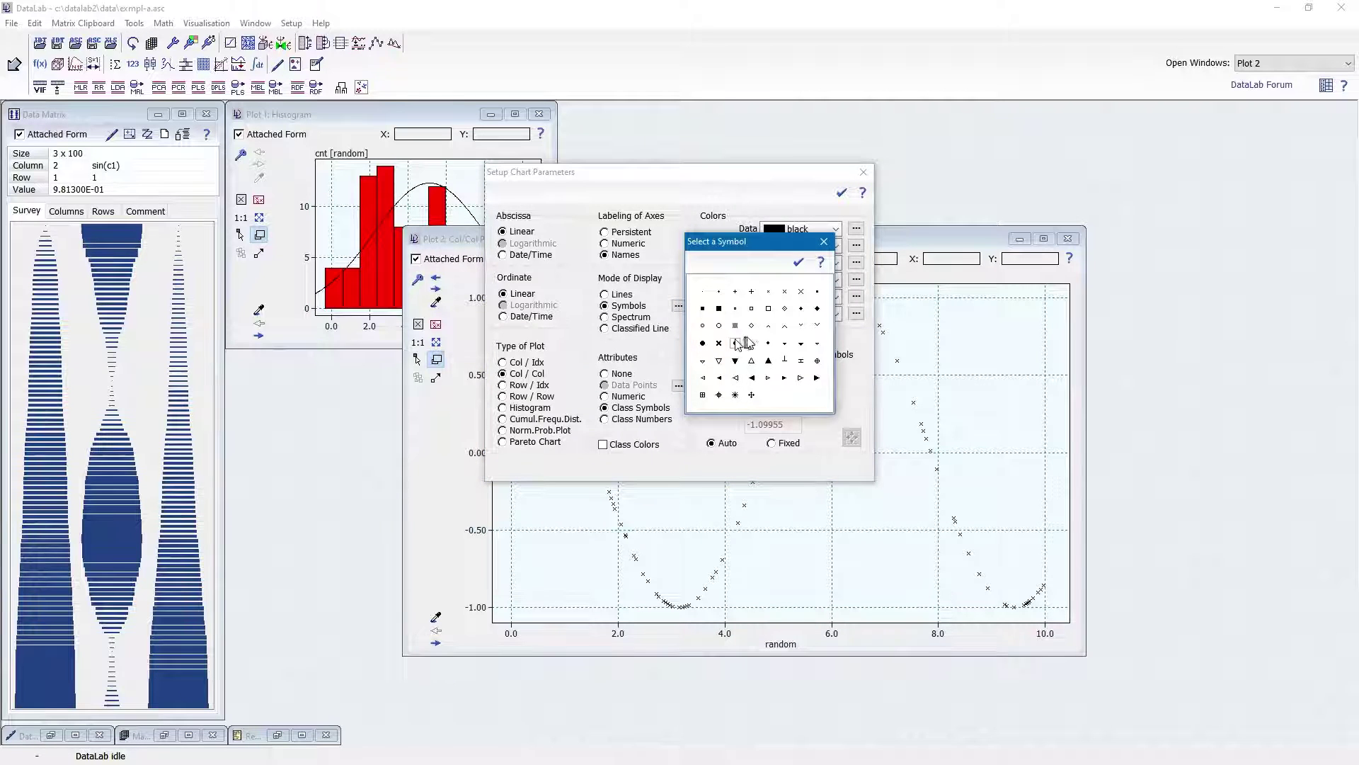
left_click(798, 262)
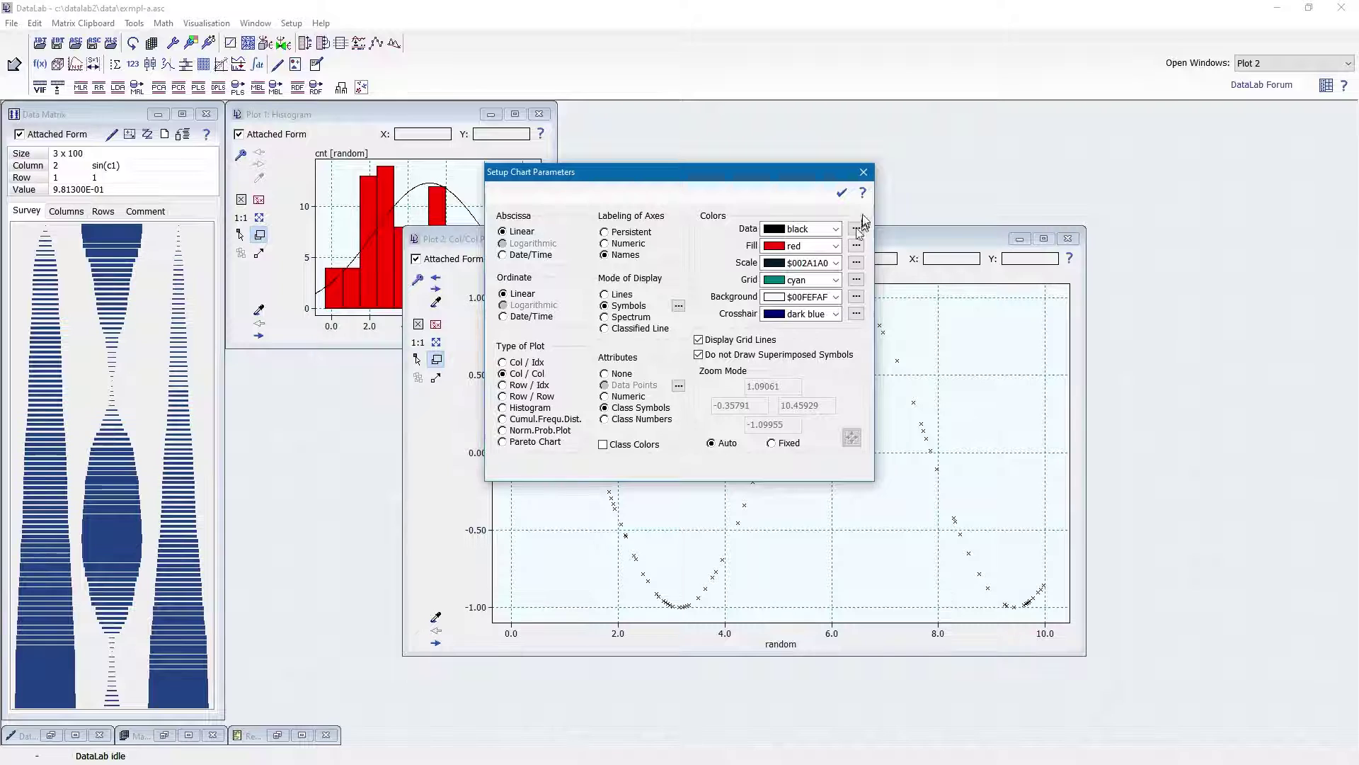
left_click(842, 197)
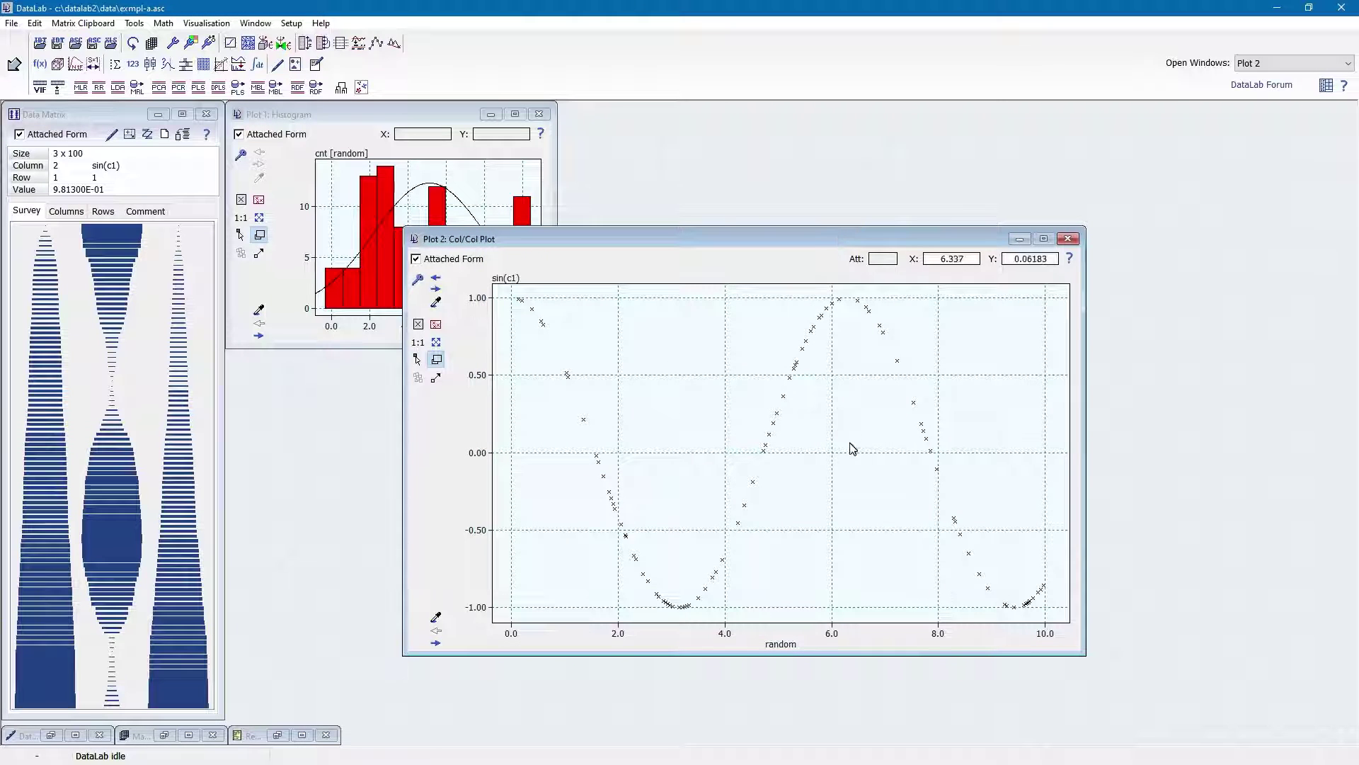
left_click(419, 281)
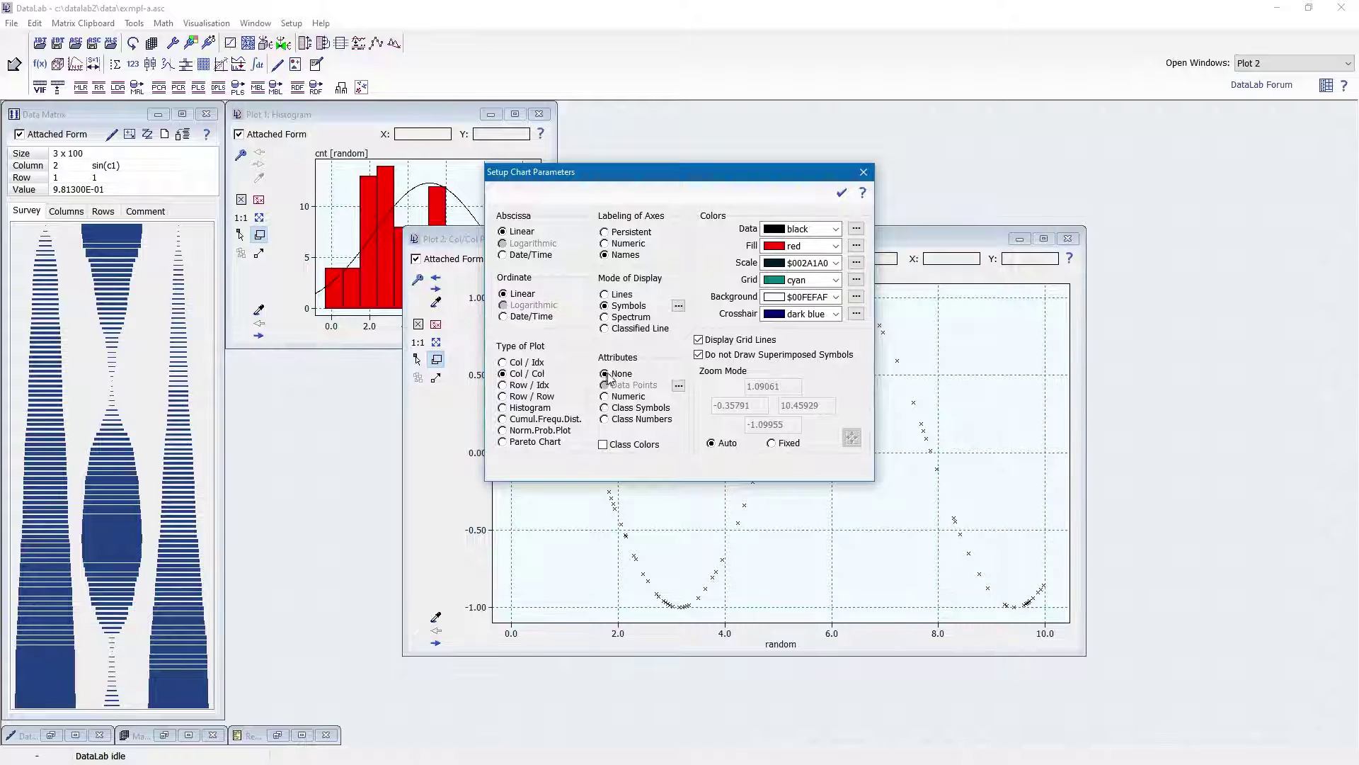
left_click(841, 192)
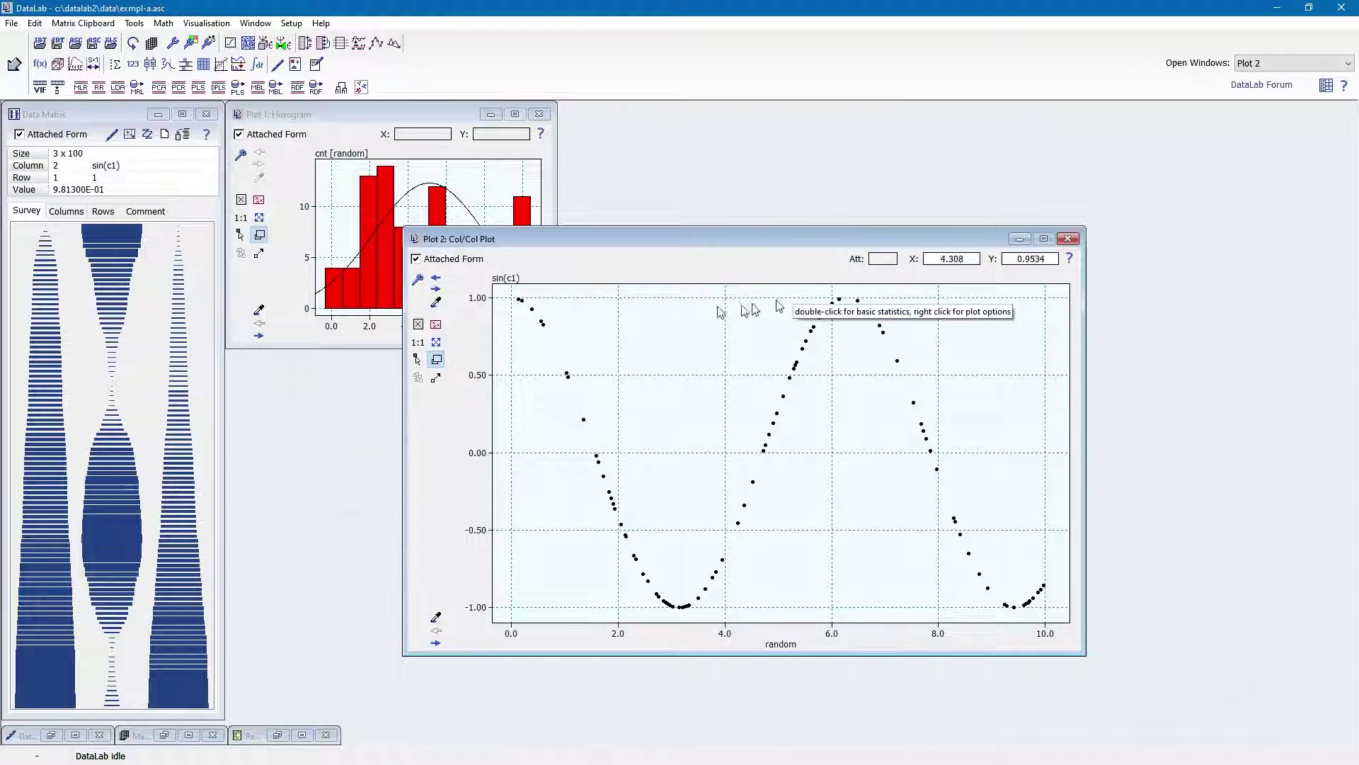
Try the Lines display mode in Plot 2, and return to Symbols with the small open circle.
left_click(417, 280)
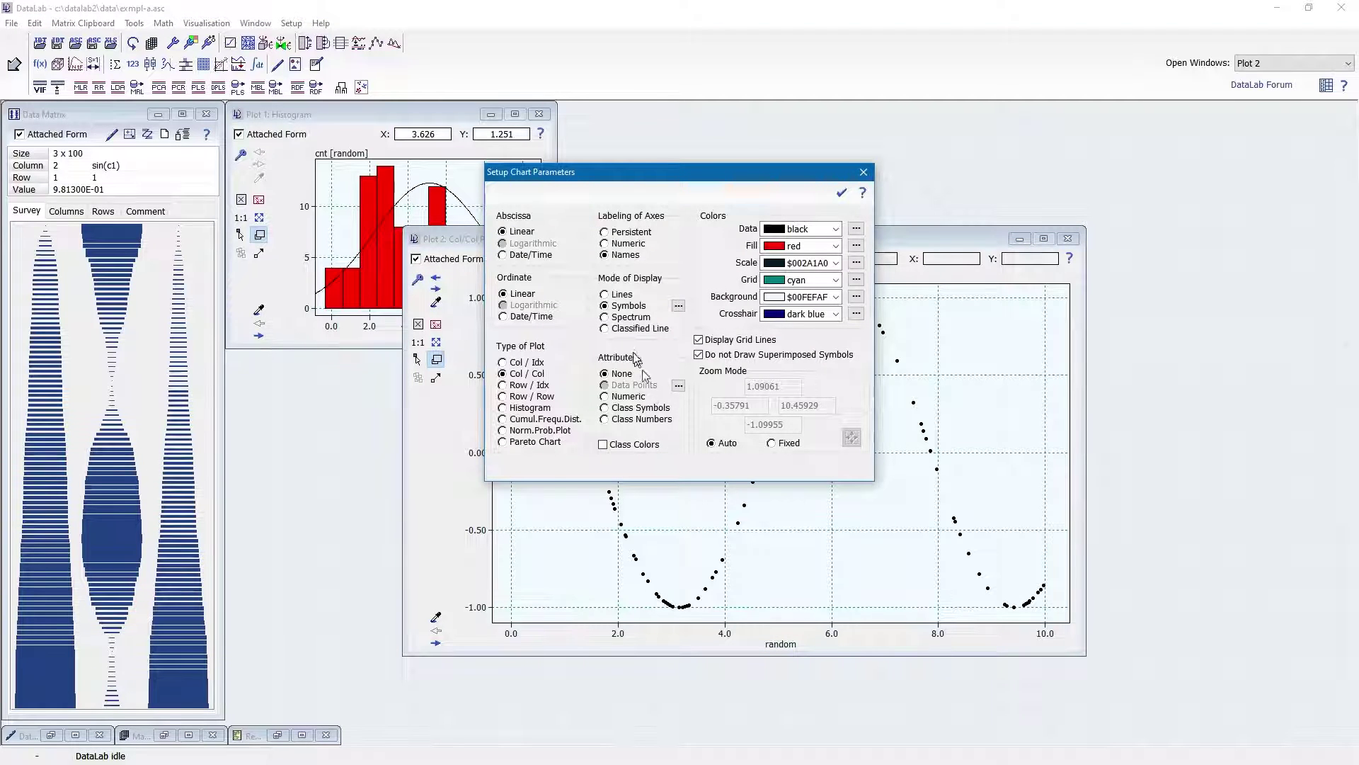
left_click(841, 193)
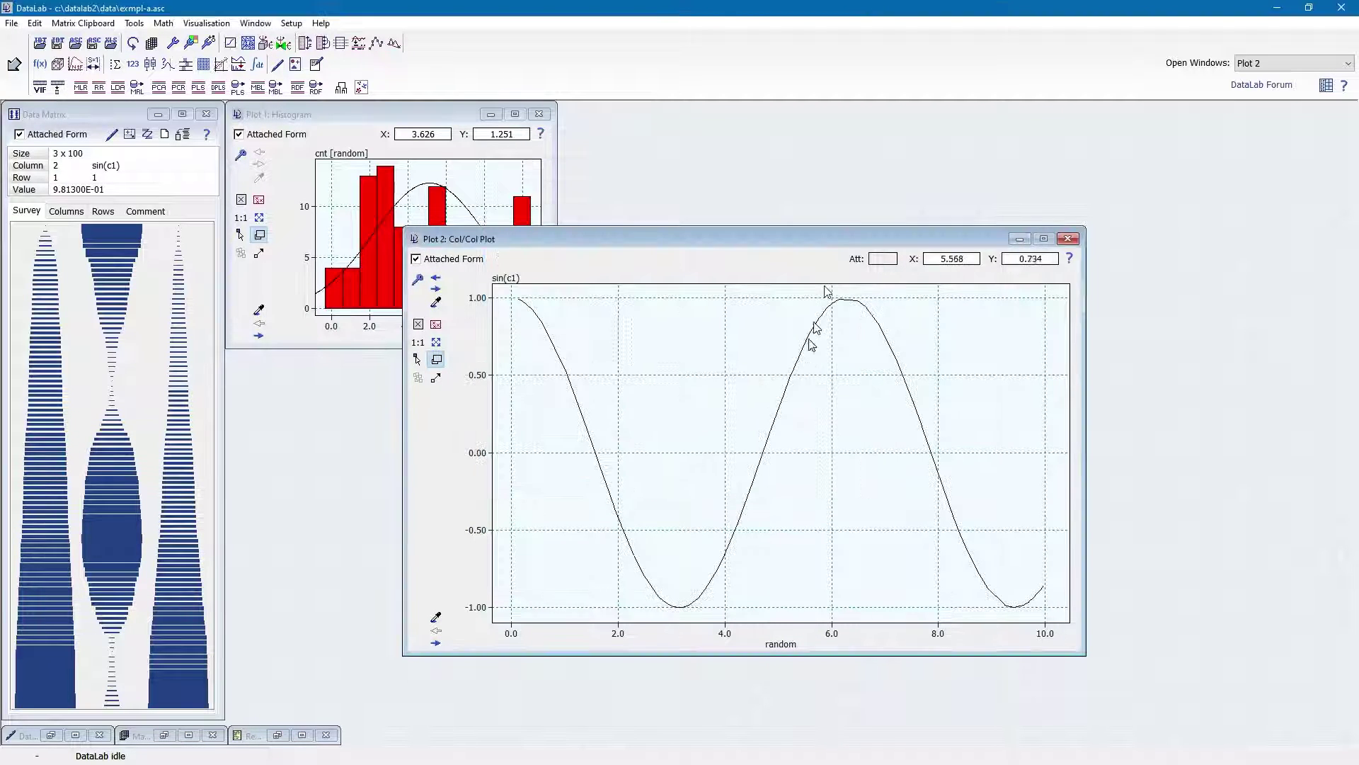
left_click(418, 280)
left_click(605, 305)
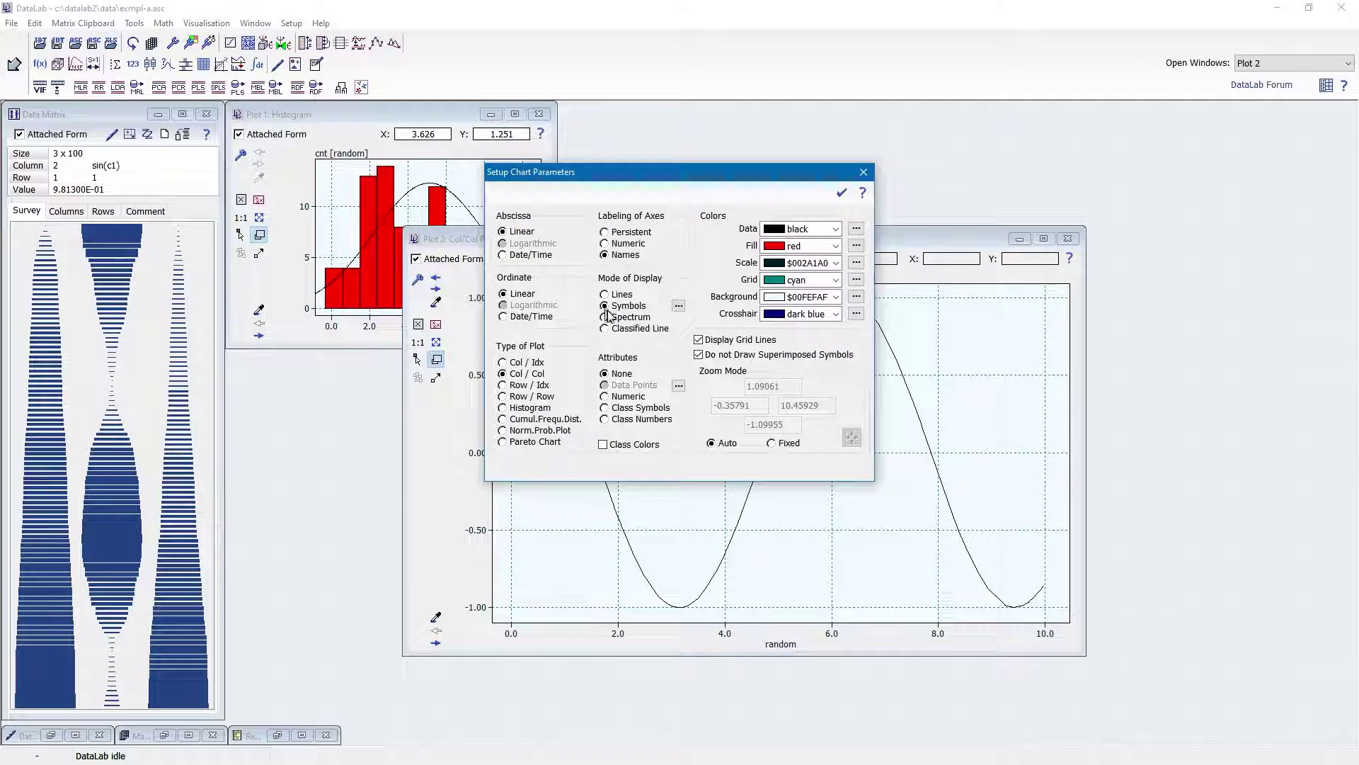
left_click(678, 306)
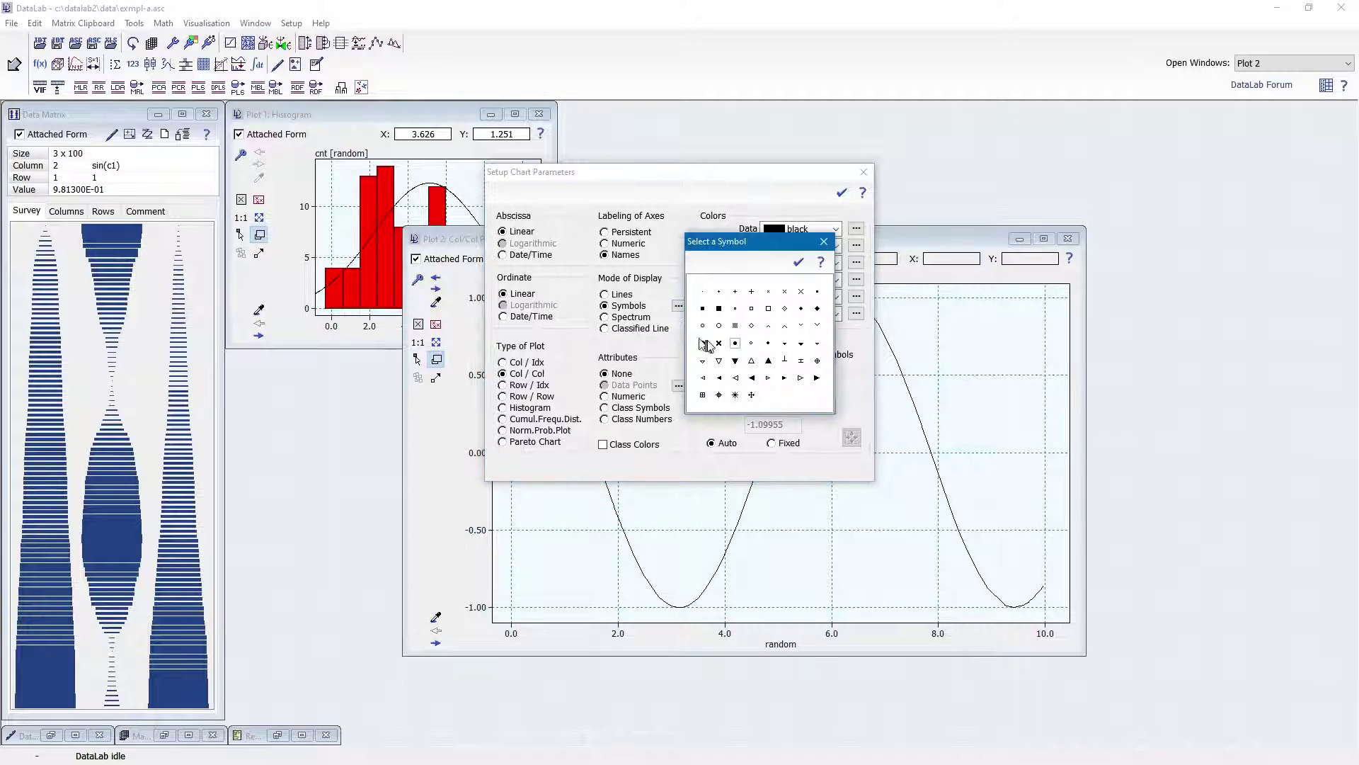
left_click(703, 327)
left_click(799, 262)
left_click(842, 193)
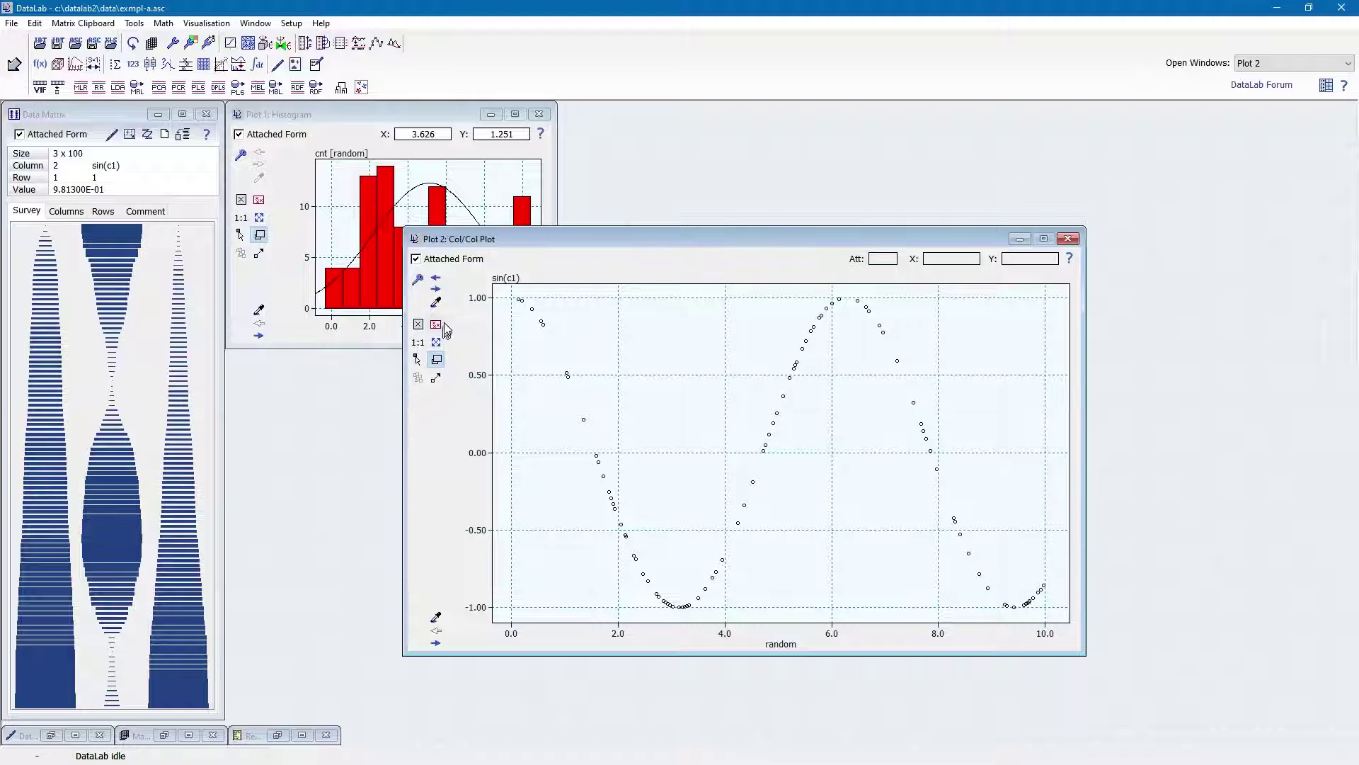
Open the Data Editor and arrange it with Plot 2 so that the data columns and the plot are both visible.
left_click(276, 67)
left_click_drag(245, 117, 498, 130)
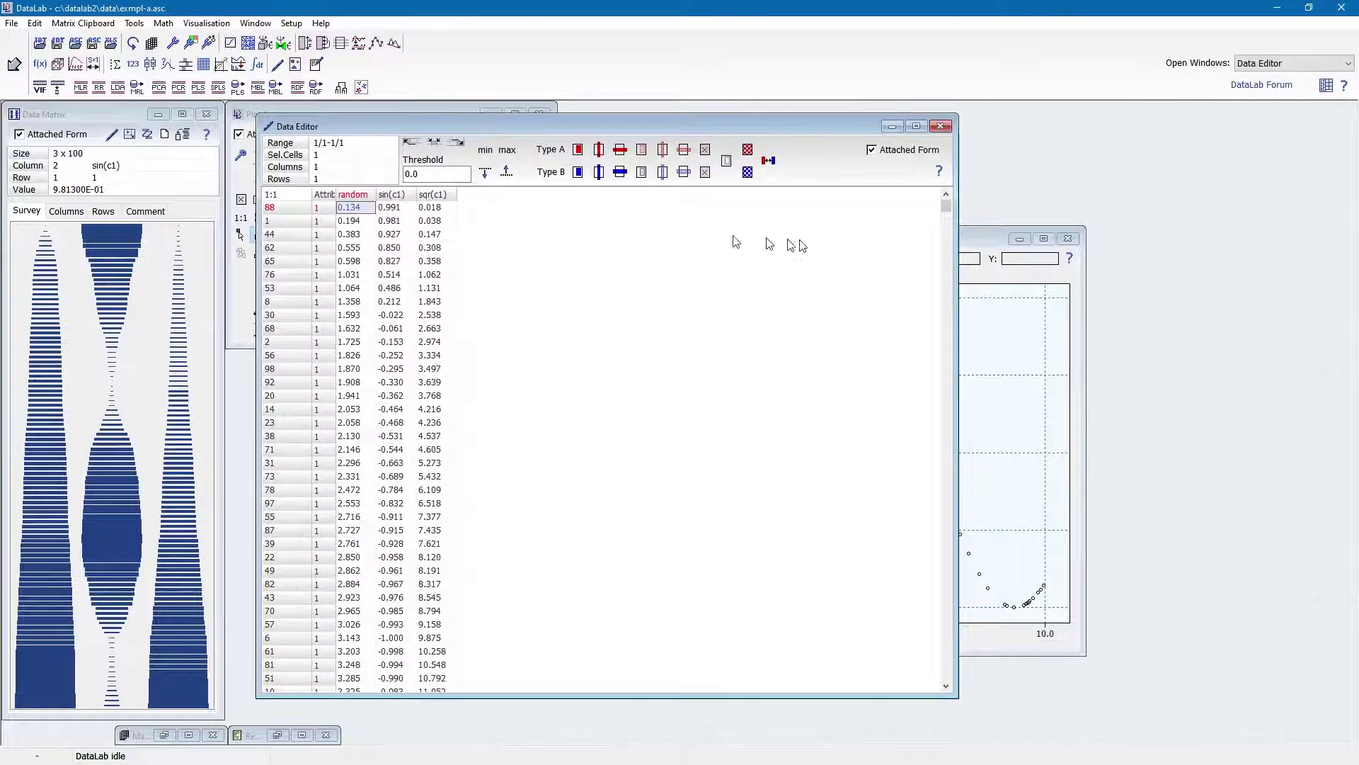
left_click(975, 236)
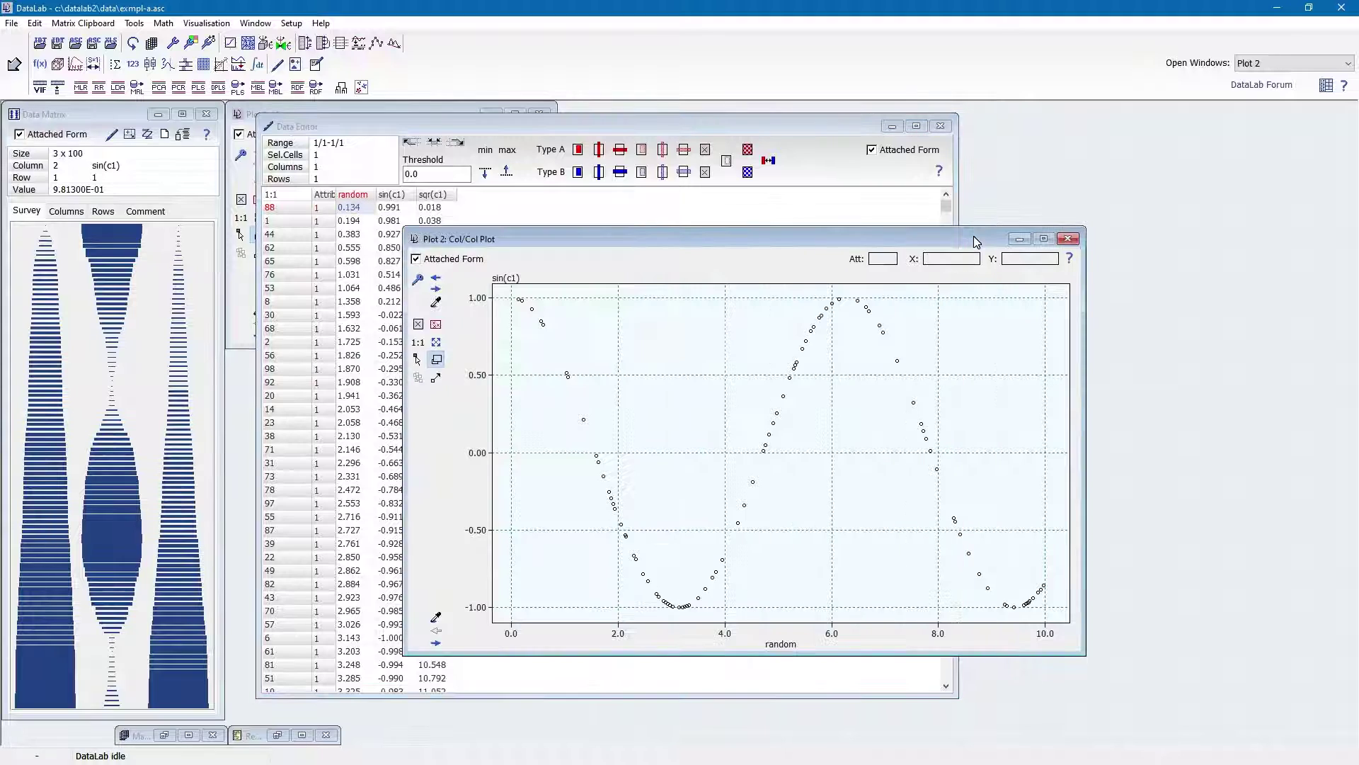
left_click_drag(618, 239, 698, 234)
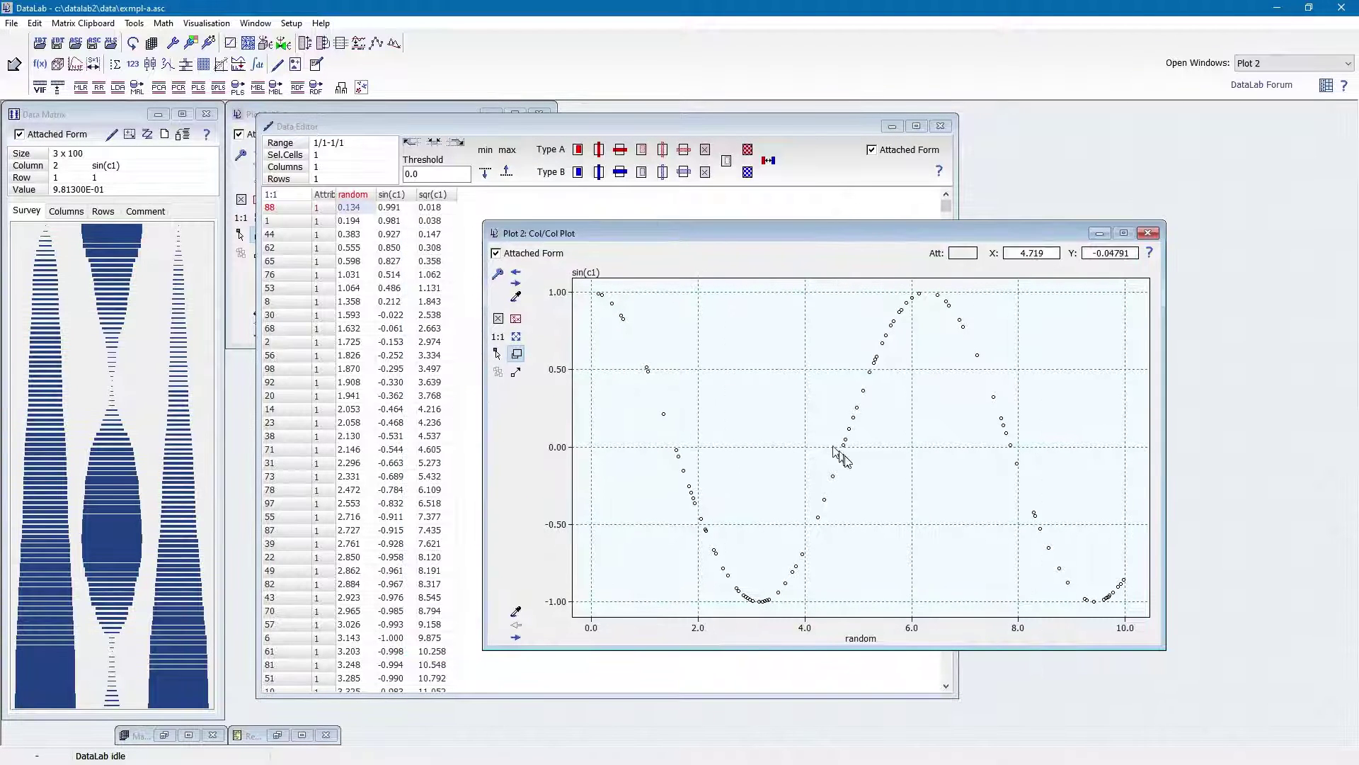
Mark the Plot 2 points on the first falling slope, random about 1 to 2, and those around the first minimum.
left_click(518, 322)
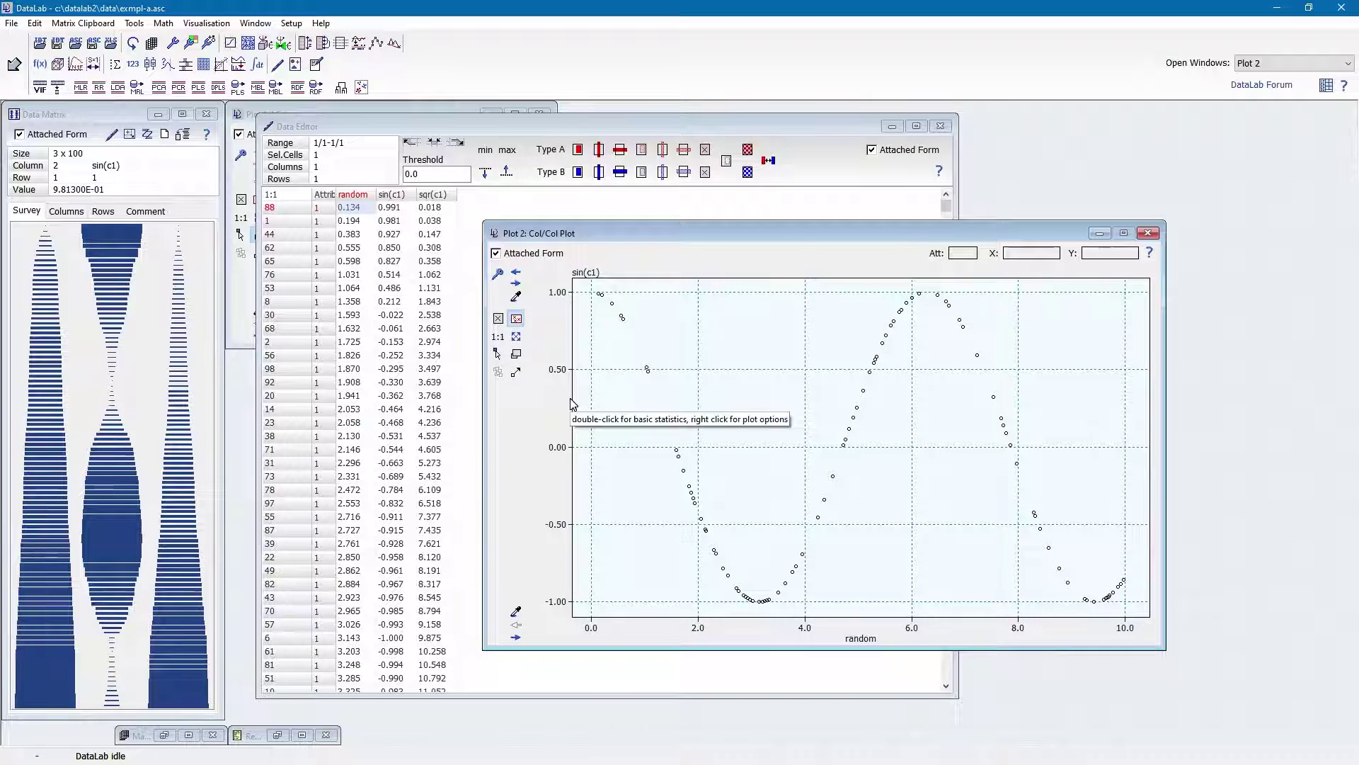
left_click_drag(633, 348, 706, 508)
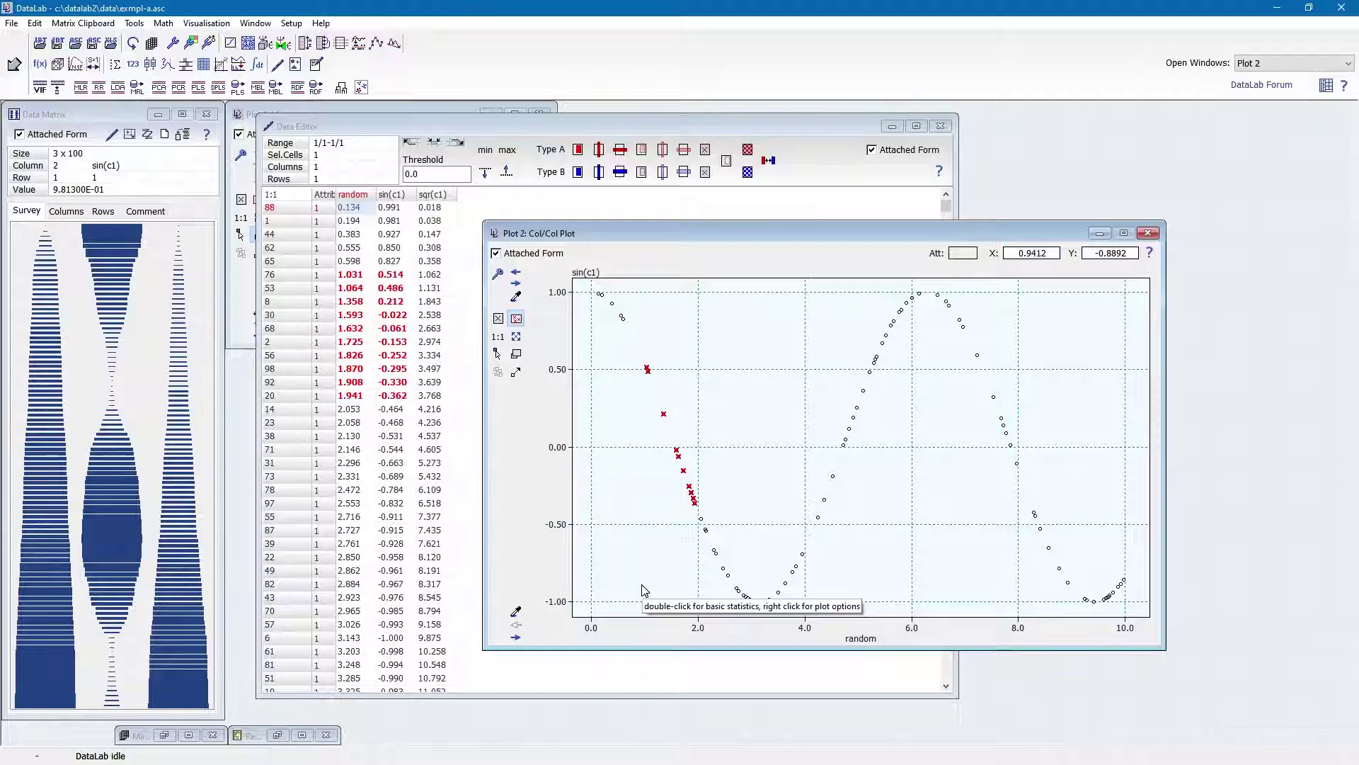
left_click_drag(635, 357, 681, 448)
left_click_drag(635, 352, 673, 442)
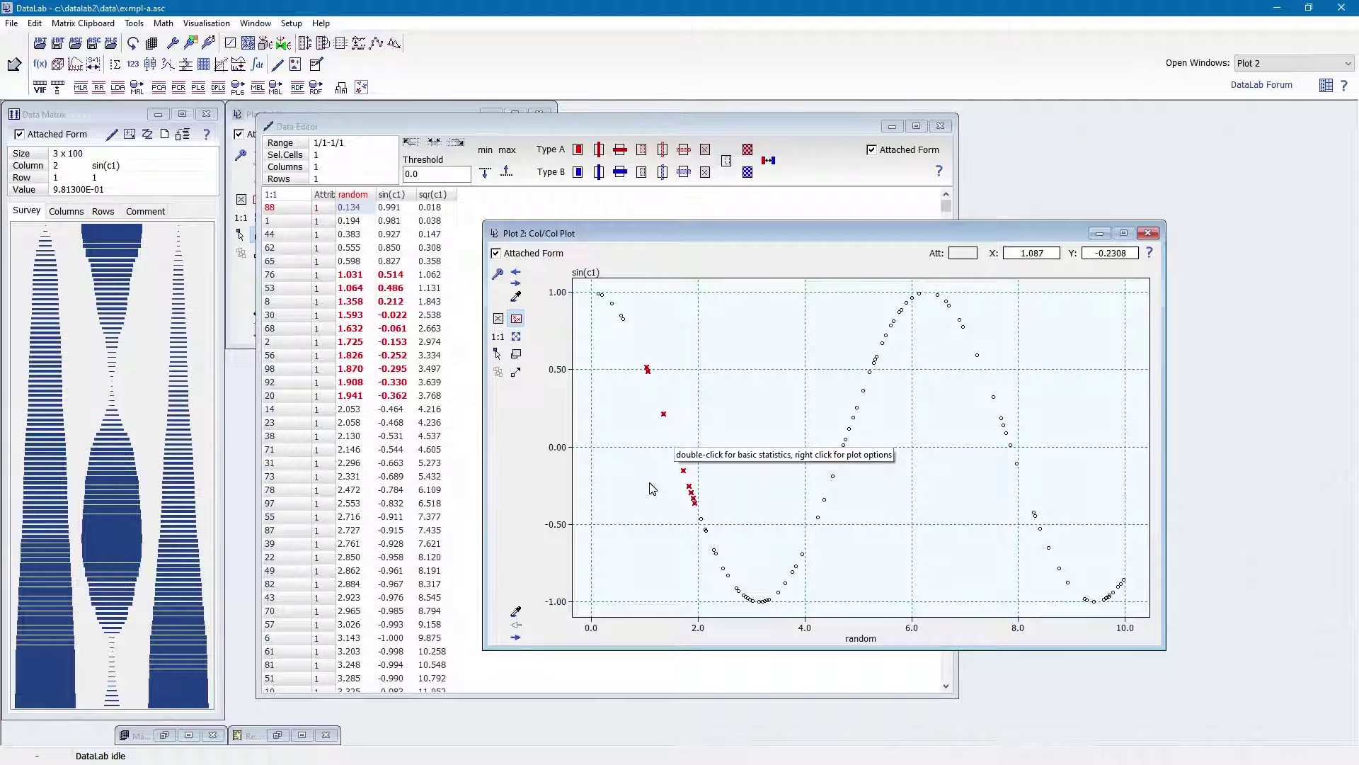
left_click_drag(739, 586, 793, 615)
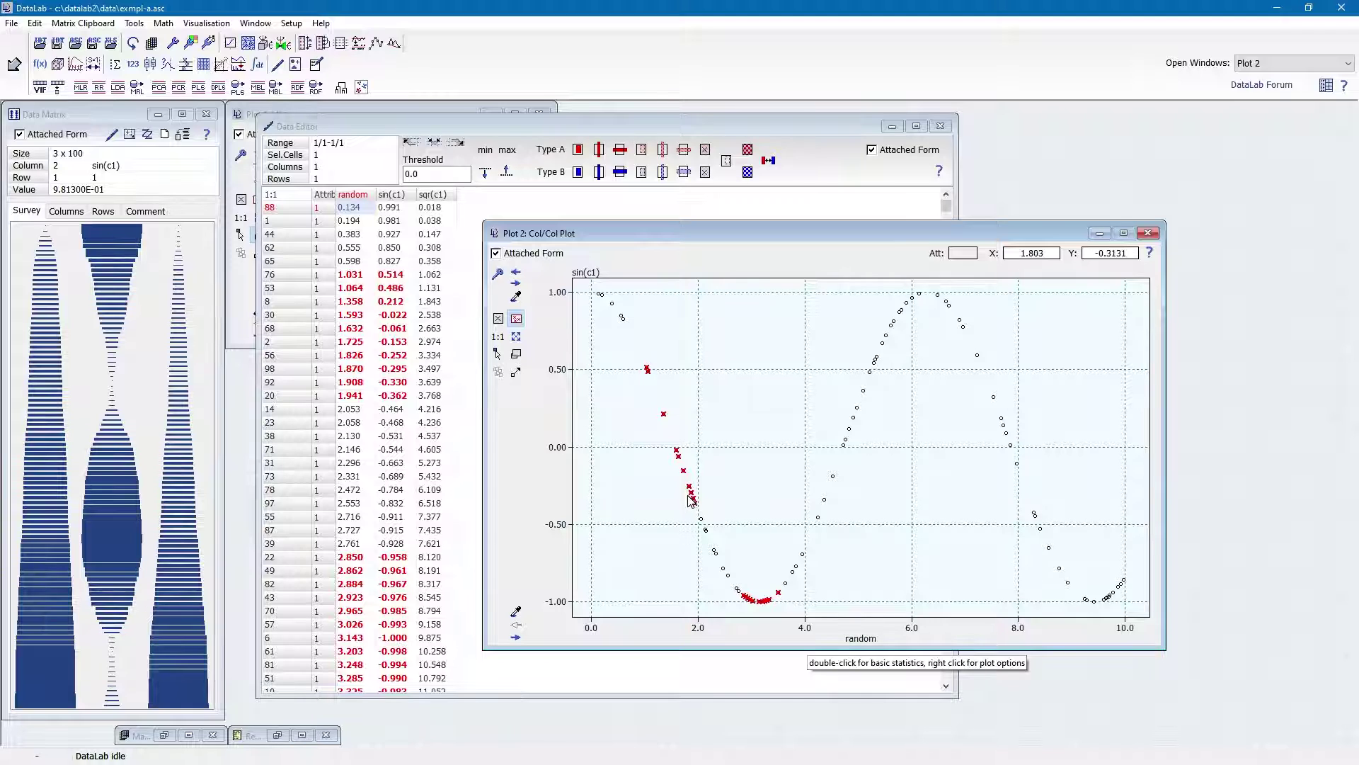
Mark the cells of rows 18 to 24 in all three columns of the Data Editor as Type B.
left_click(544, 147)
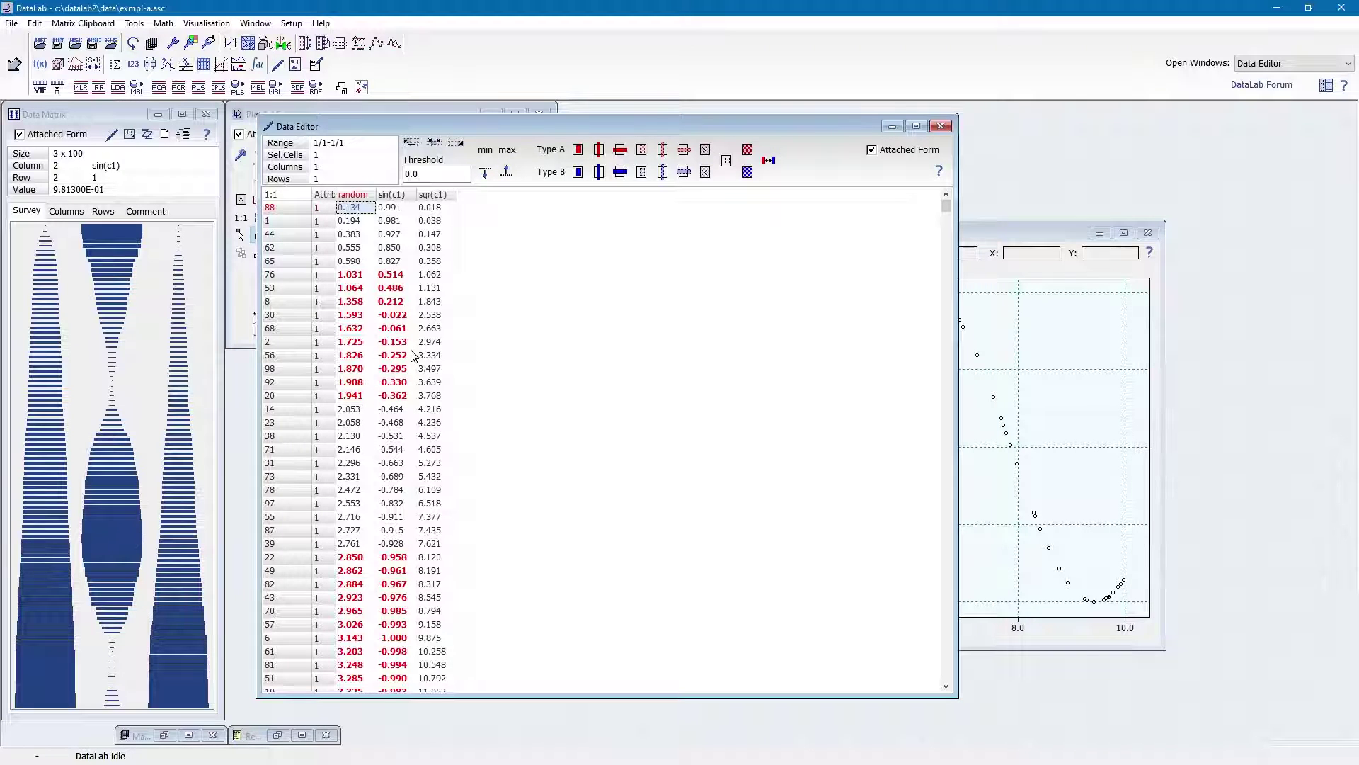
left_click_drag(352, 437, 434, 518)
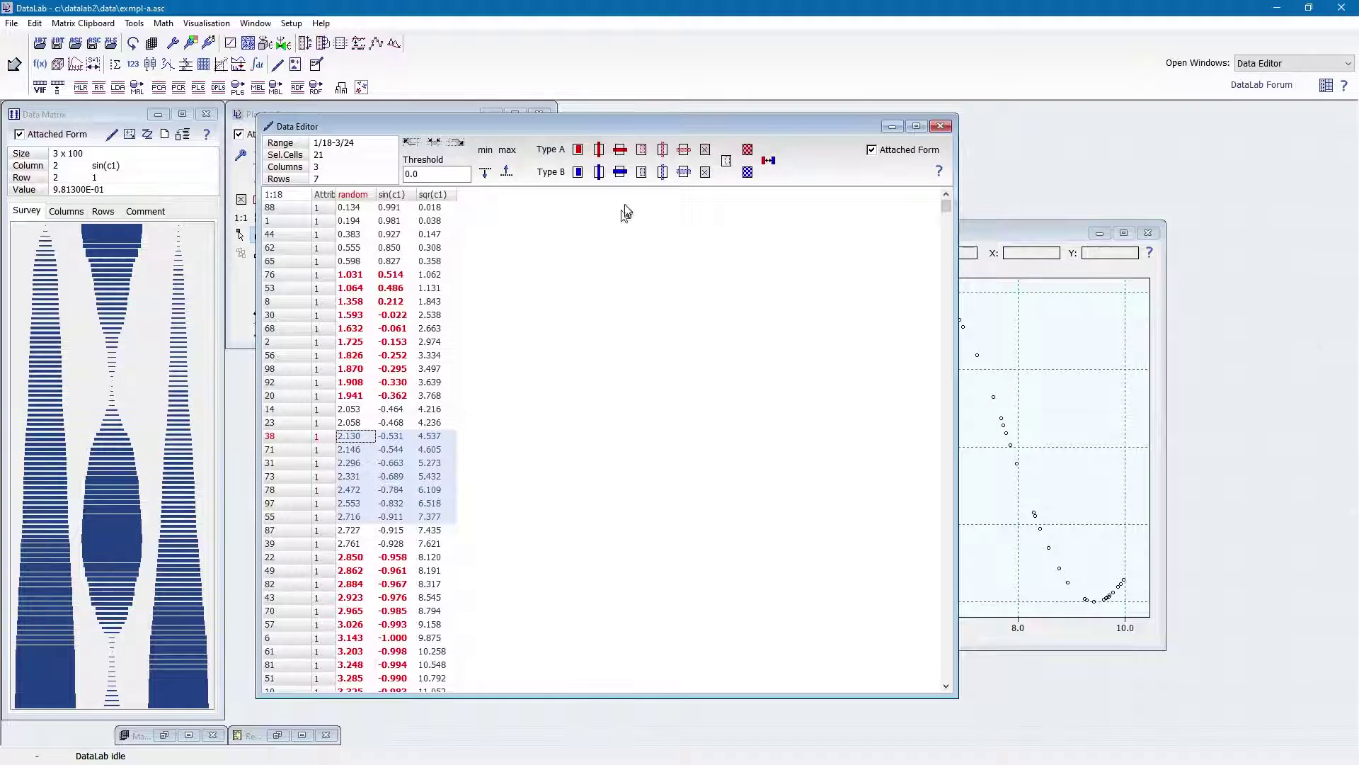
left_click(576, 170)
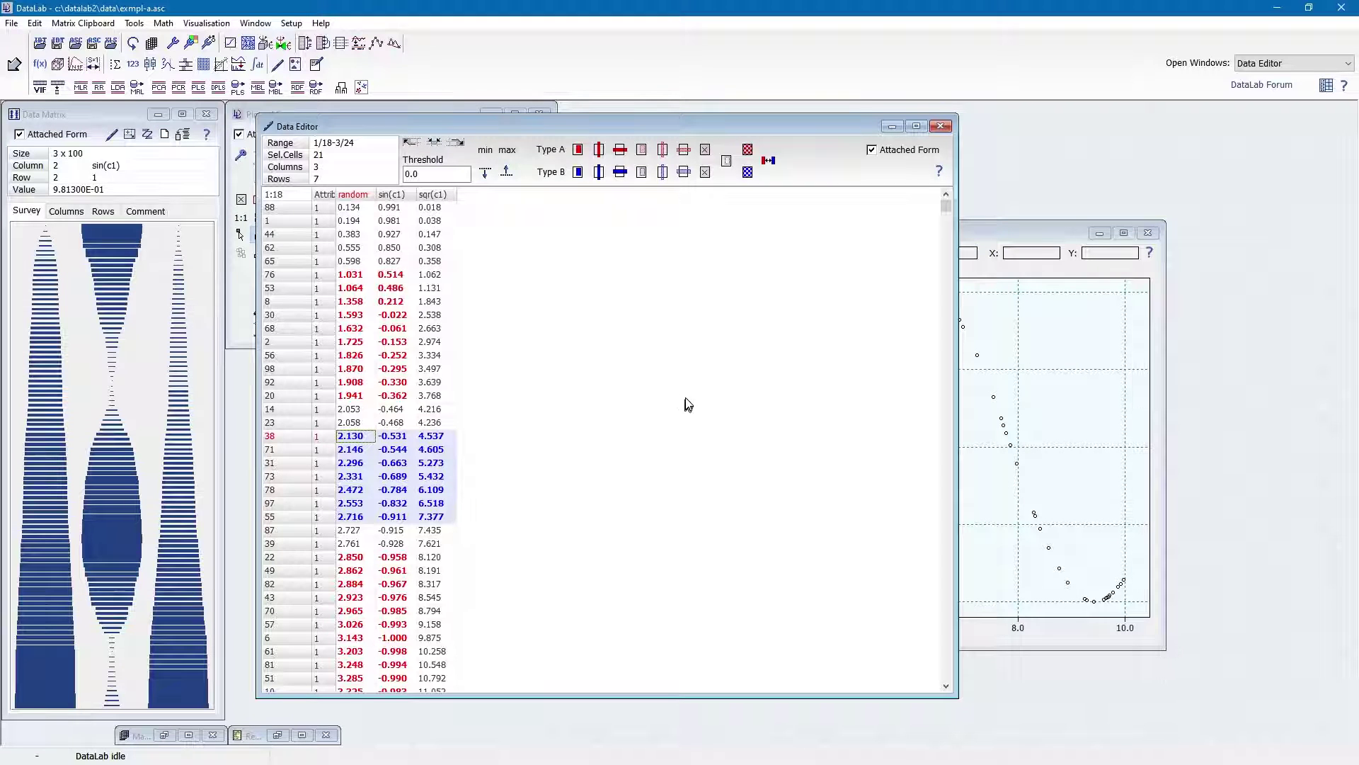
Set all marked cells to 1.9 with the formula MARKED := 1.9, and close the transformation window and the Data Editor.
left_click(40, 63)
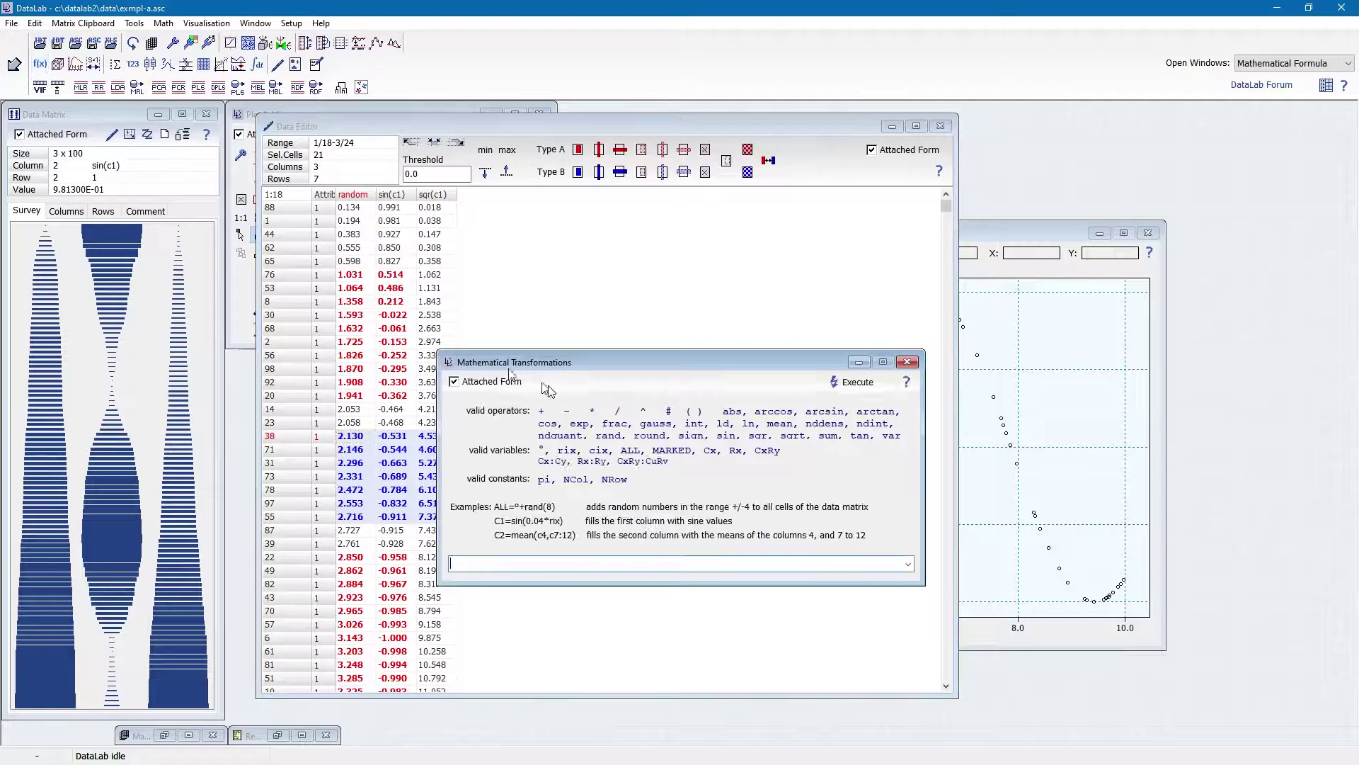
type("MARKED := 1.9")
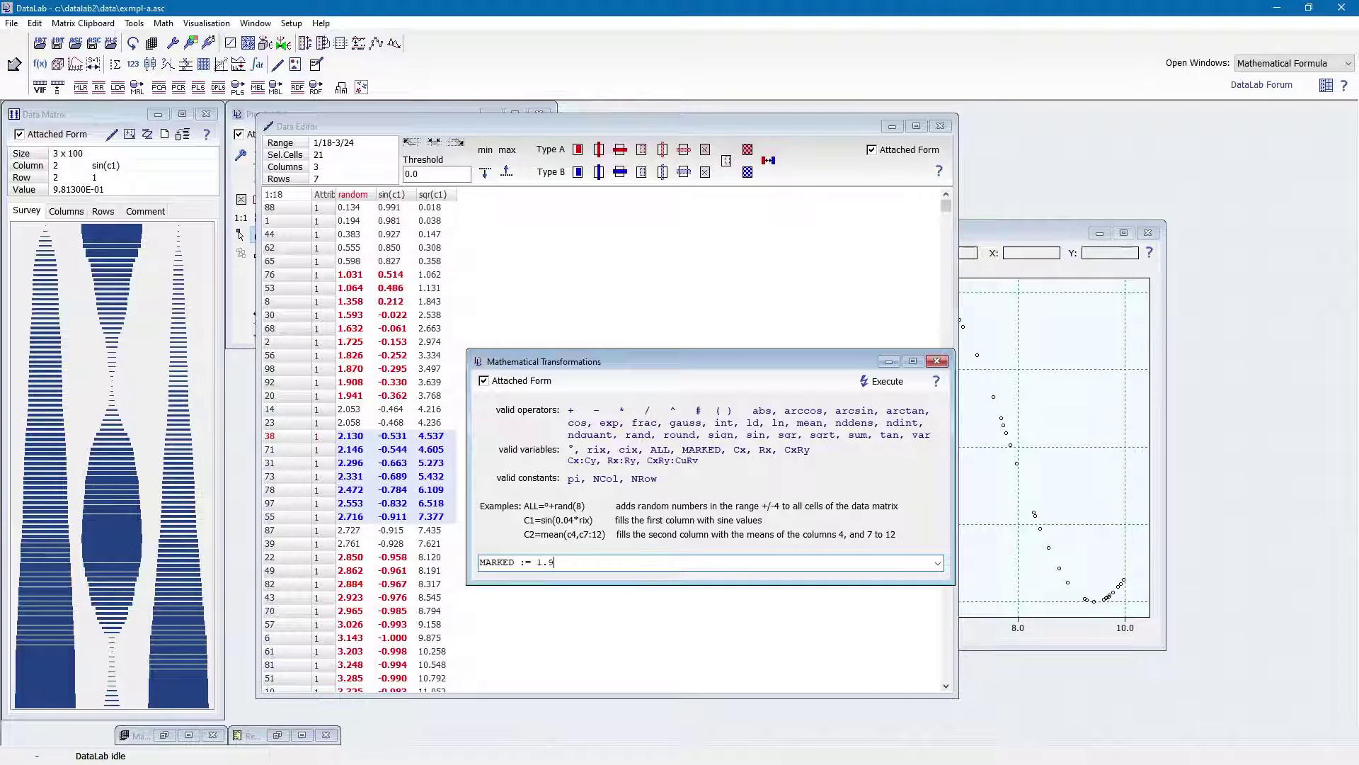
key("Return")
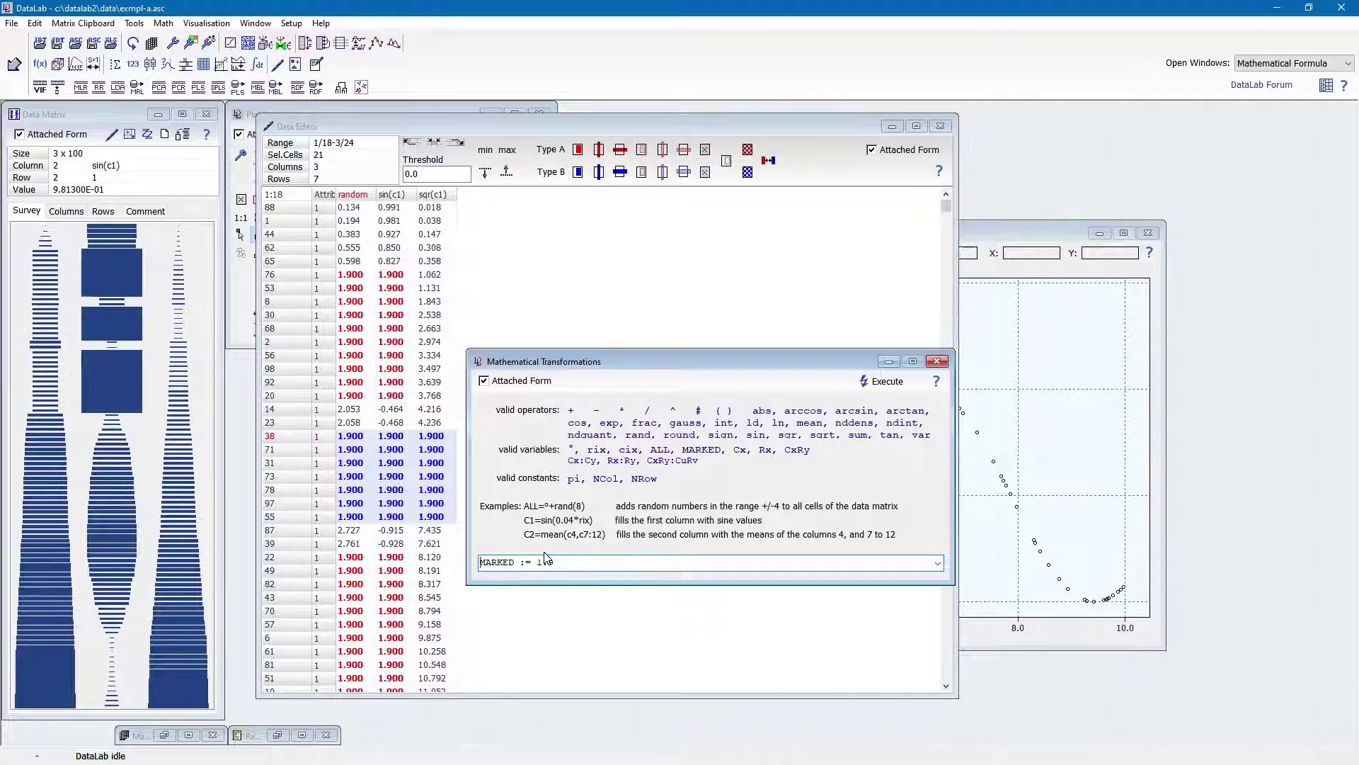
left_click(939, 363)
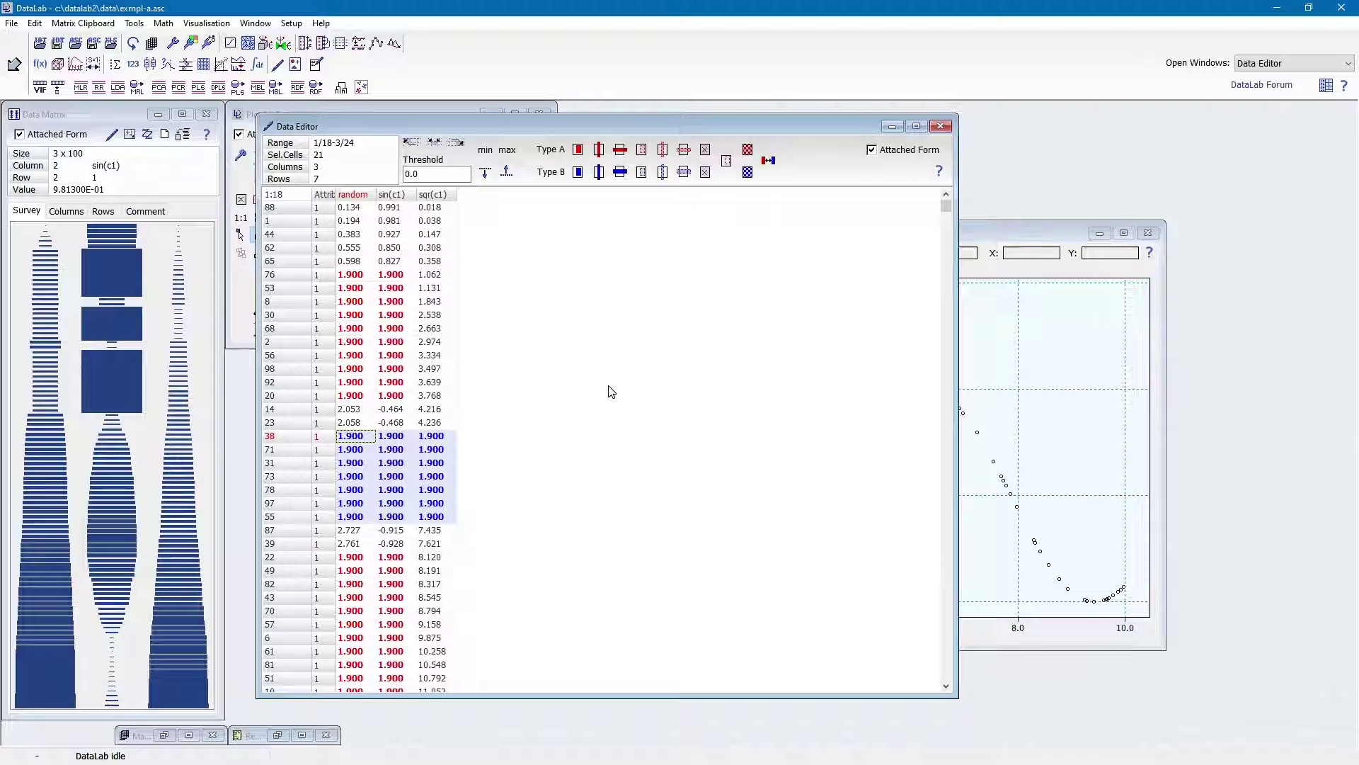
left_click(941, 126)
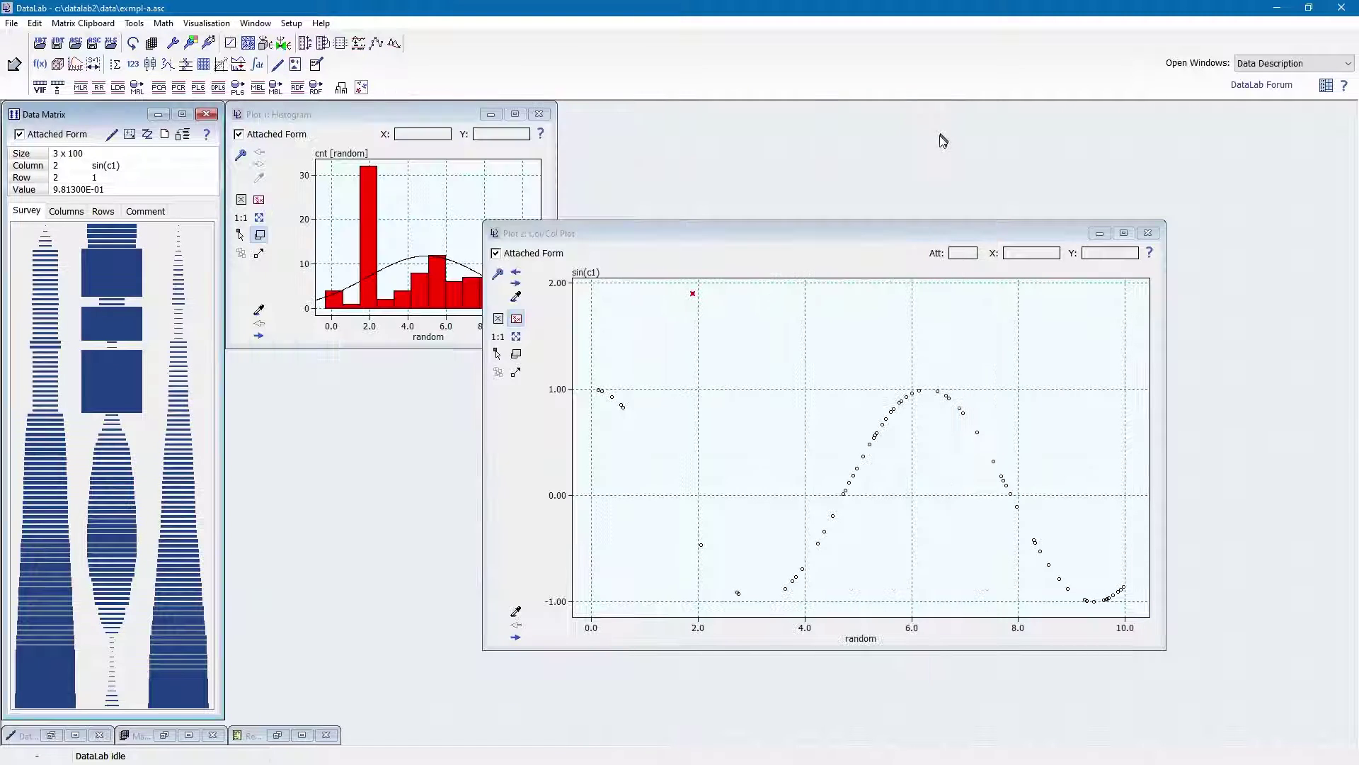
Show the row list with its class numbers in the Data Matrix window, and look at the class color definition.
left_click(102, 212)
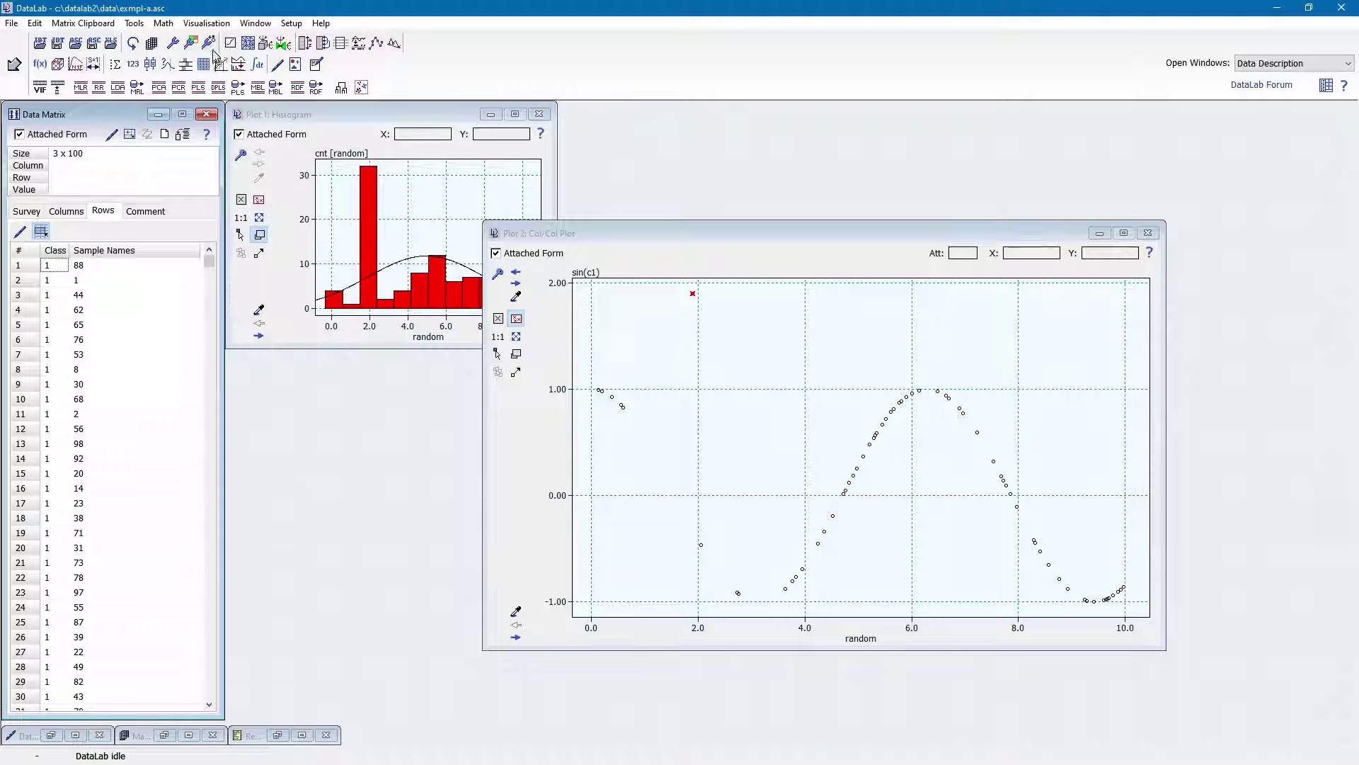
left_click(190, 42)
left_click_drag(506, 246, 430, 192)
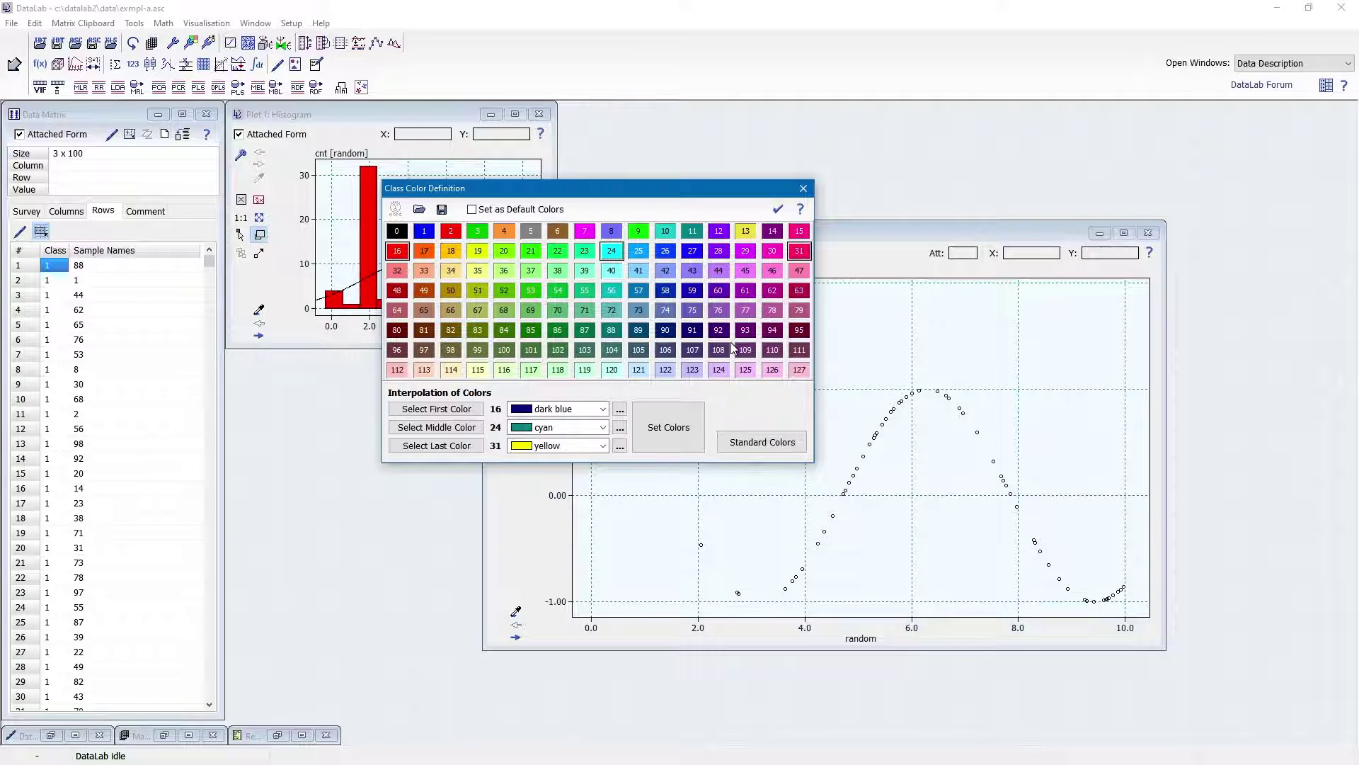
left_click(804, 189)
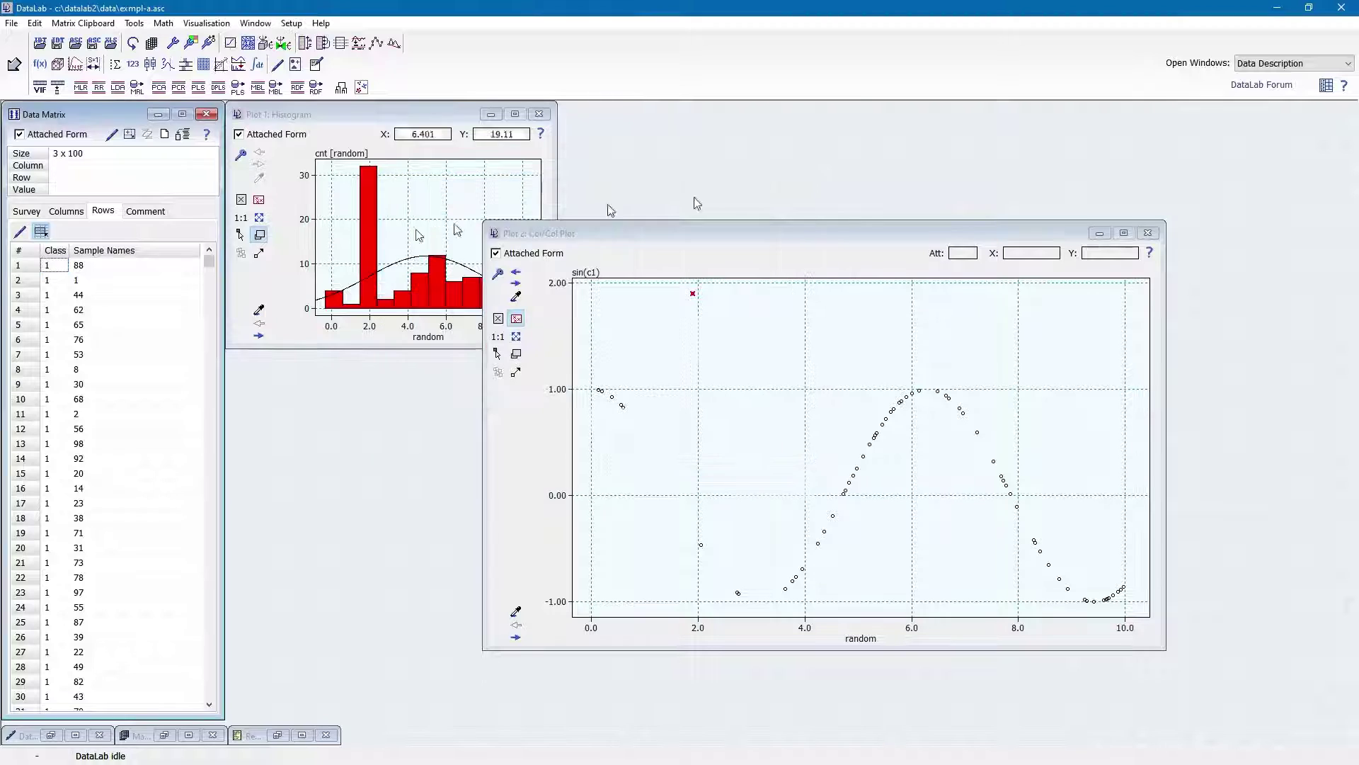
Enable editing of the row list and set the classes of rows 4 to 12 to 2, 3, 3, 4, 4, 5, 3, 23 and 12.
left_click(19, 231)
left_click(53, 309)
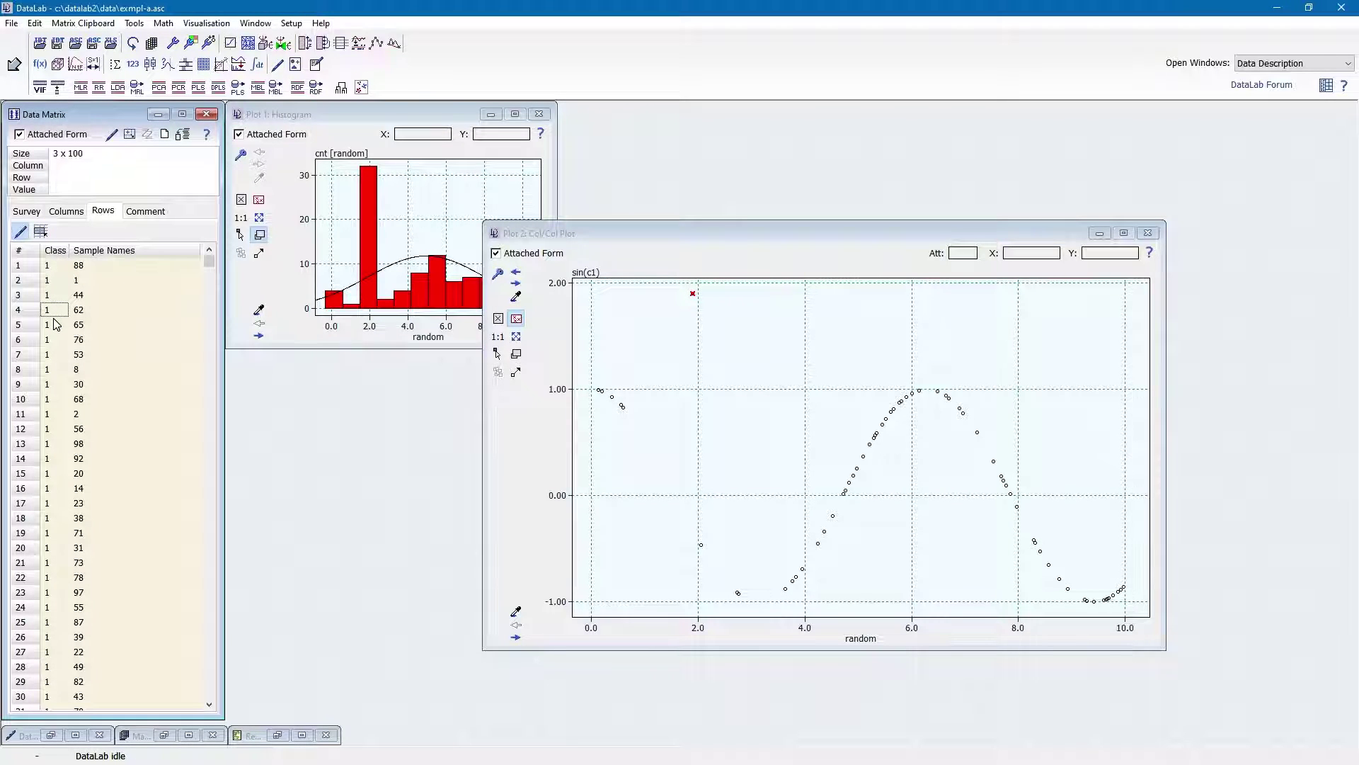
key("Down")
type("3")
key("Down")
type("3")
key("Down")
type("4")
key("Down")
key("4")
key("Down")
key("5")
key("Down")
type("3")
key("Down")
type("23")
key("Down")
type("12")
key("Down")
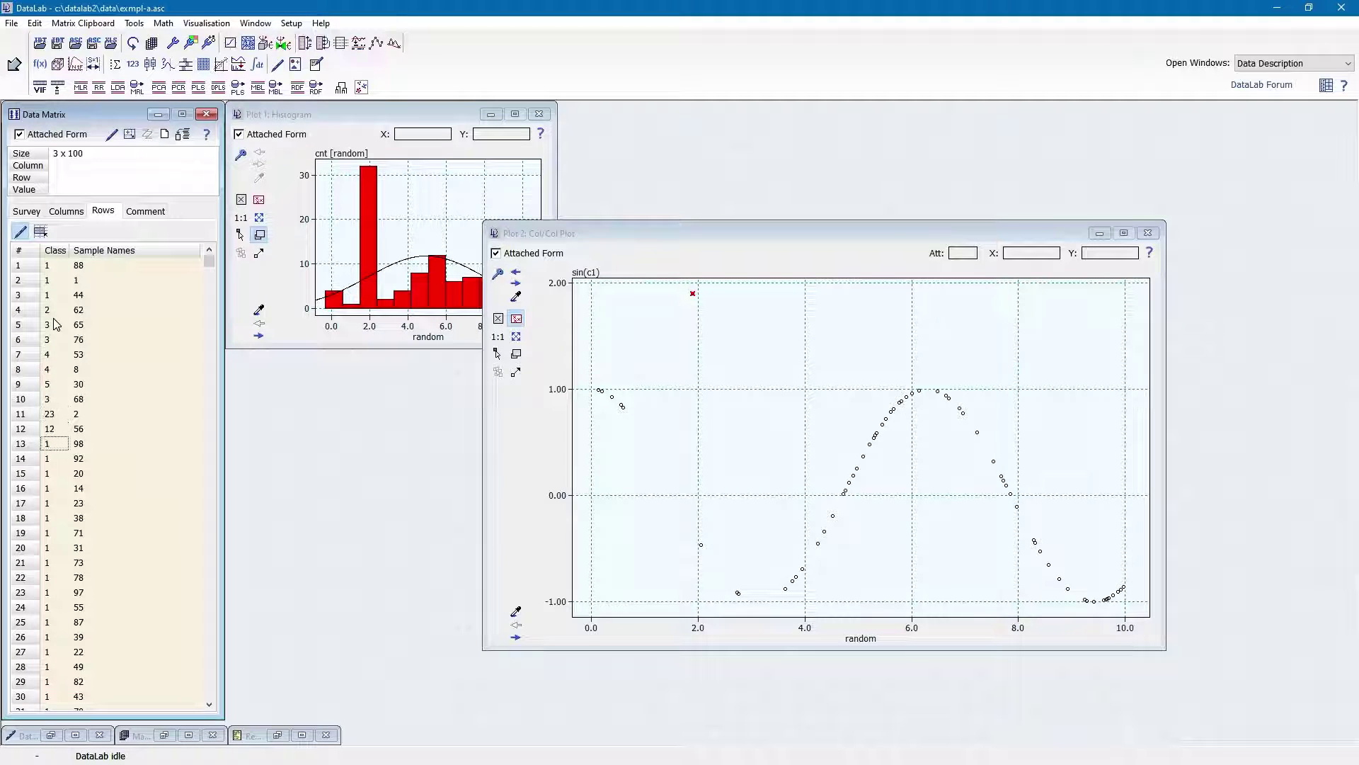
Look at the assignment of class symbols without changing it.
left_click(209, 43)
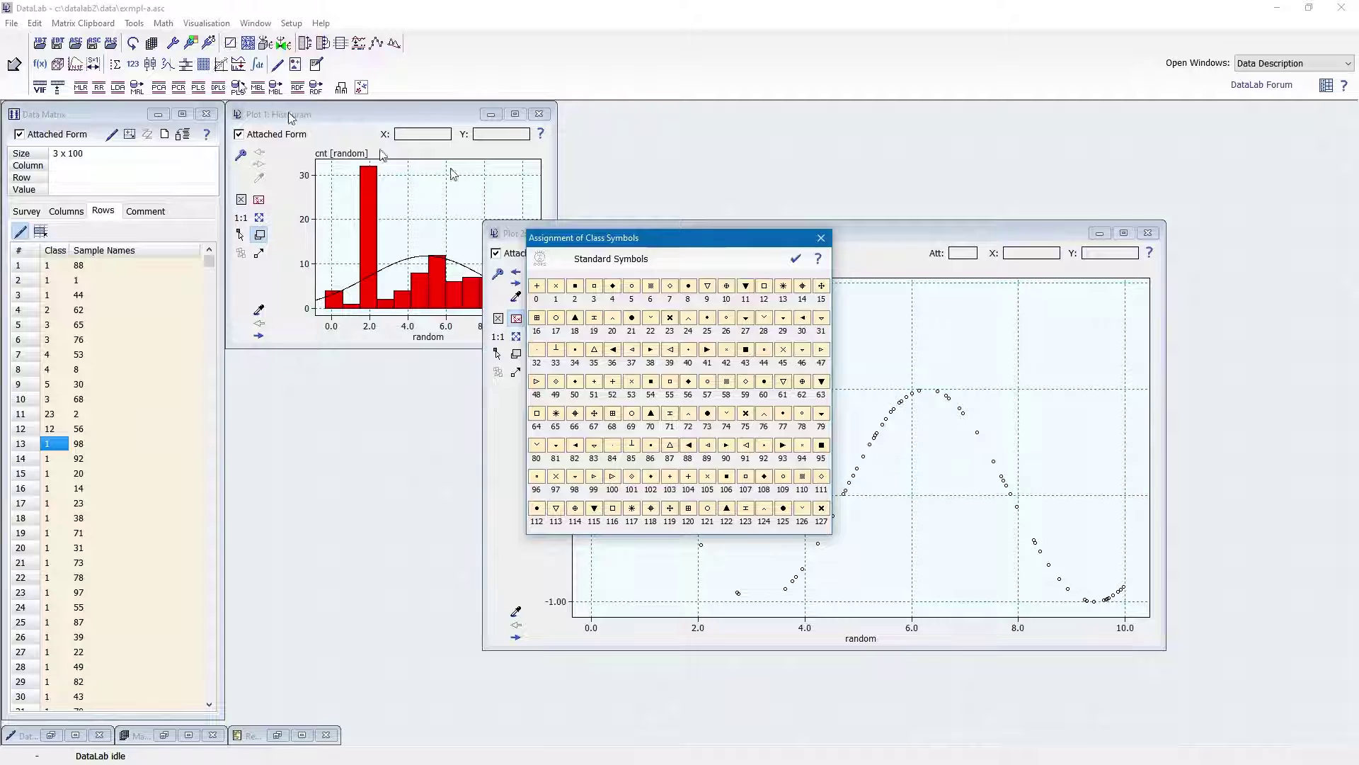
left_click(824, 231)
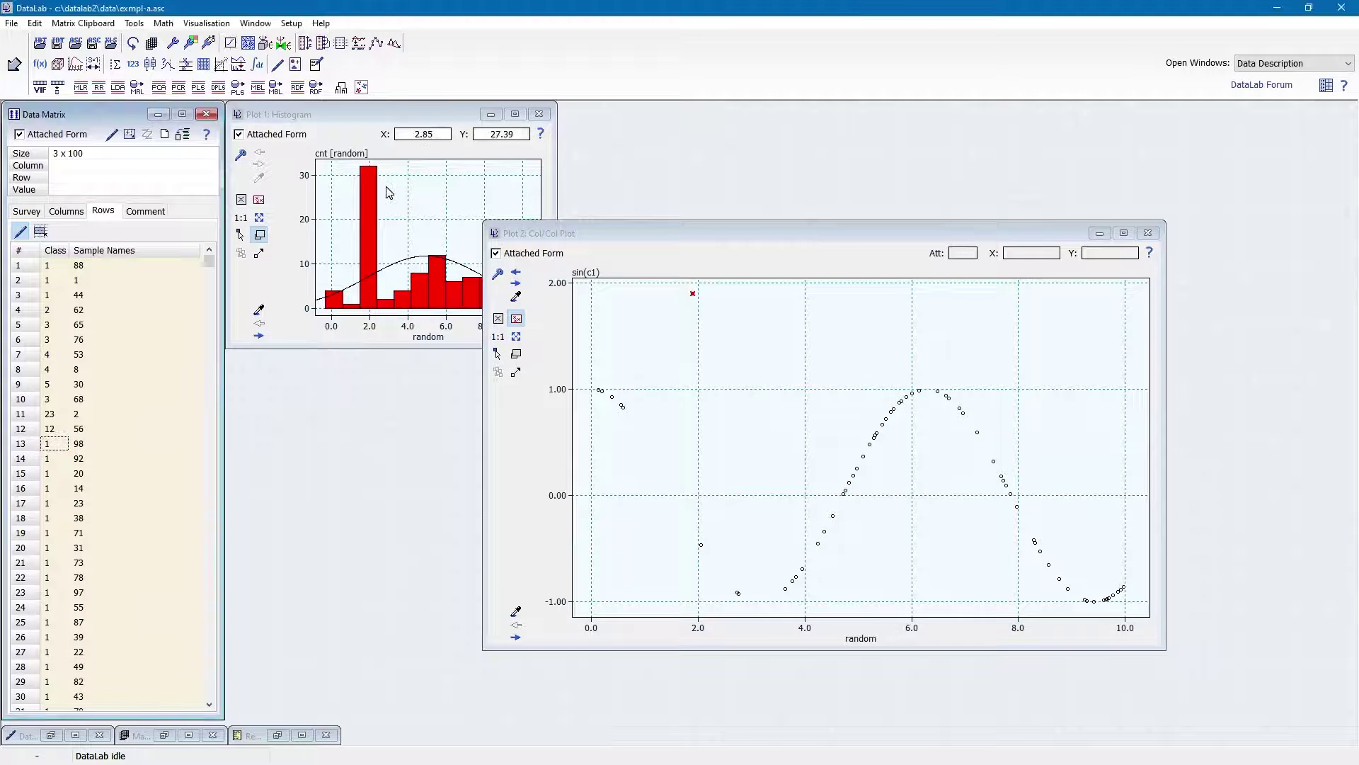
Load the data file boilpts_nc.idt without saving the changed data.
left_click(38, 45)
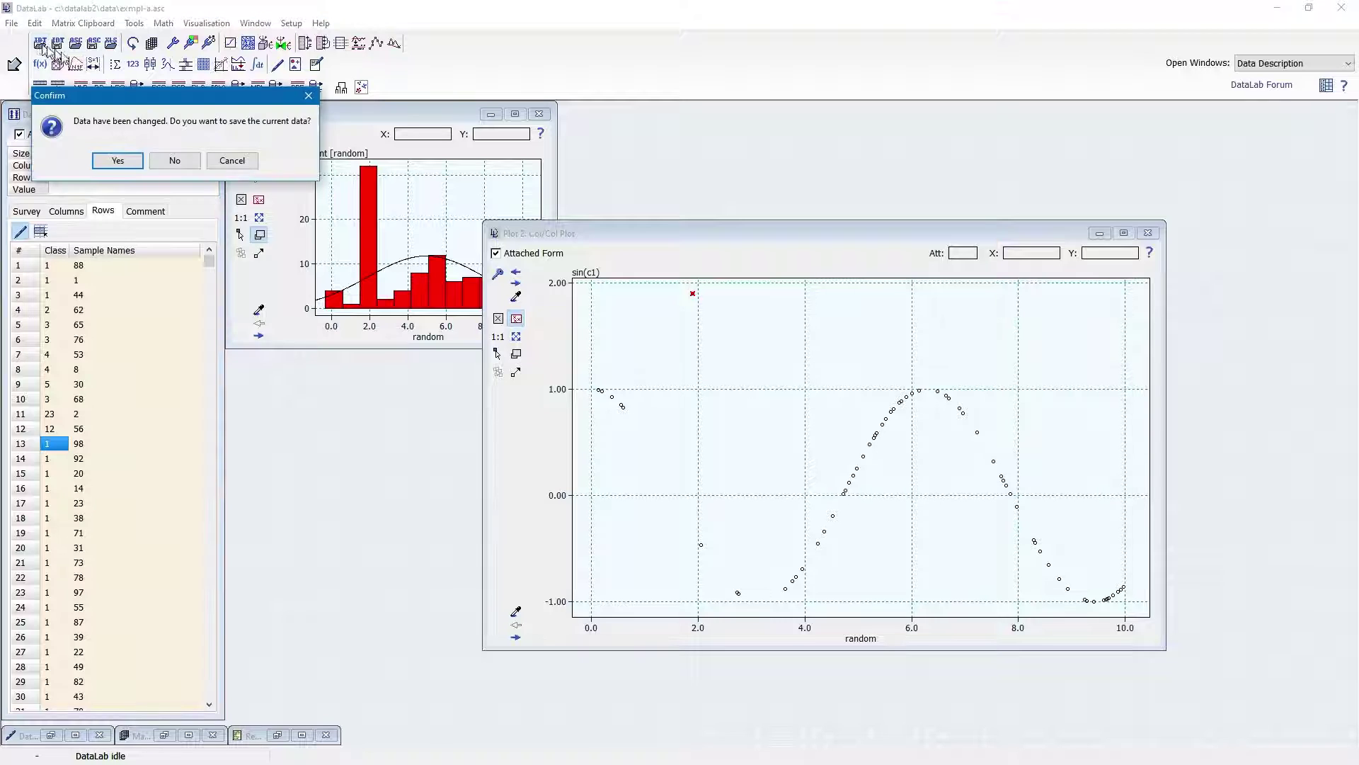
left_click(184, 163)
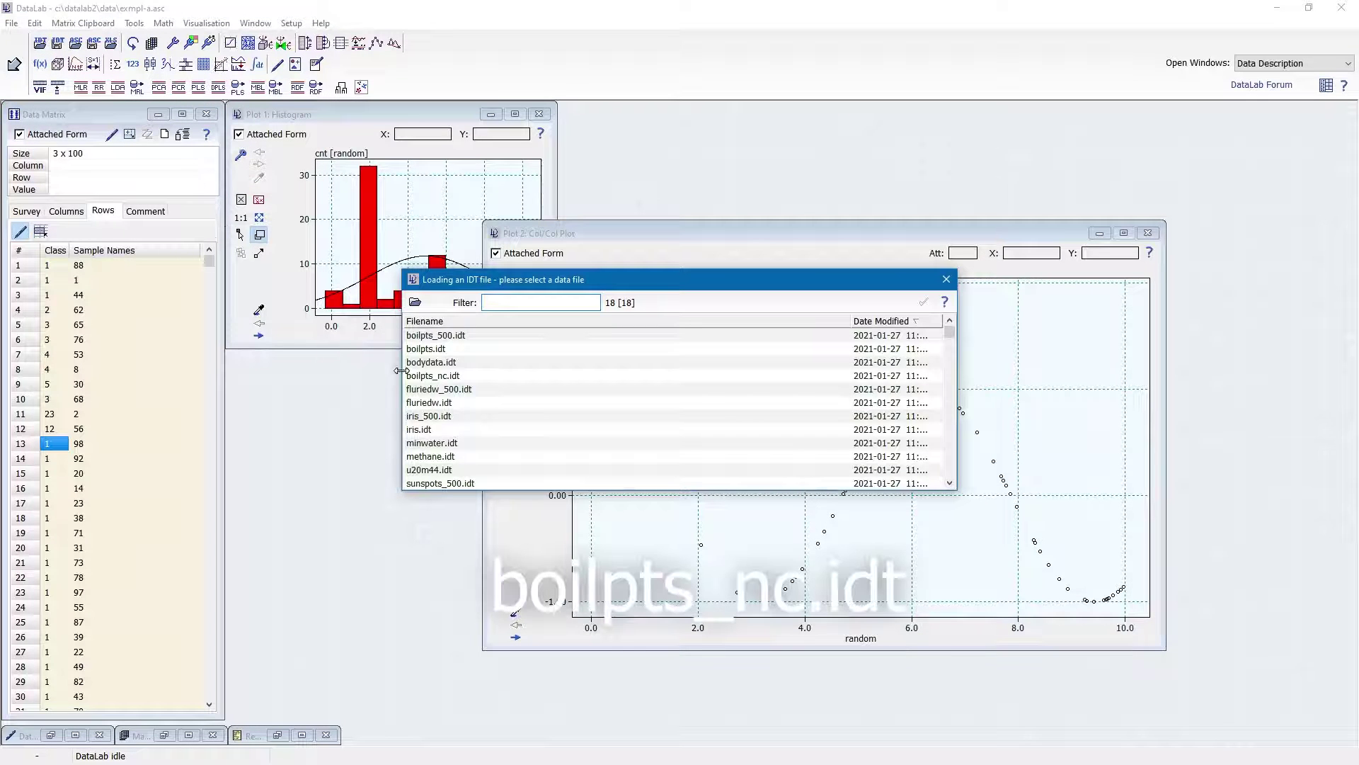
left_click(439, 380)
left_click(924, 302)
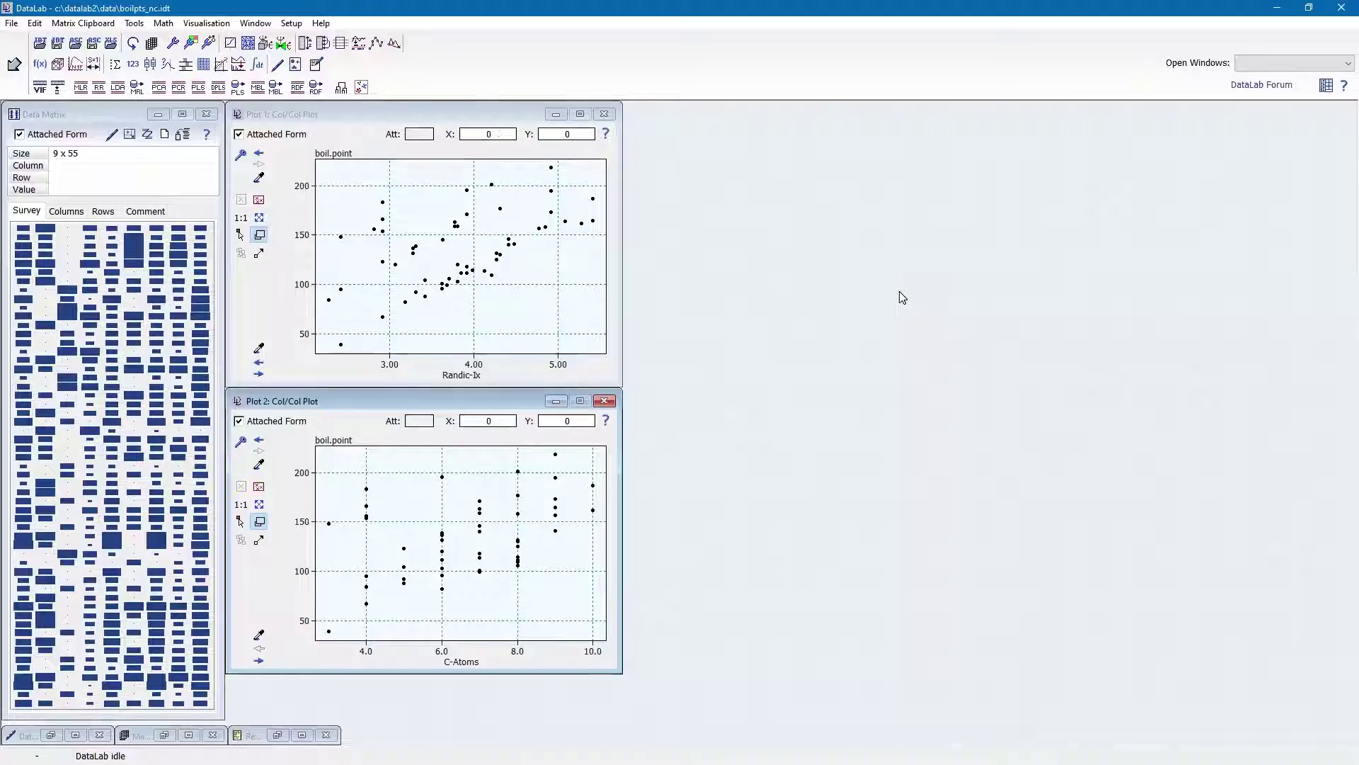
Open the Data Editor for the boiling point data and place it in the free area beside the two plots.
left_click(112, 139)
mouse_move(114, 139)
left_mouse_down()
mouse_move(924, 133)
mouse_move(893, 126)
left_mouse_up()
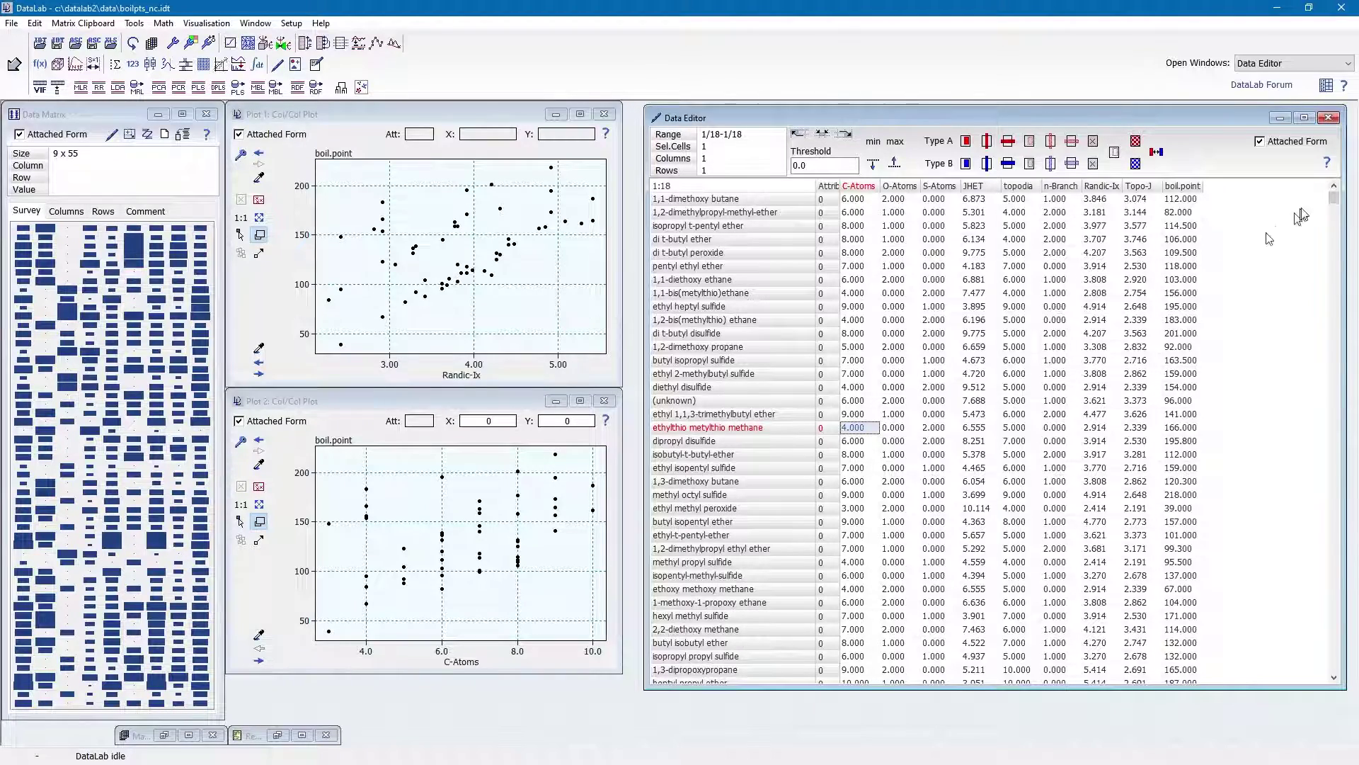
mouse_move(1334, 198)
left_mouse_down()
mouse_move(1335, 666)
mouse_move(1335, 197)
left_mouse_up()
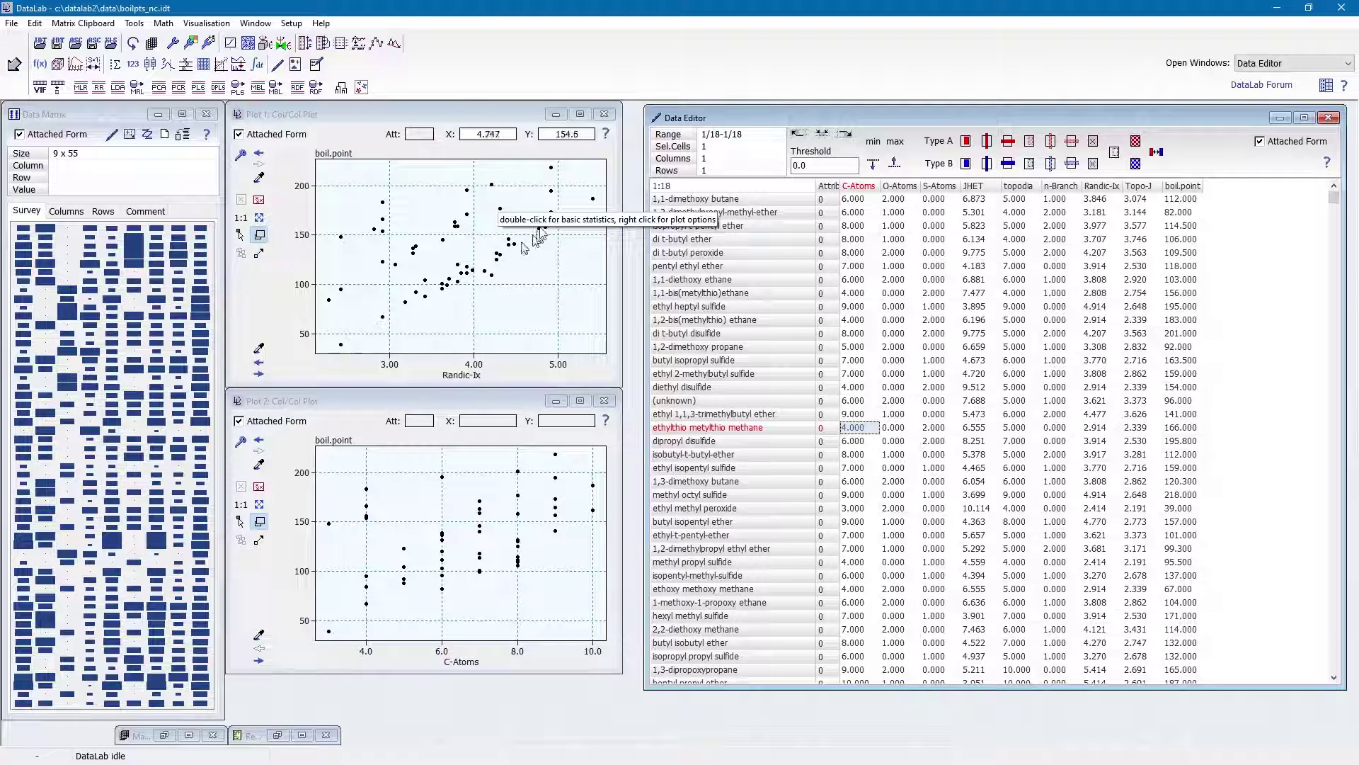
Mark the middle one of the three rising bands of points in Plot 1 with a freehand outline.
left_click(610, 150)
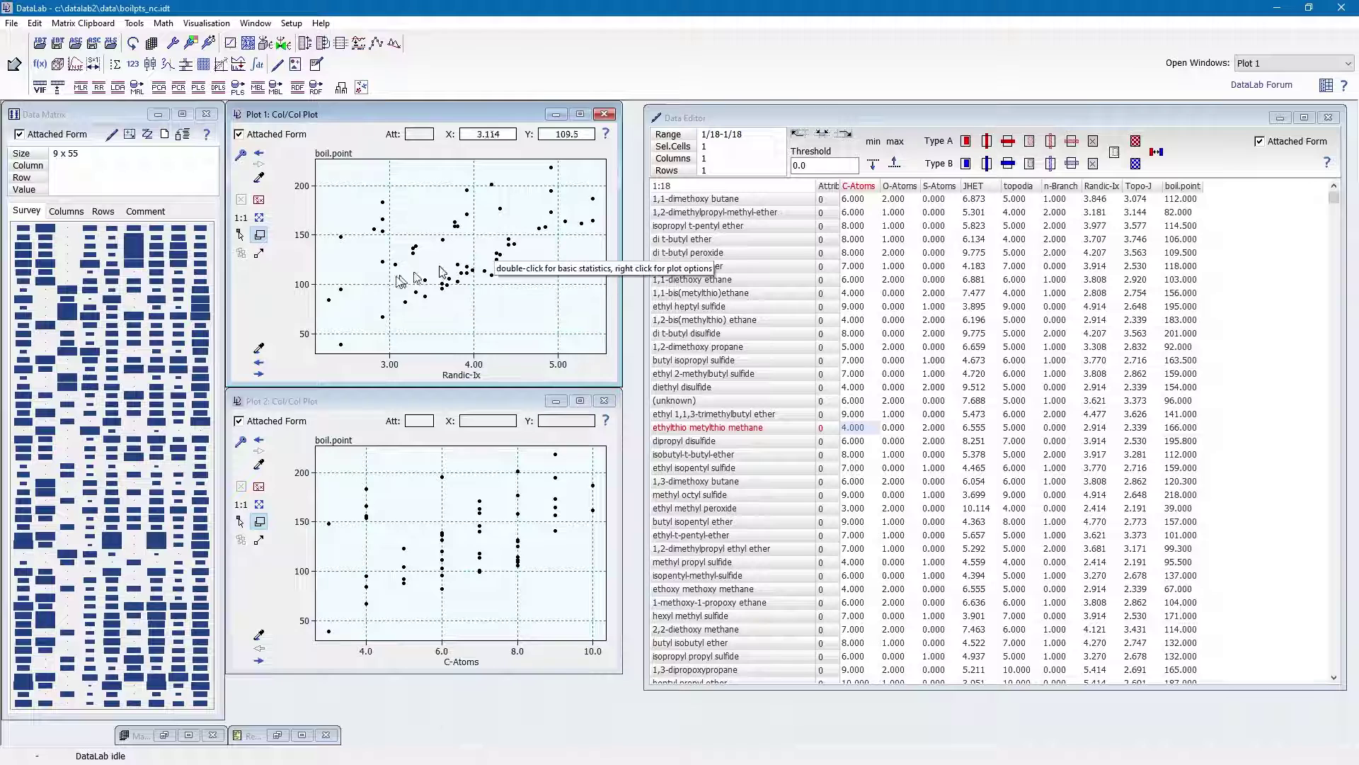
left_click(260, 202)
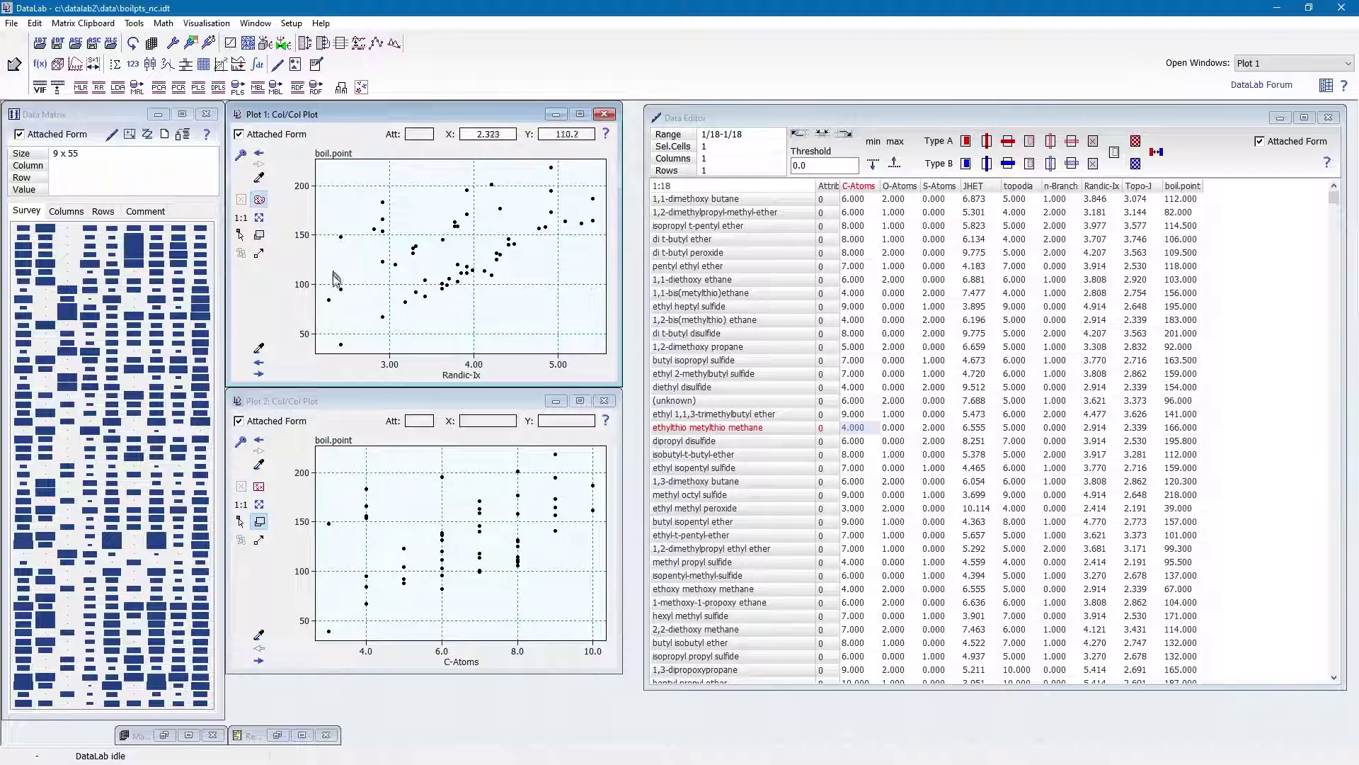
mouse_move(333, 289)
left_mouse_down()
mouse_move(320, 301)
mouse_move(393, 283)
mouse_move(564, 173)
mouse_move(510, 165)
mouse_move(446, 201)
mouse_move(407, 249)
left_mouse_up()
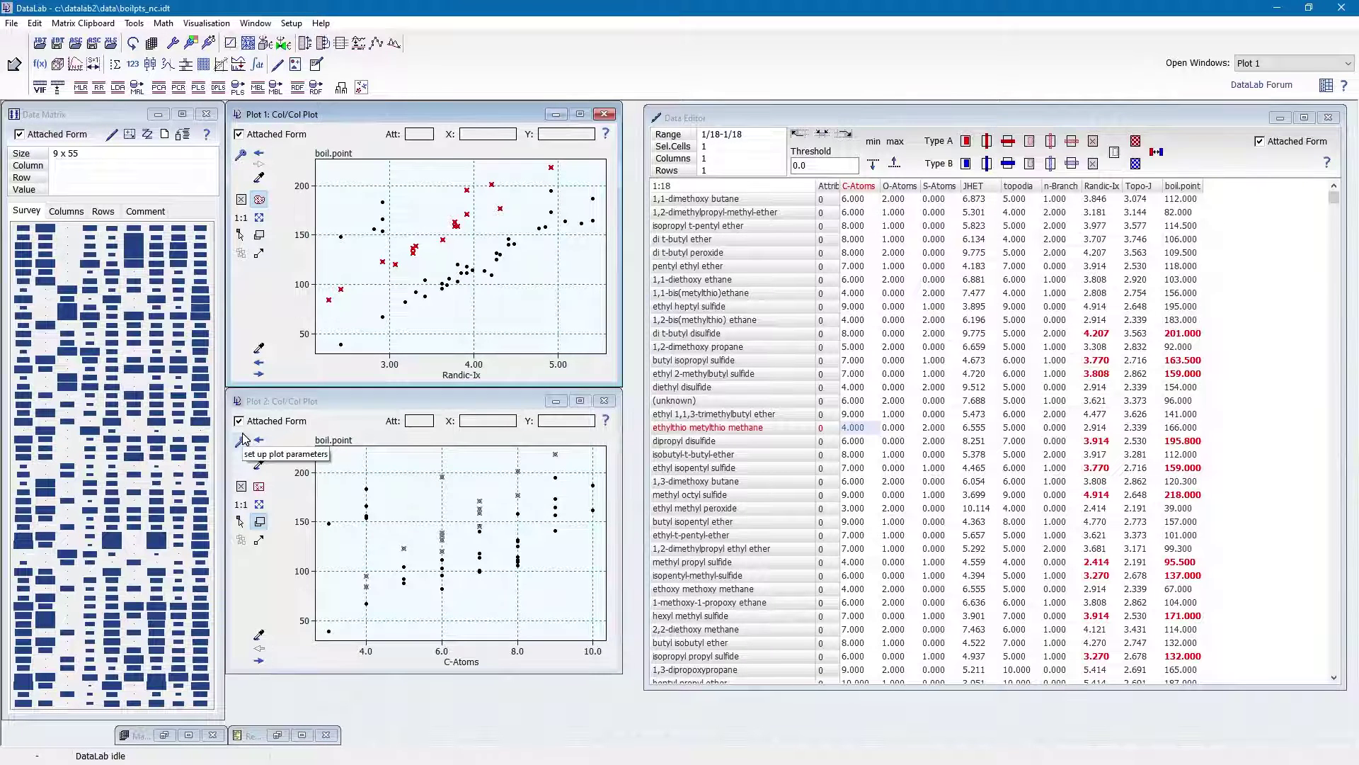
Show boil.point against S-Atoms in Plot 2, and clear all data marks.
left_click(259, 661)
left_click(259, 662)
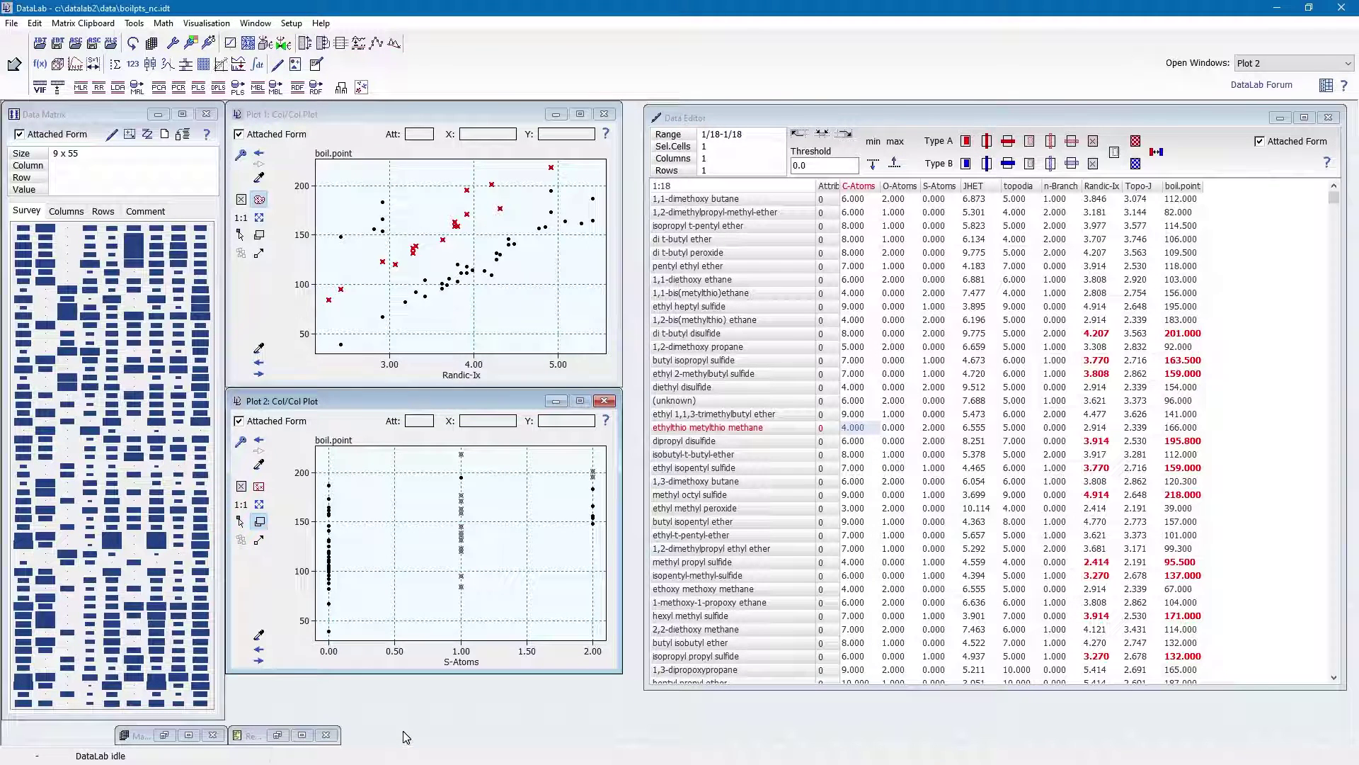
left_click(241, 485)
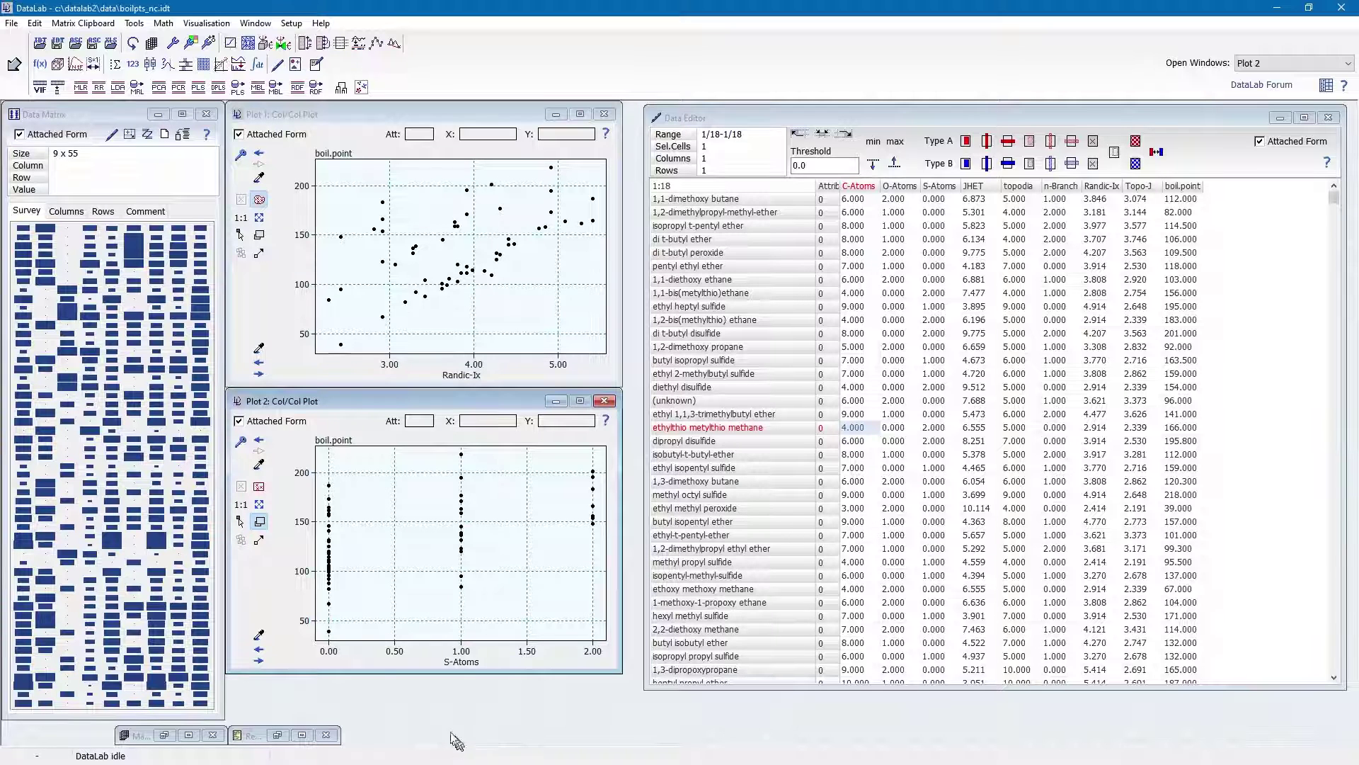
Copy the S-Atoms column to the class information, and check the class numbers in the row list of the Data Matrix window.
left_click(102, 212)
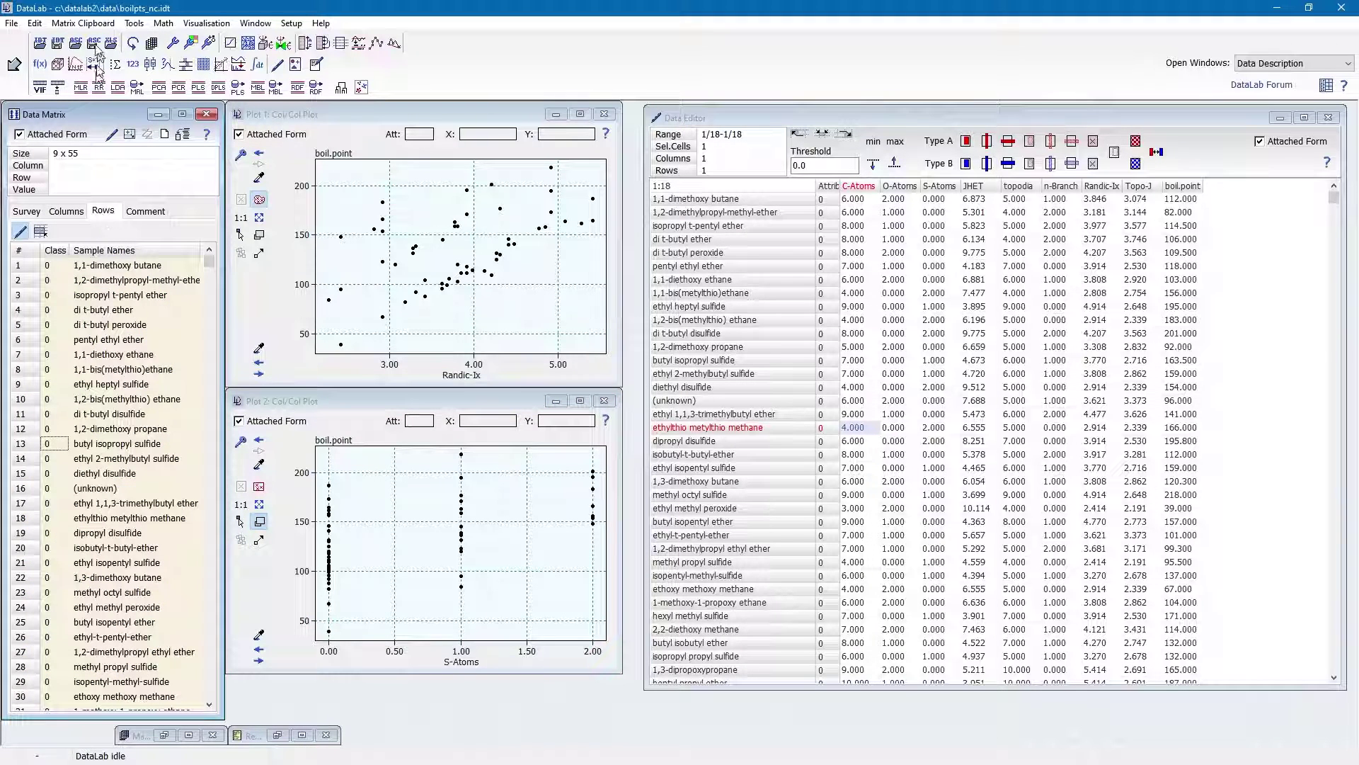
left_click(35, 23)
mouse_move(55, 39)
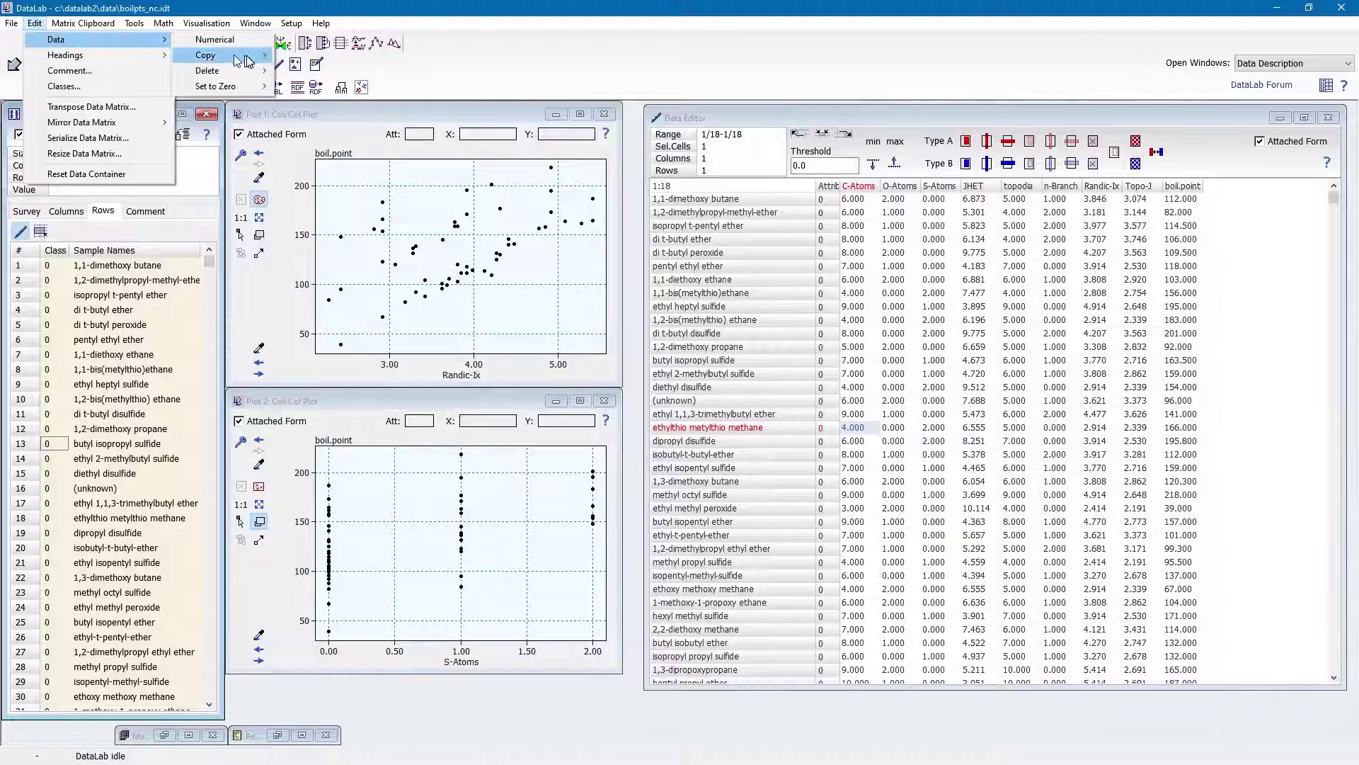
mouse_move(241, 55)
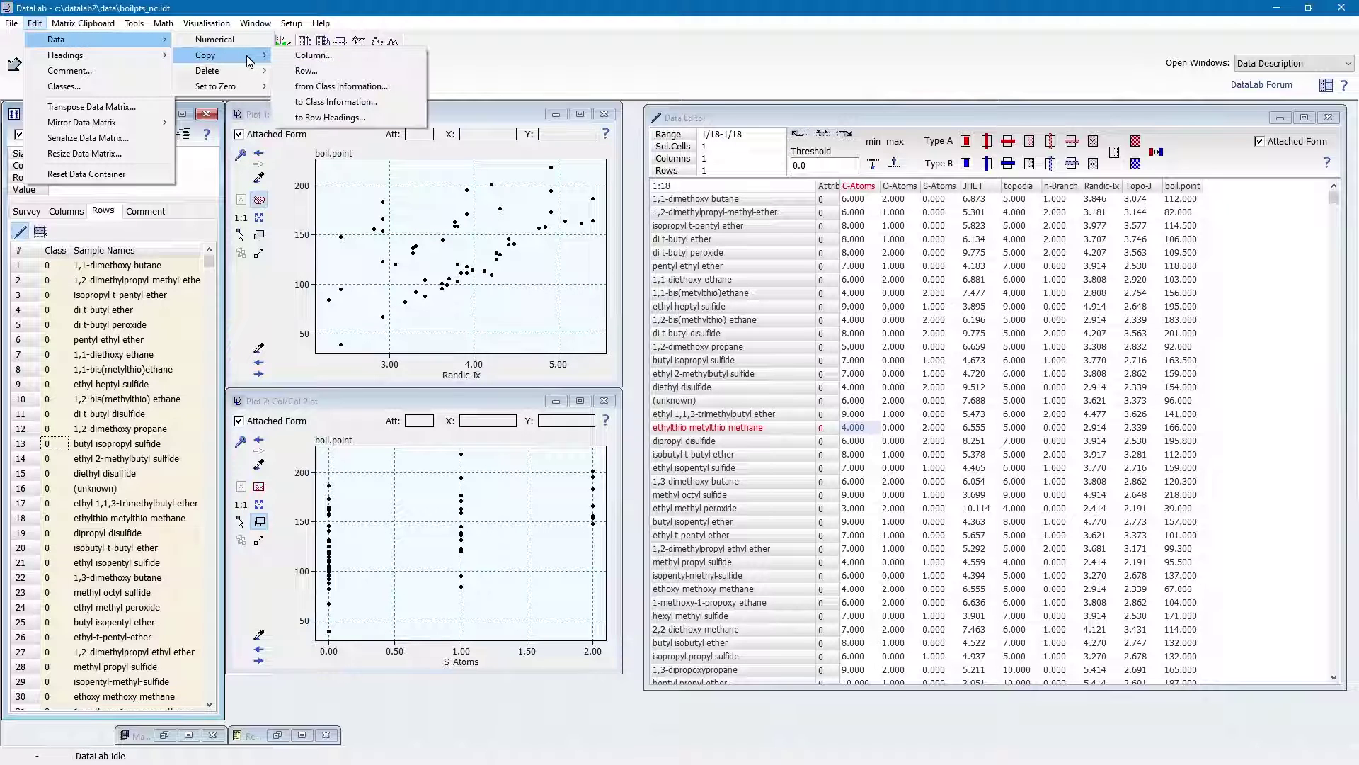
left_click(356, 102)
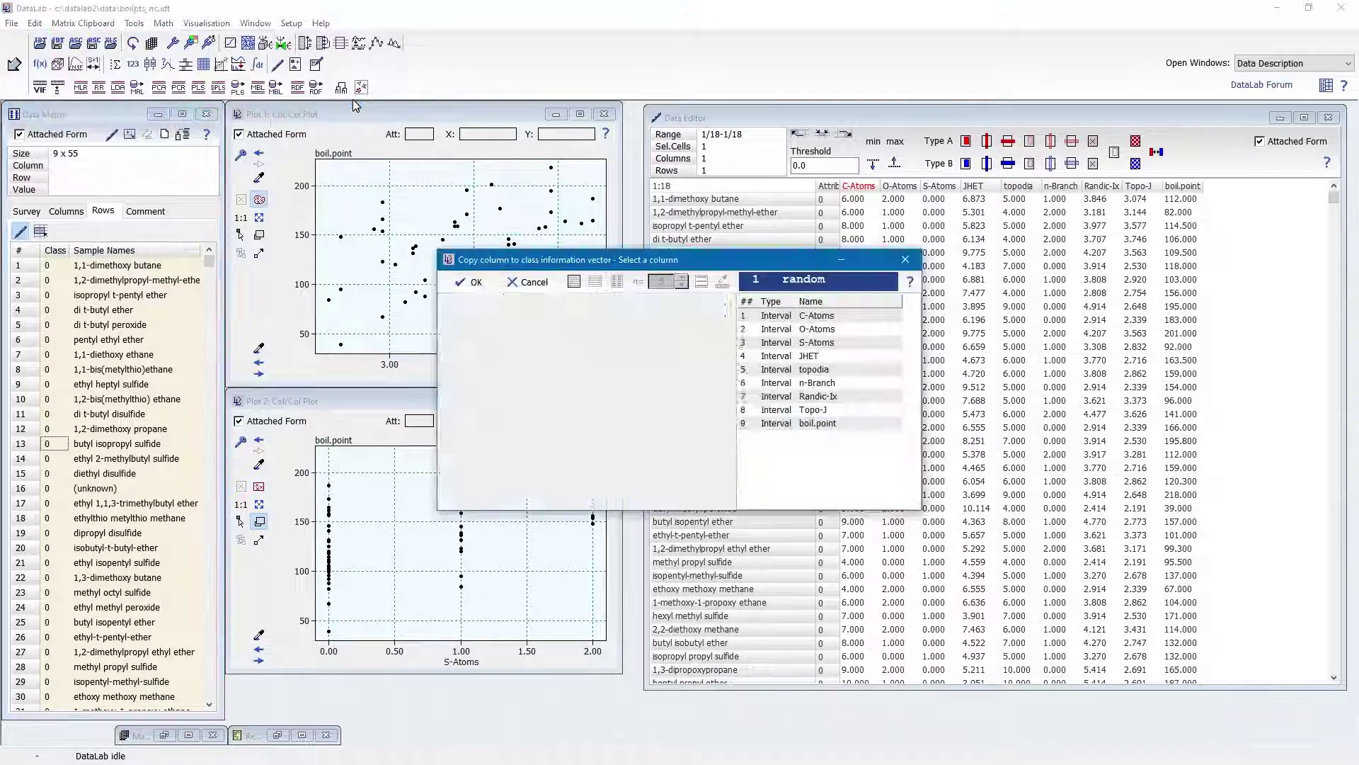
left_click(825, 348)
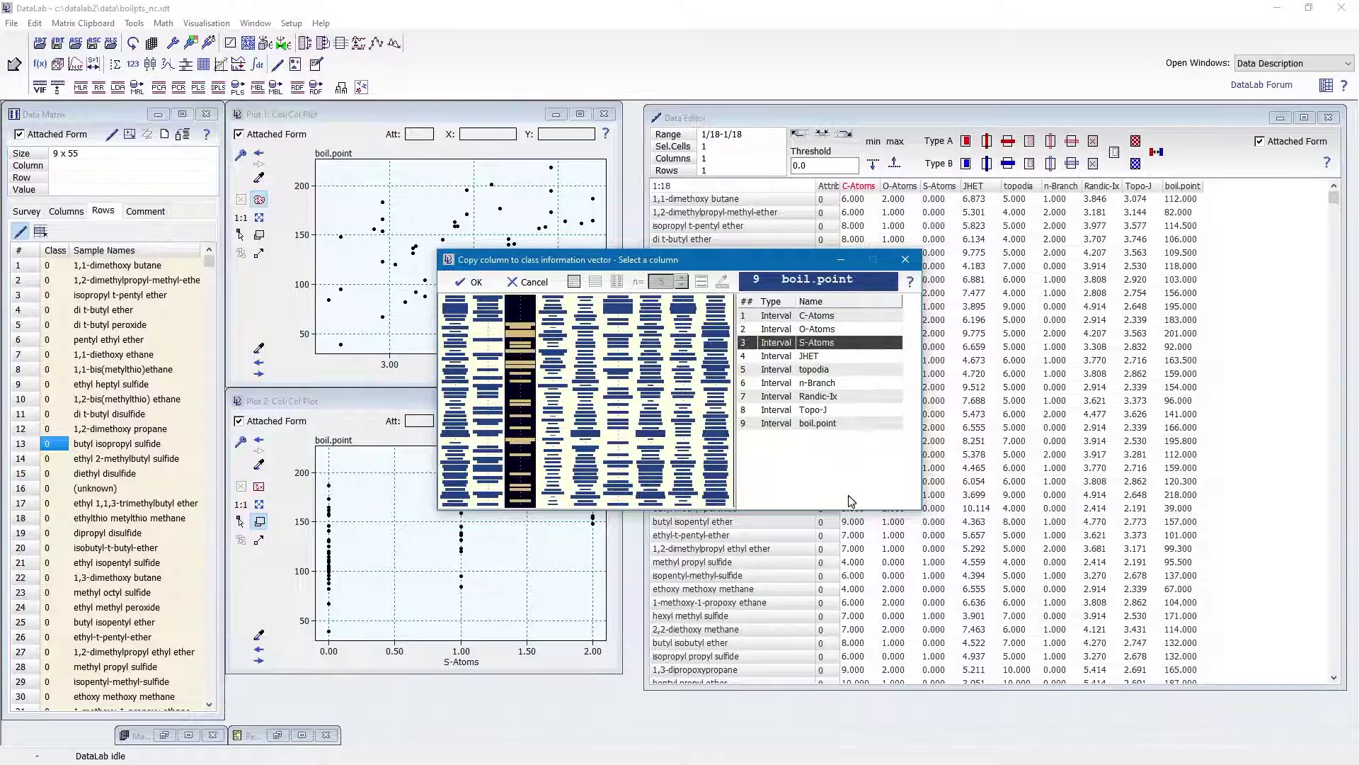
left_click(475, 283)
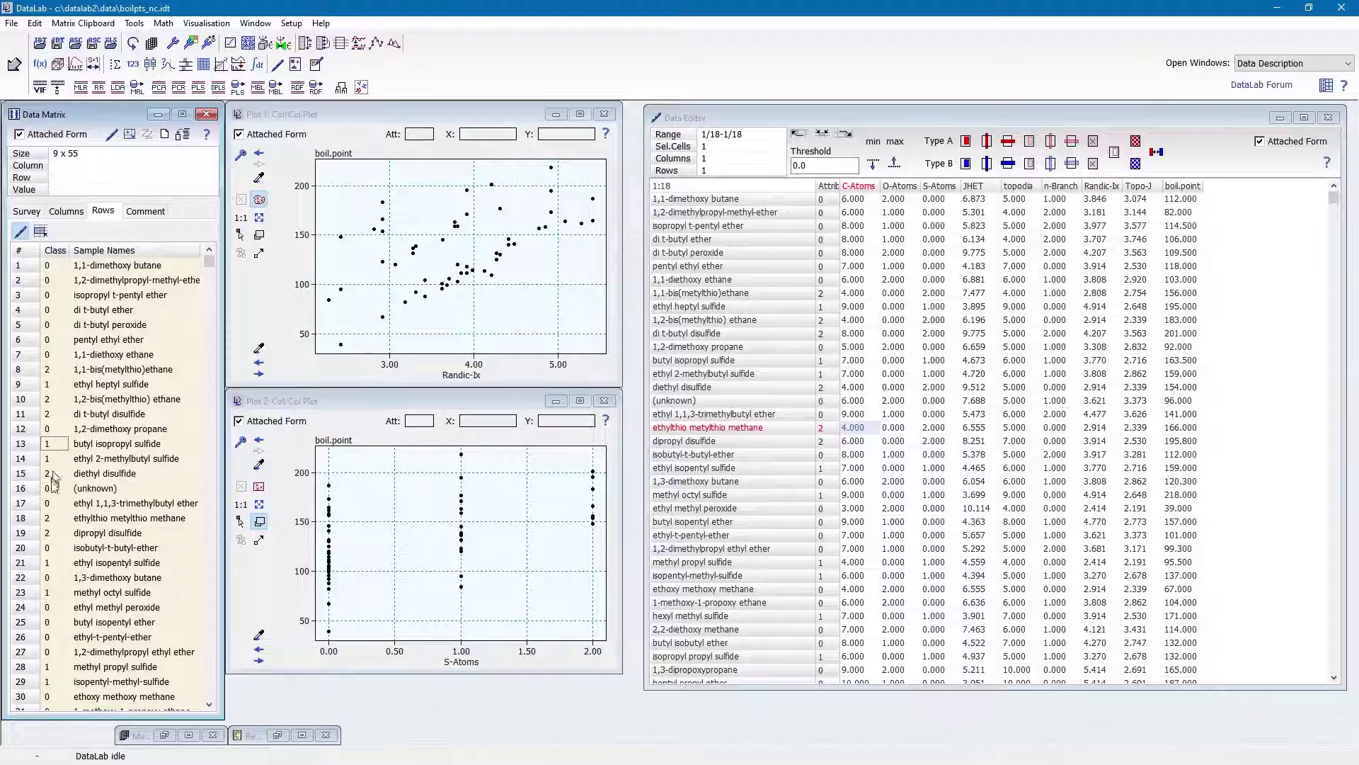
scroll(200, 268, "down", 4)
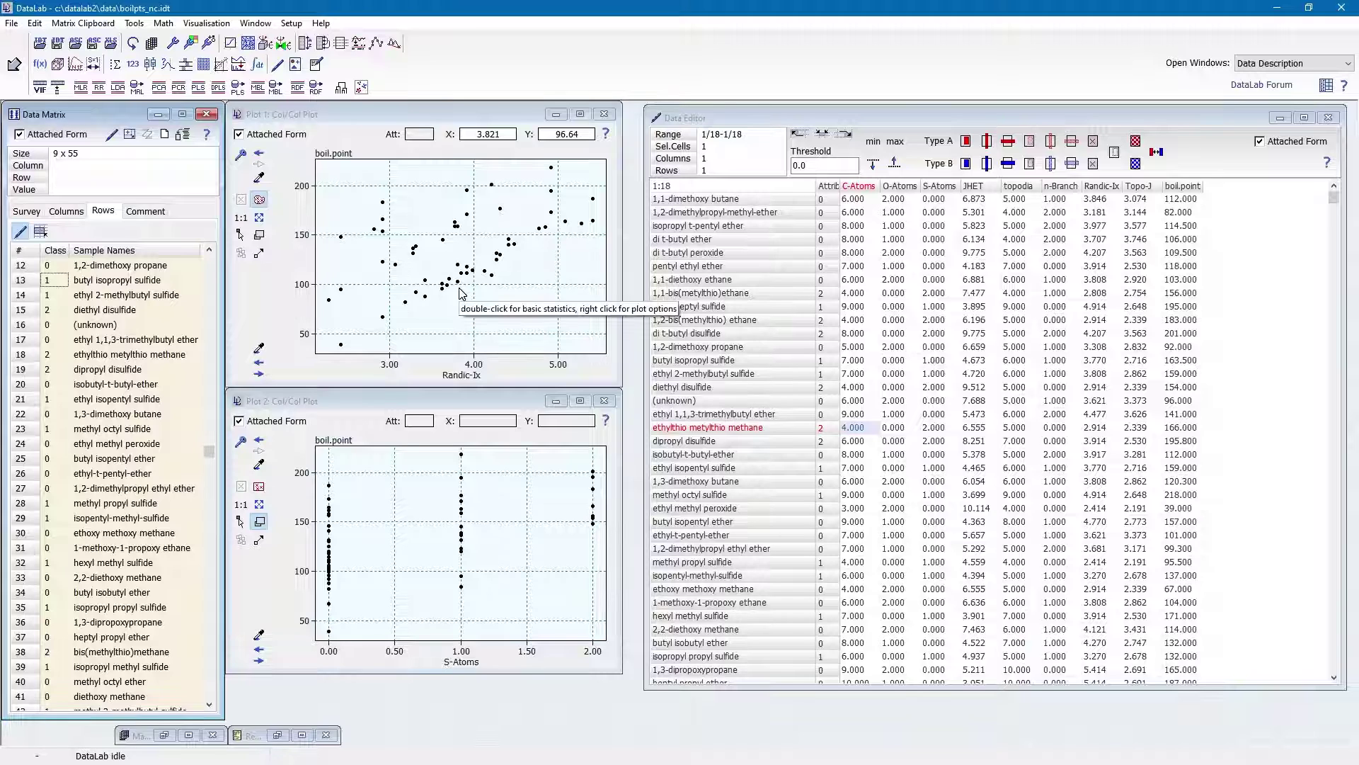
Set up Plot 1 to draw its data points in class colors.
left_click(241, 154)
left_click_drag(535, 191, 664, 199)
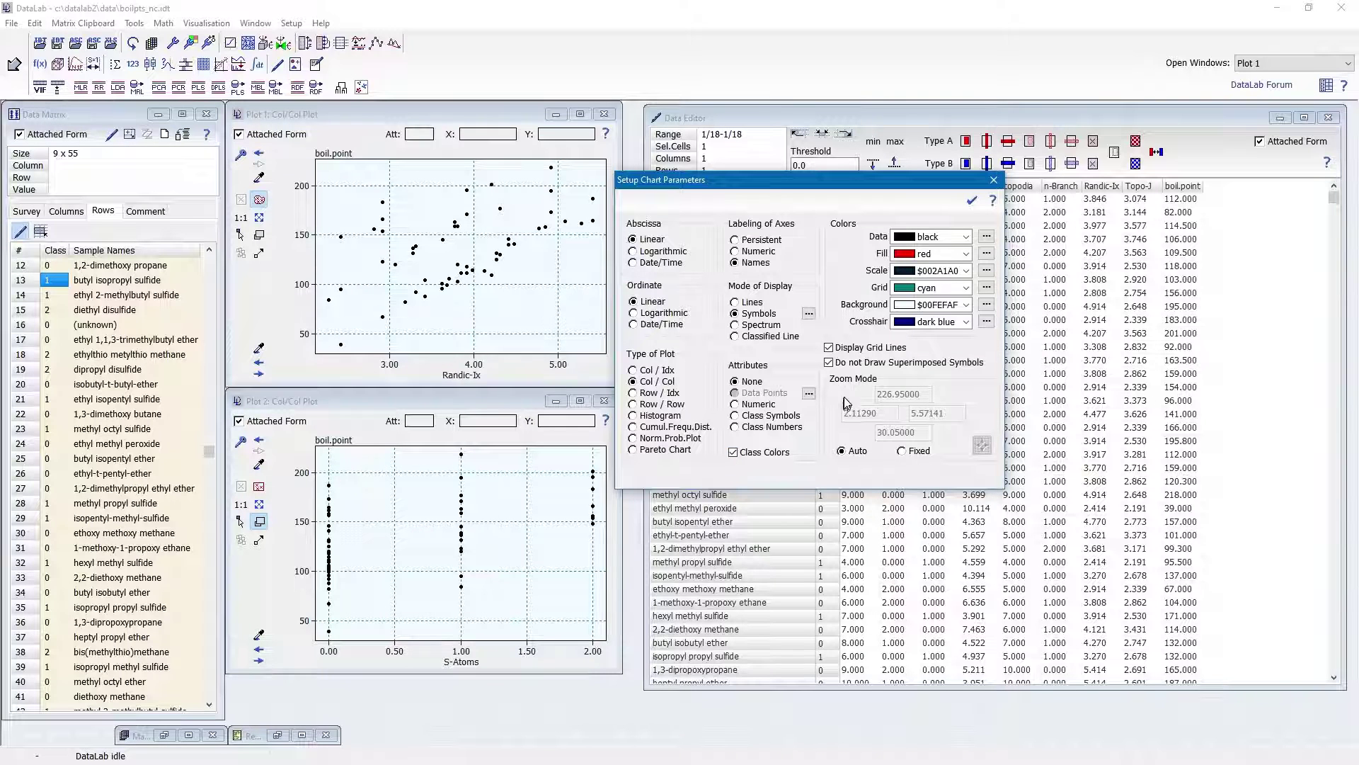
left_click(973, 201)
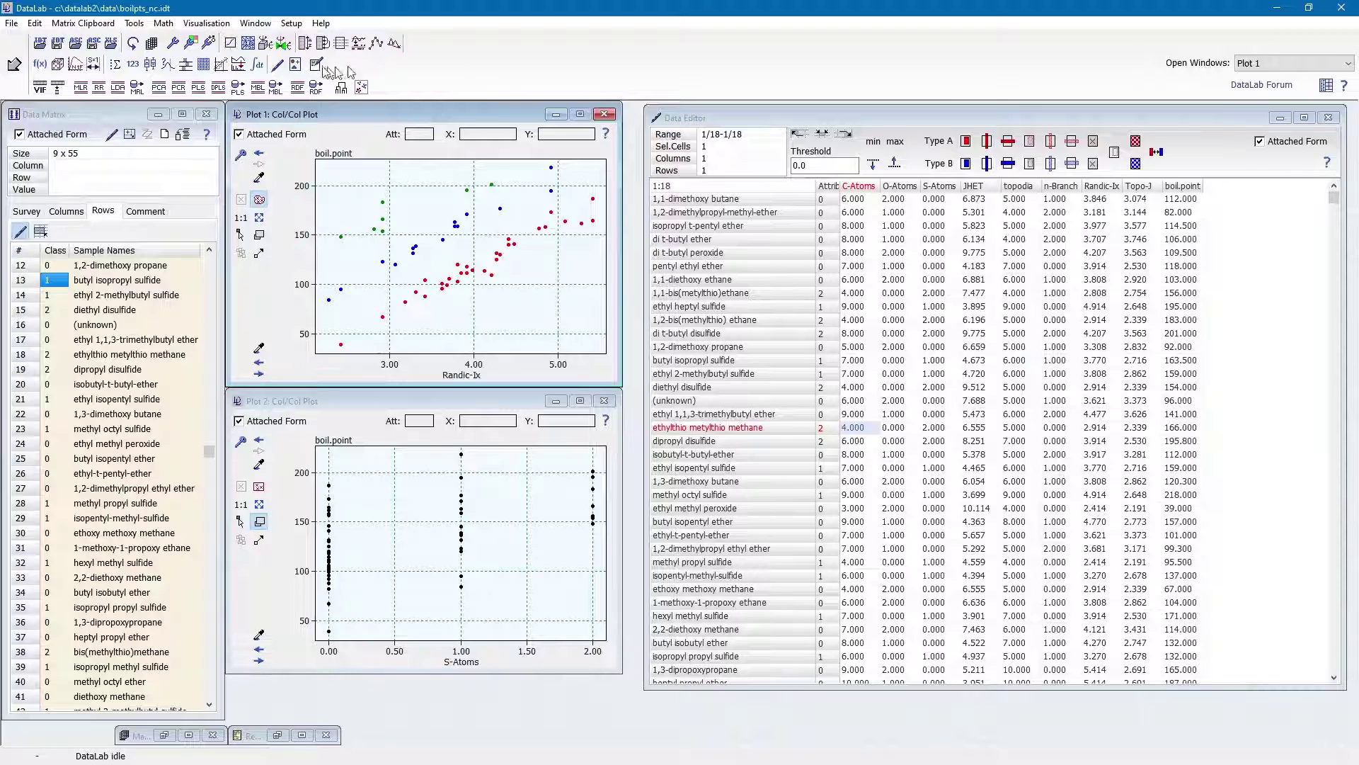
Choose new class symbols for classes 1, 2 and 0, and apply the symbol assignment.
left_click(211, 43)
left_click_drag(566, 237, 722, 193)
left_click(707, 242)
left_click(739, 281)
left_click(825, 231)
left_click(726, 241)
left_click(800, 261)
left_click(848, 232)
left_click(685, 237)
left_click(762, 313)
left_click(809, 231)
left_click(944, 211)
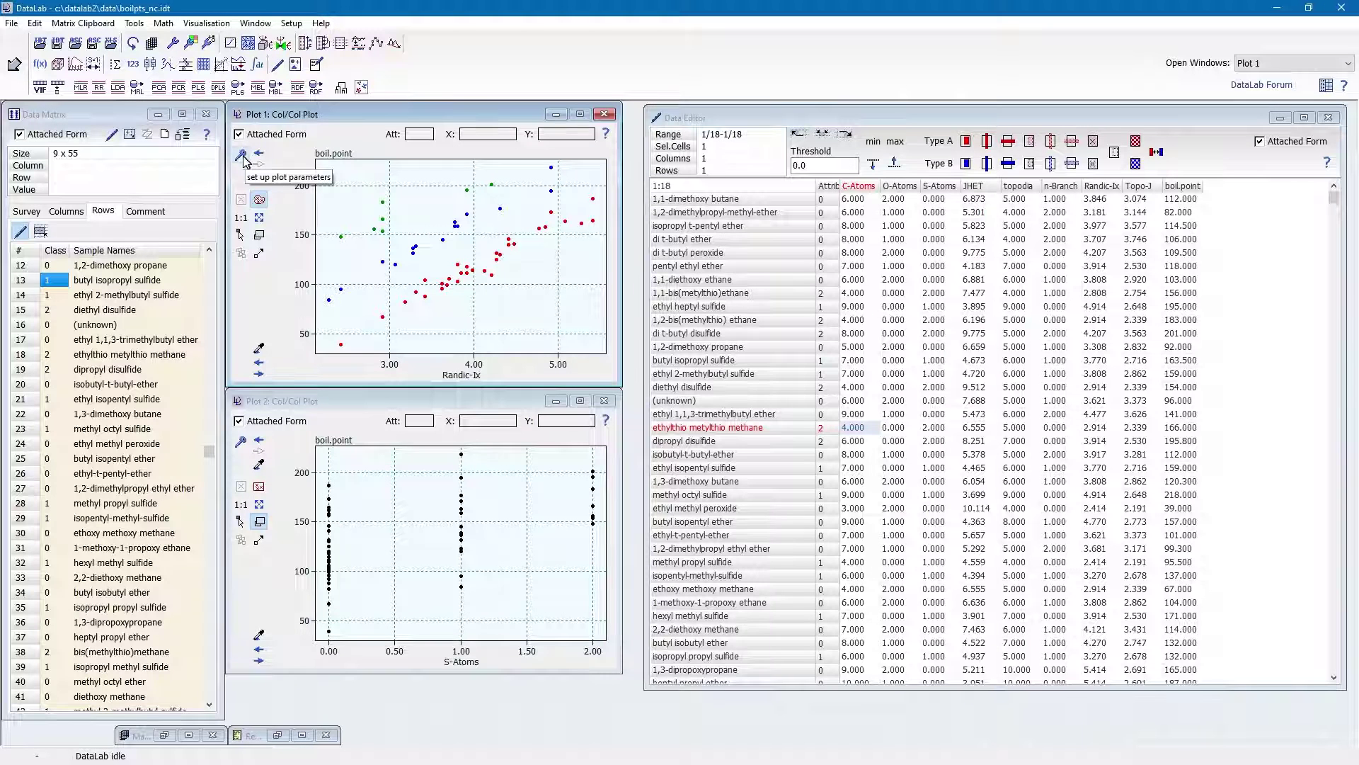
left_click(291, 24)
mouse_move(307, 73)
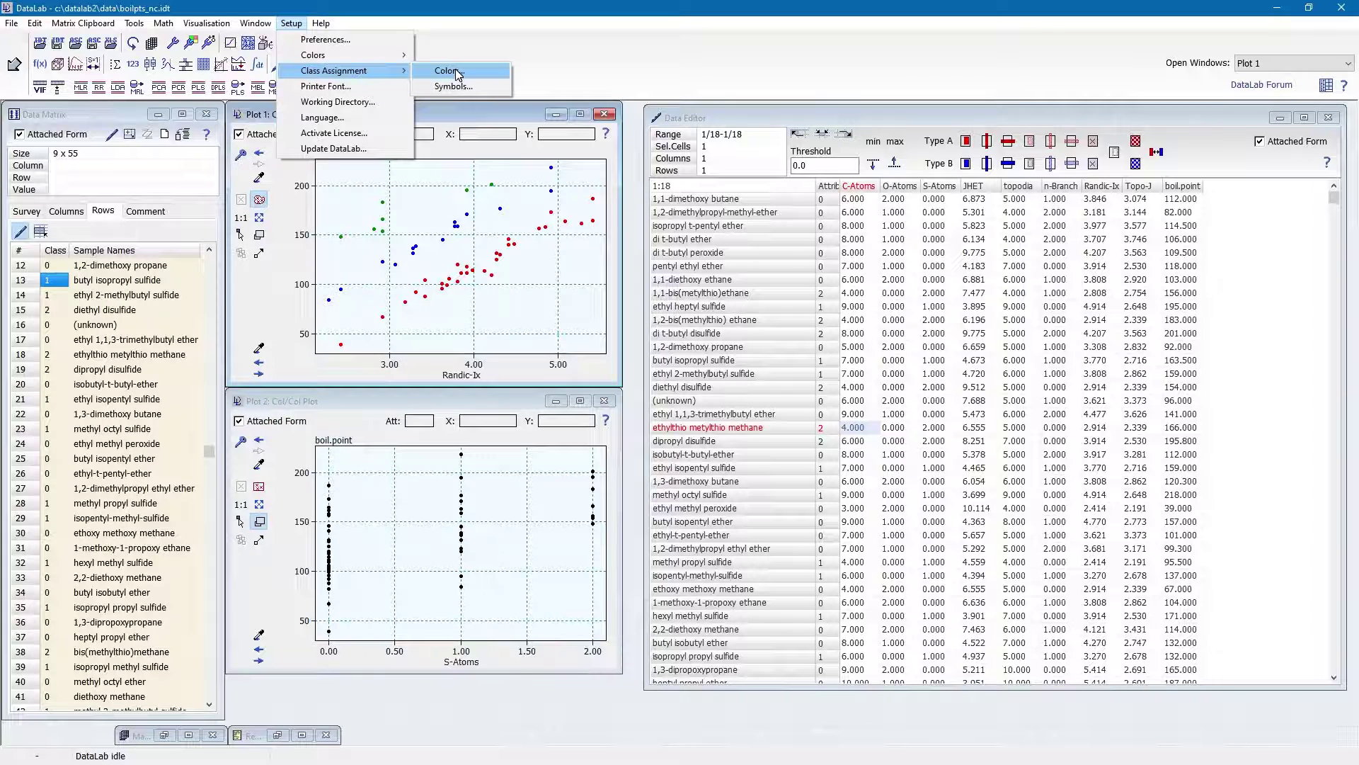
left_click(460, 135)
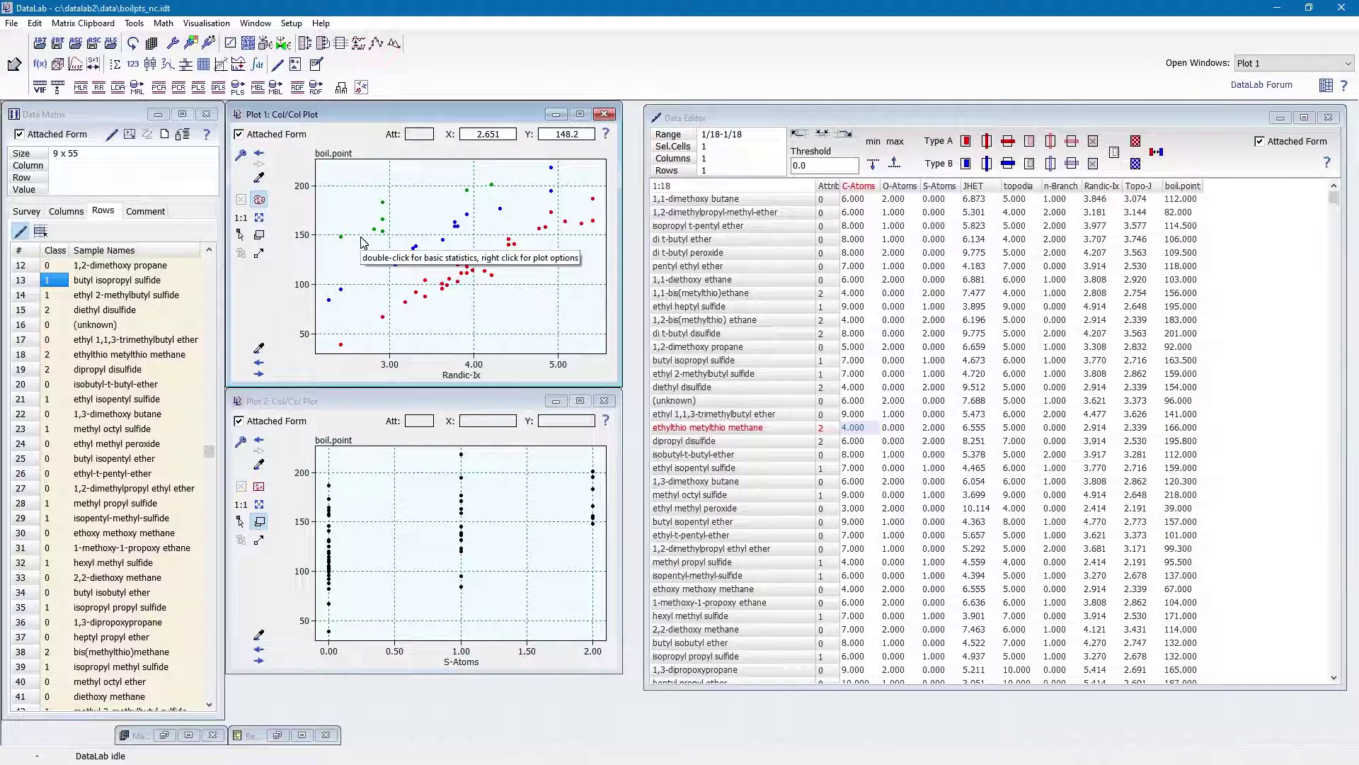
Look at the class editing functions and class distribution in the Class Editor, and close it together with the Data Editor.
left_click(34, 23)
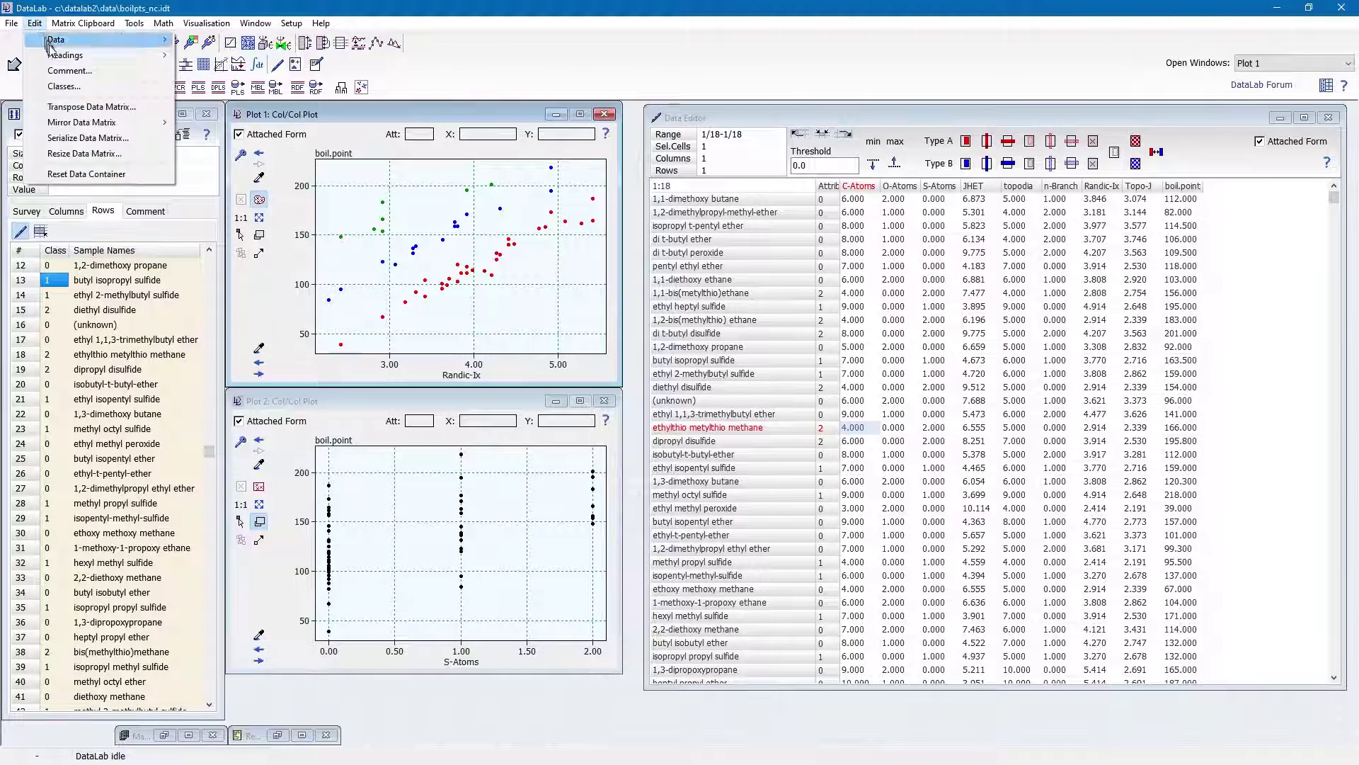
left_click(63, 86)
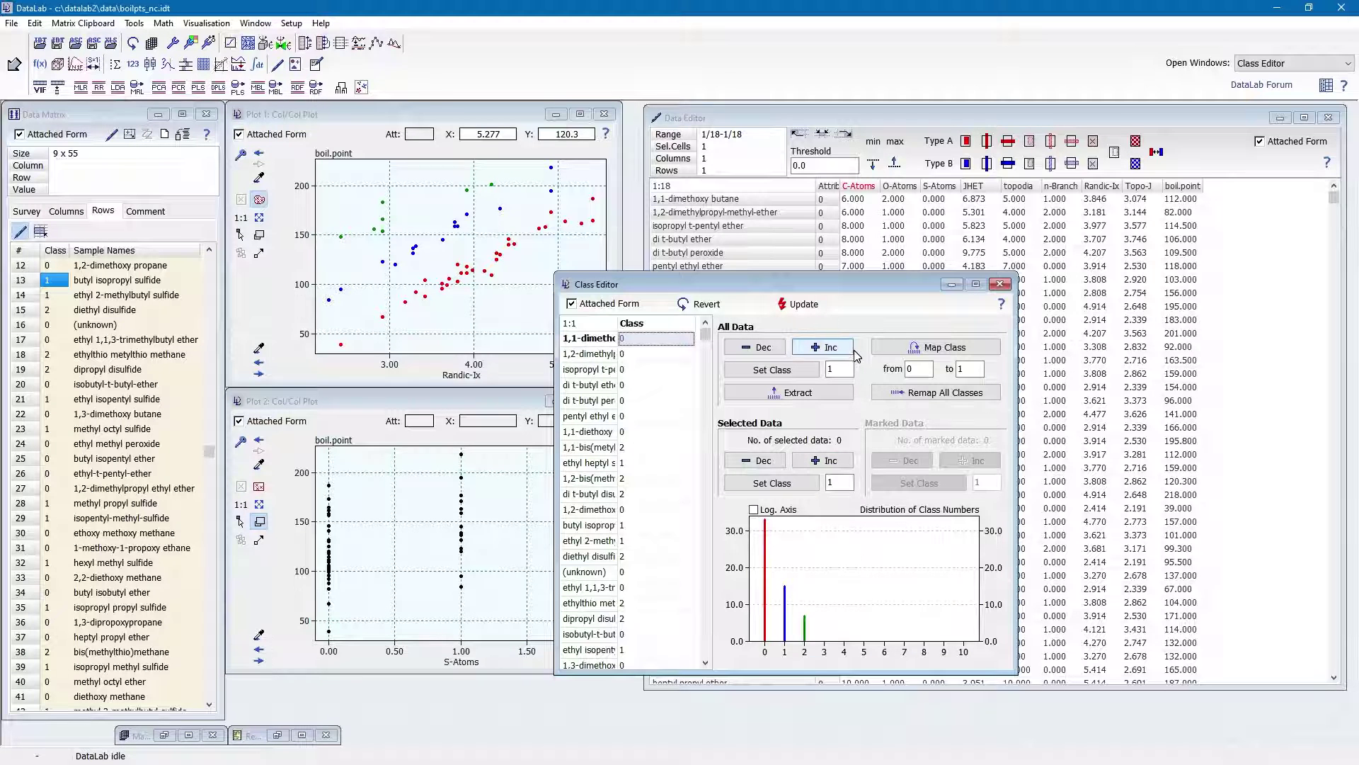
left_click(999, 286)
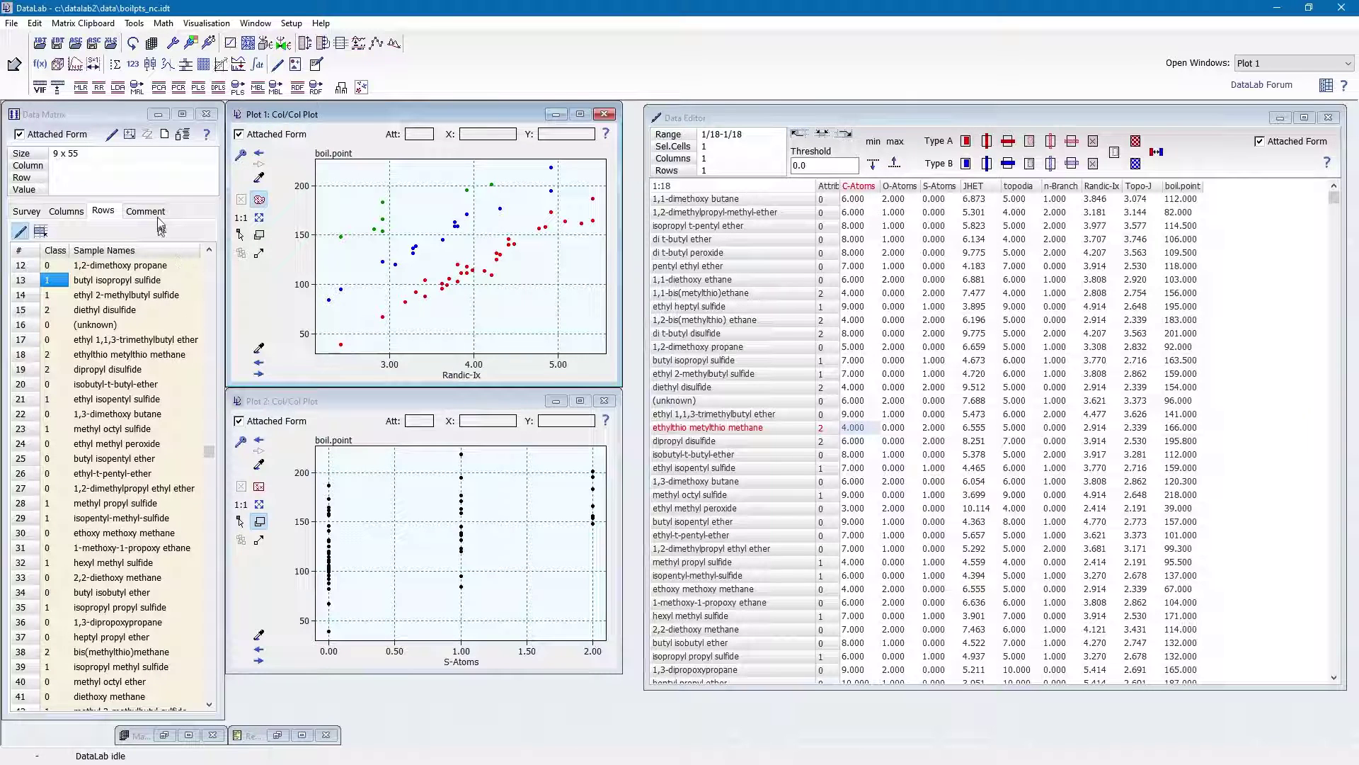
left_click(1329, 118)
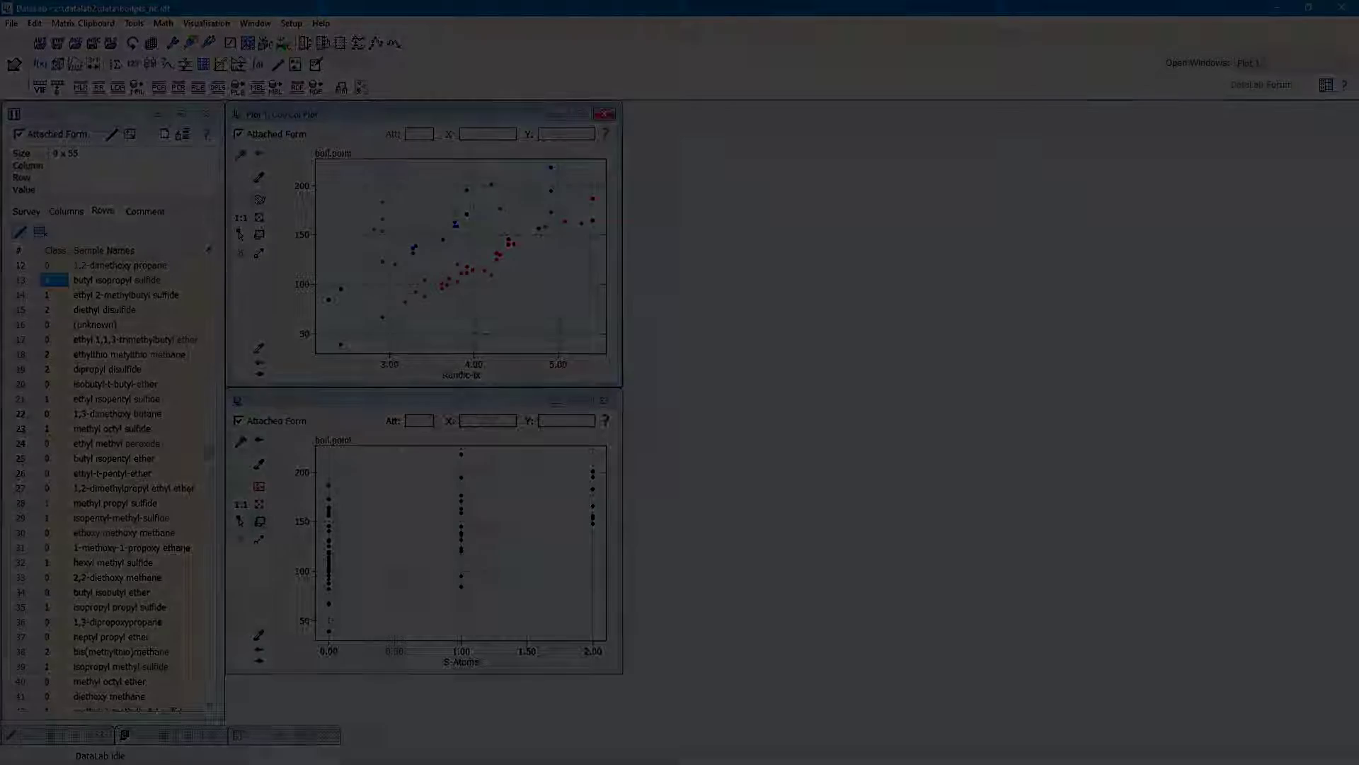